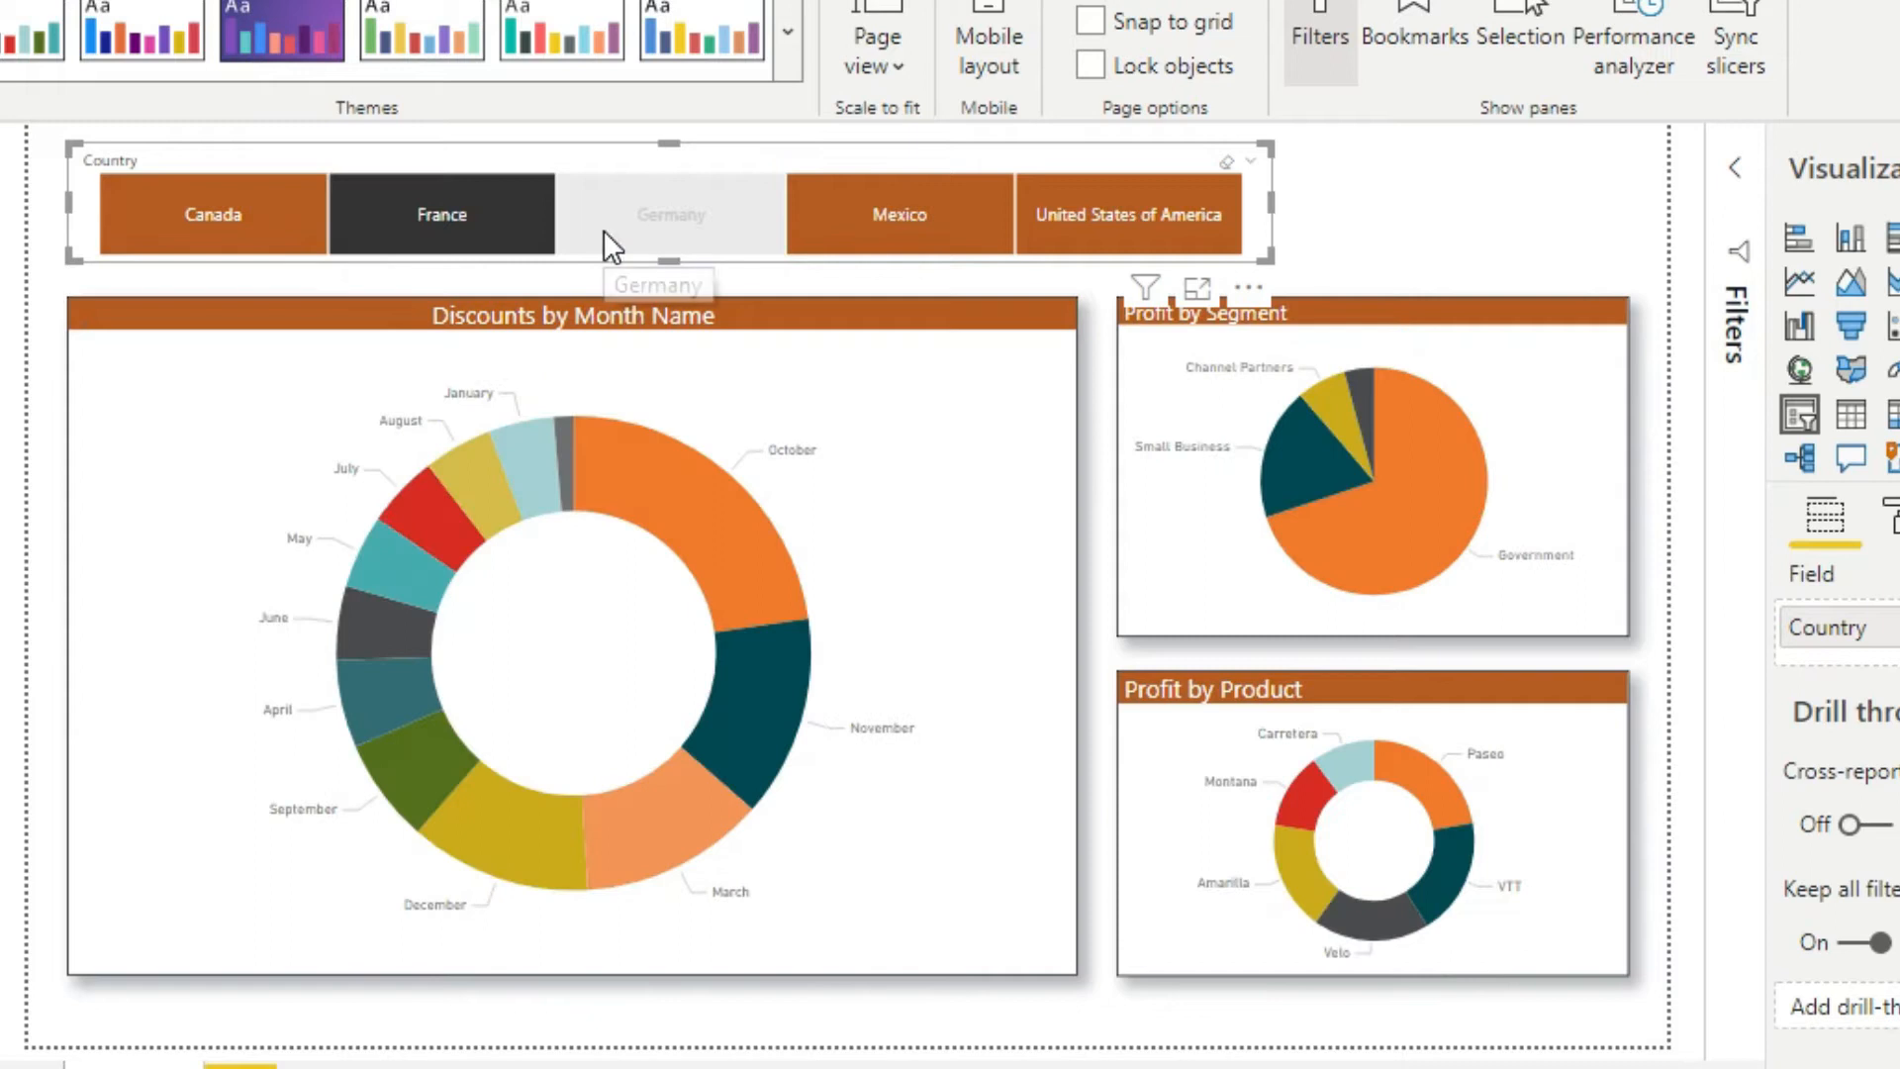
Filter the finished dashboard by Germany, Mexico and the United States of America in turn to examine how the charts respond
{"action": "left_click", "coordinate": [637, 212]}
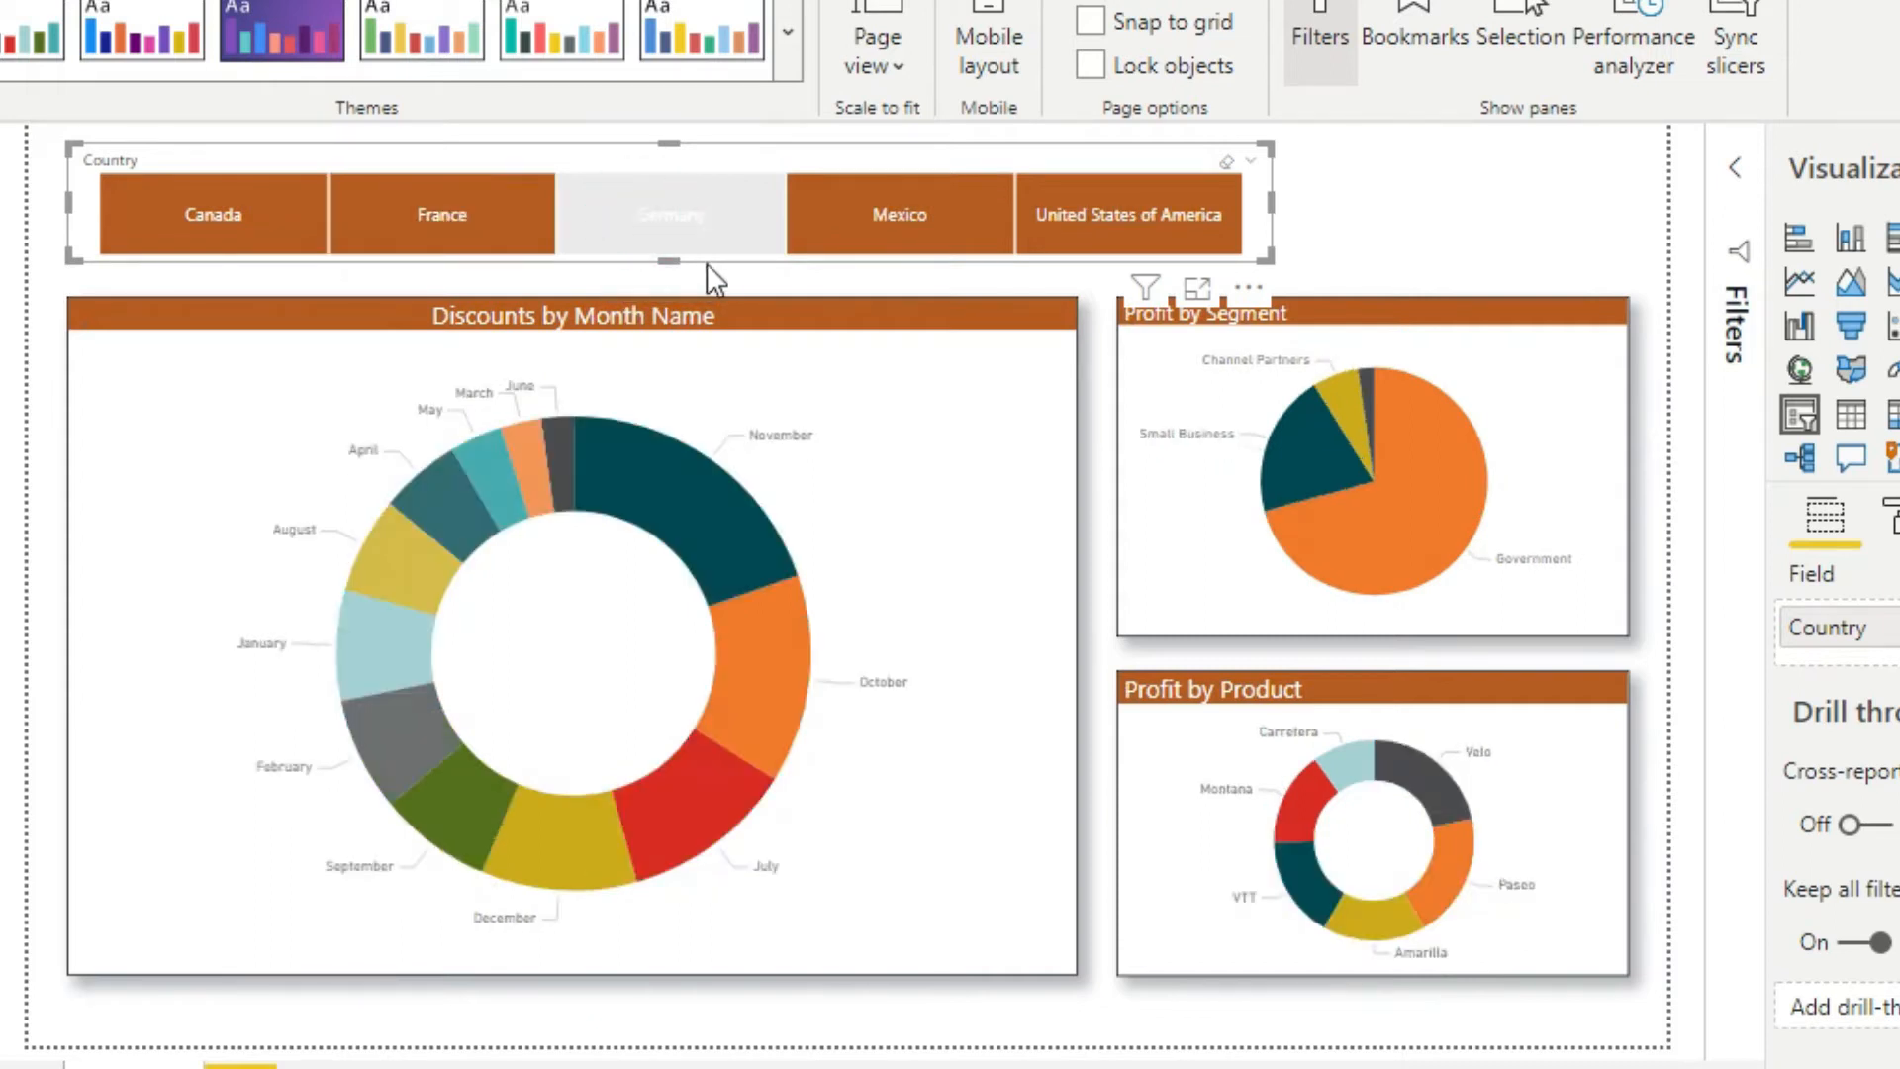
{"action": "left_click", "coordinate": [831, 216]}
{"action": "left_click", "coordinate": [1030, 223]}
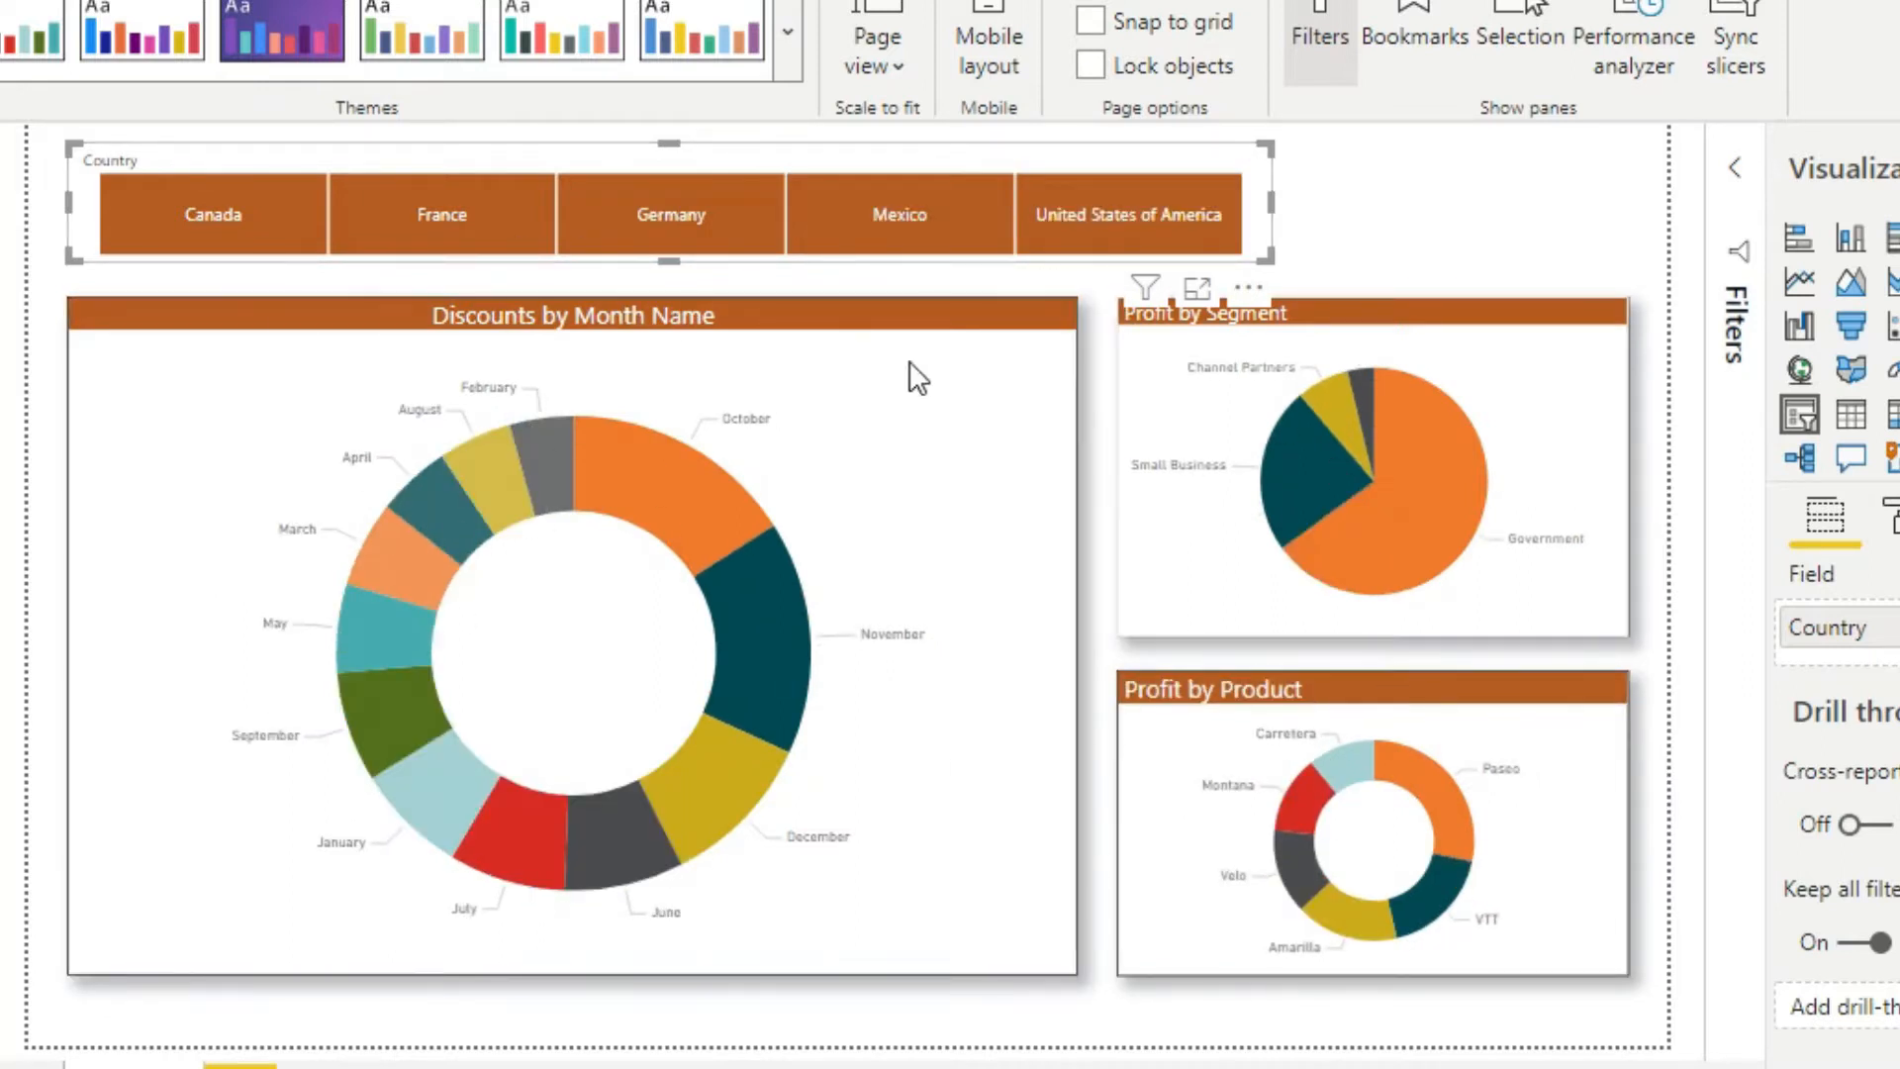
Highlight individual months in the Discounts by Month Name donut to examine cross-filtering of the profit charts, ending with the highlight cleared
{"action": "left_click", "coordinate": [632, 493]}
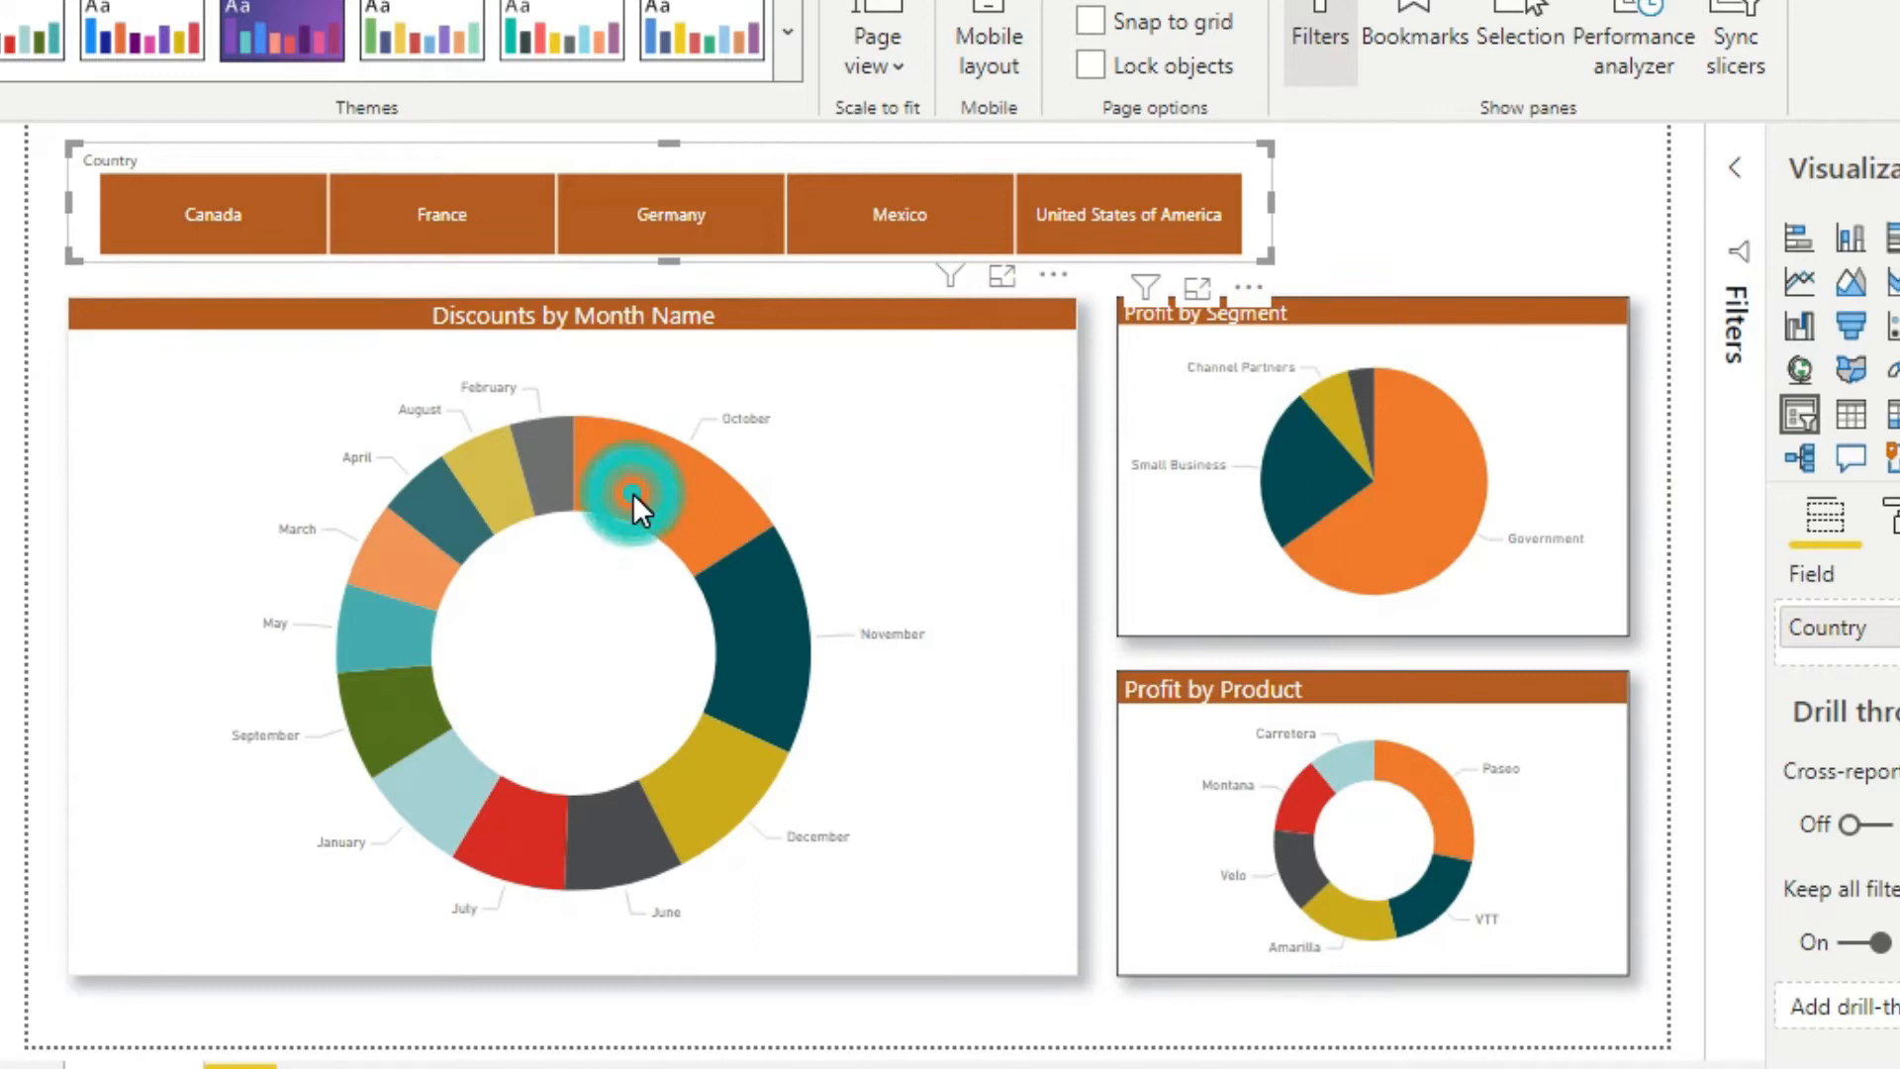
{"action": "left_click", "coordinate": [752, 616]}
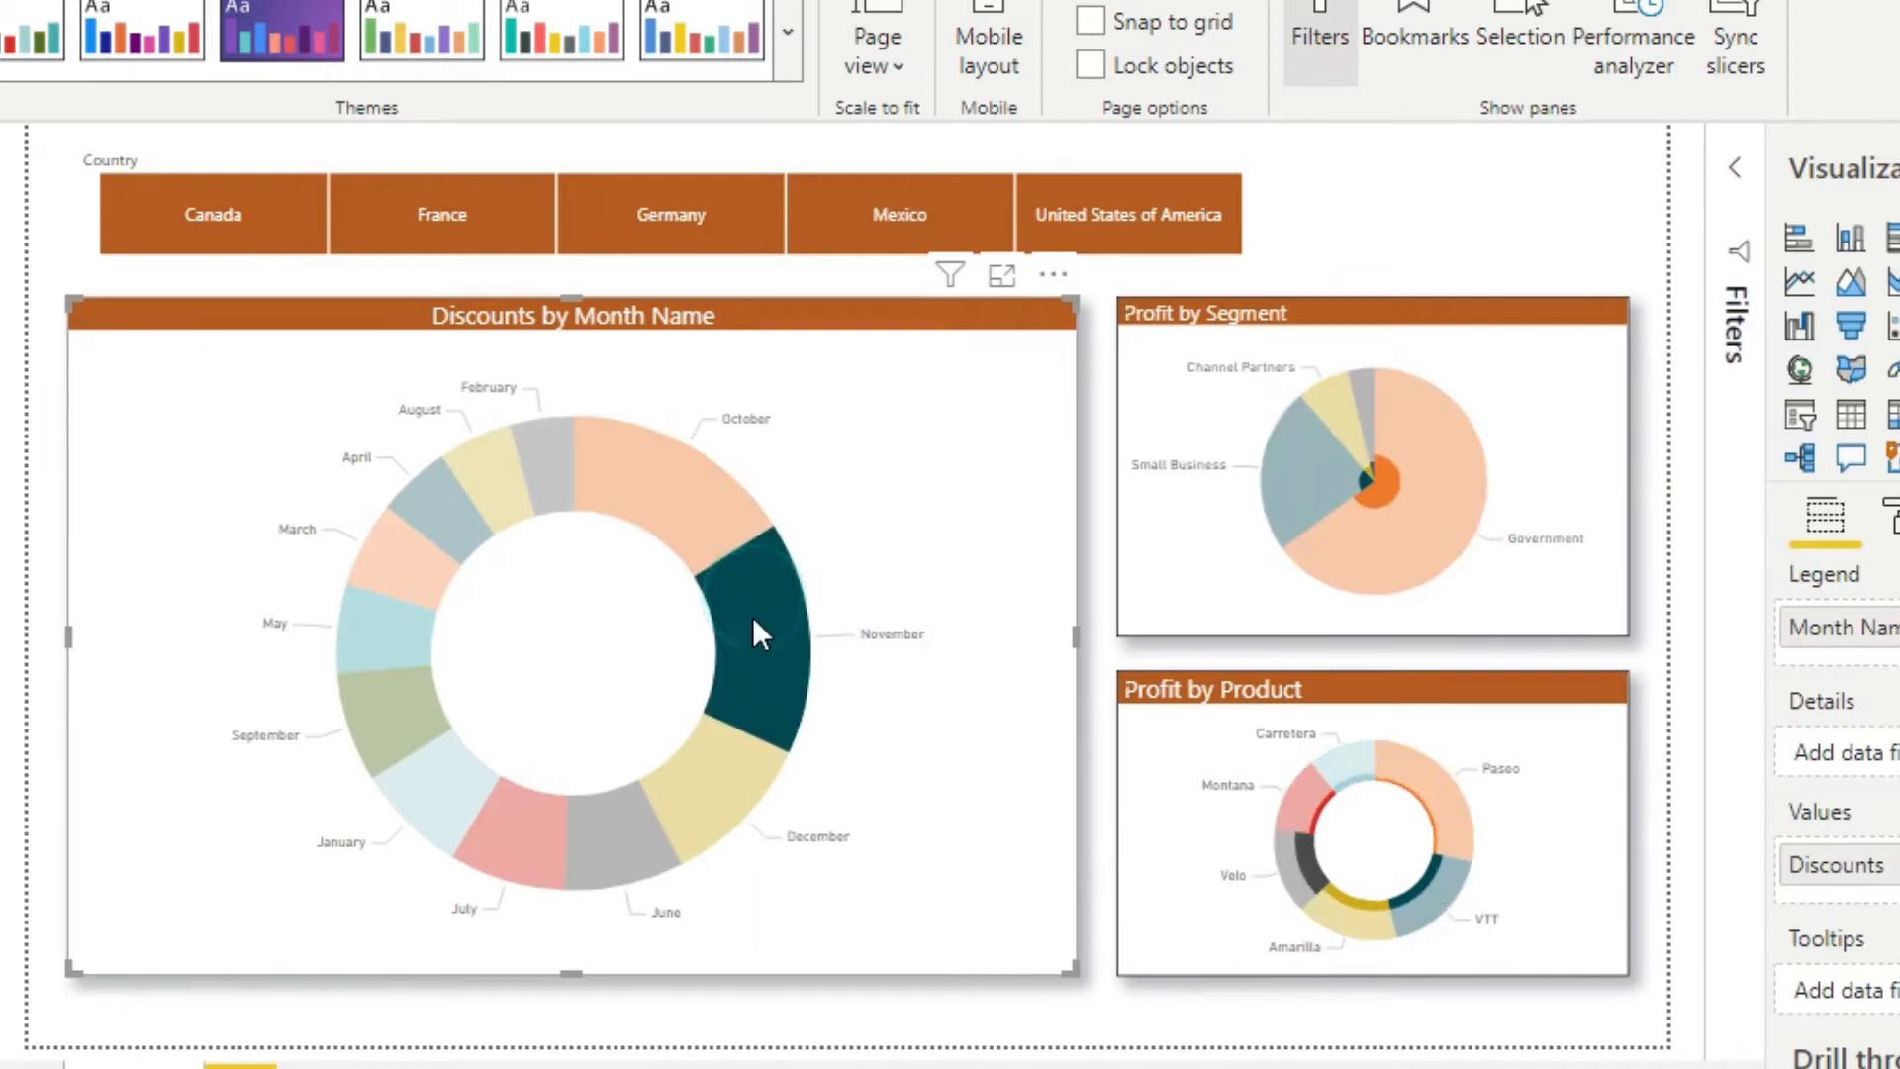
{"action": "left_click", "coordinate": [723, 767]}
{"action": "left_click", "coordinate": [589, 845]}
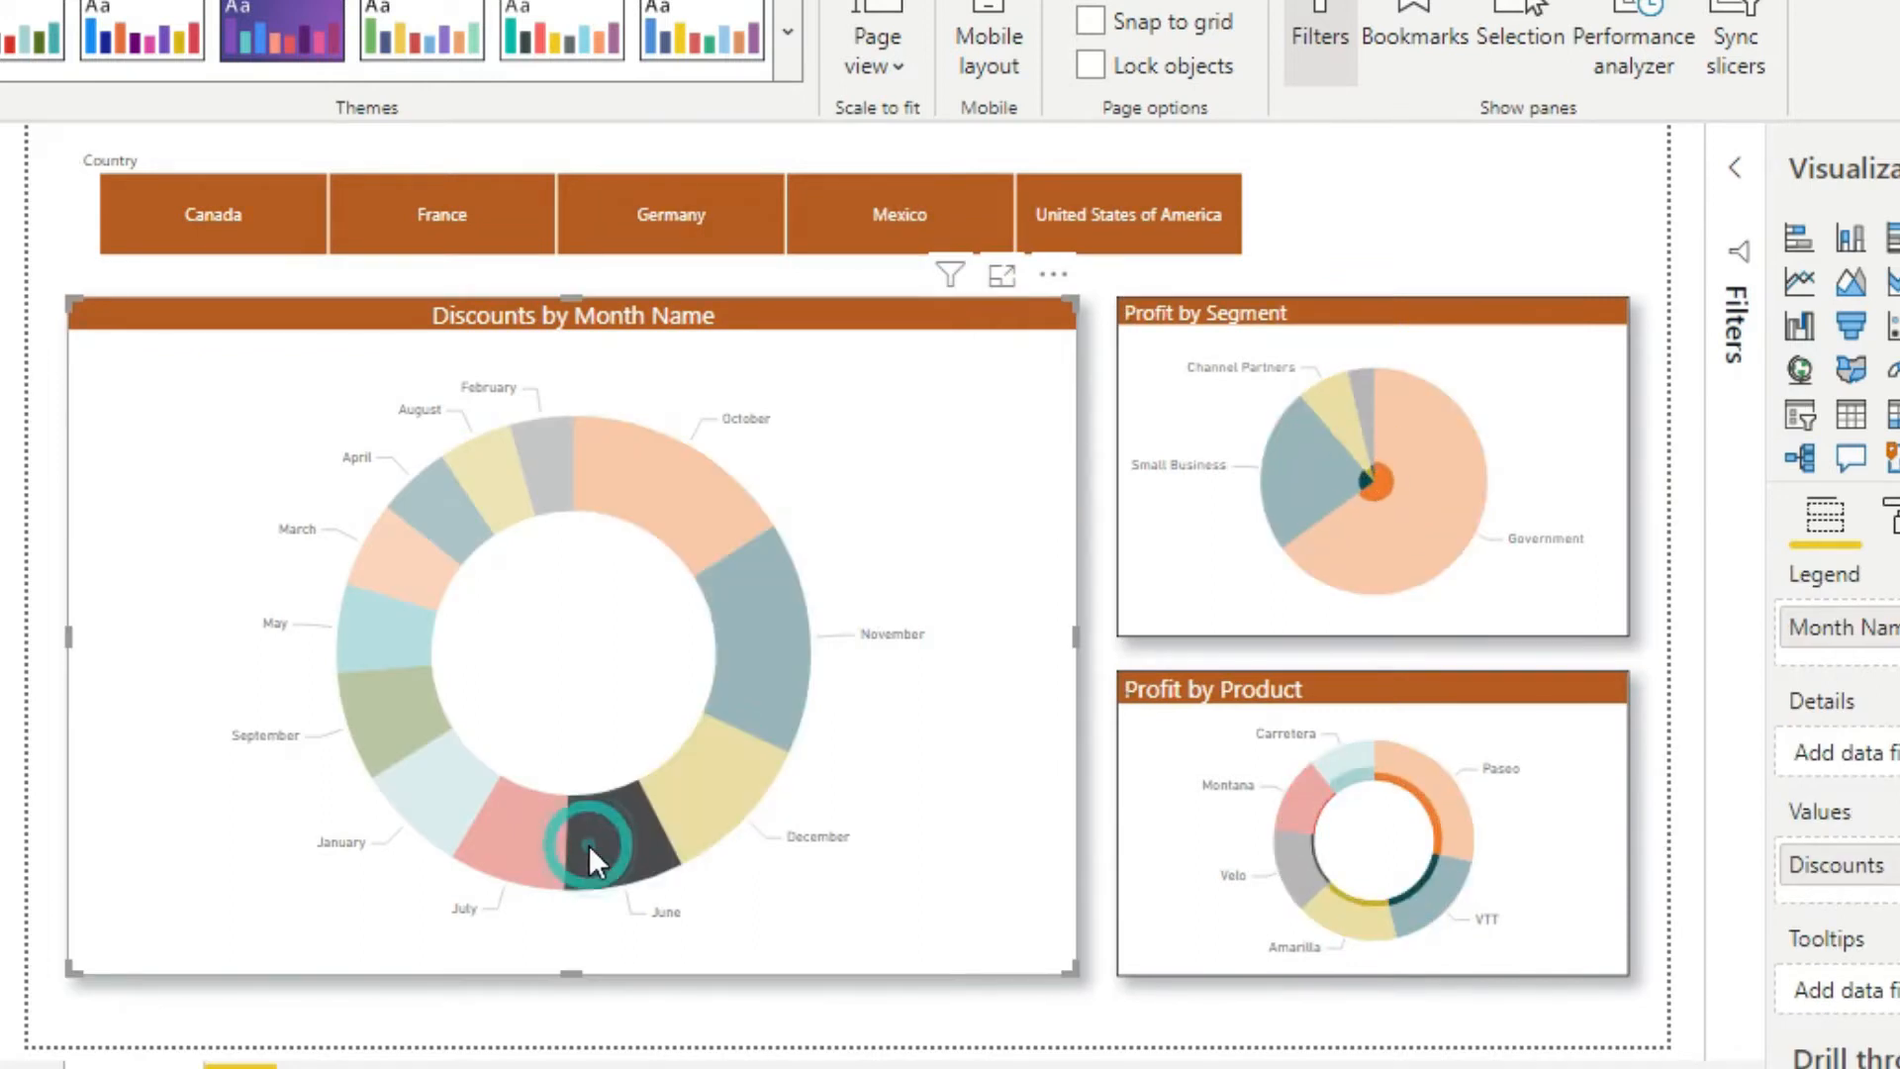
{"action": "left_click", "coordinate": [525, 847]}
{"action": "left_click", "coordinate": [424, 797]}
{"action": "left_click", "coordinate": [386, 725]}
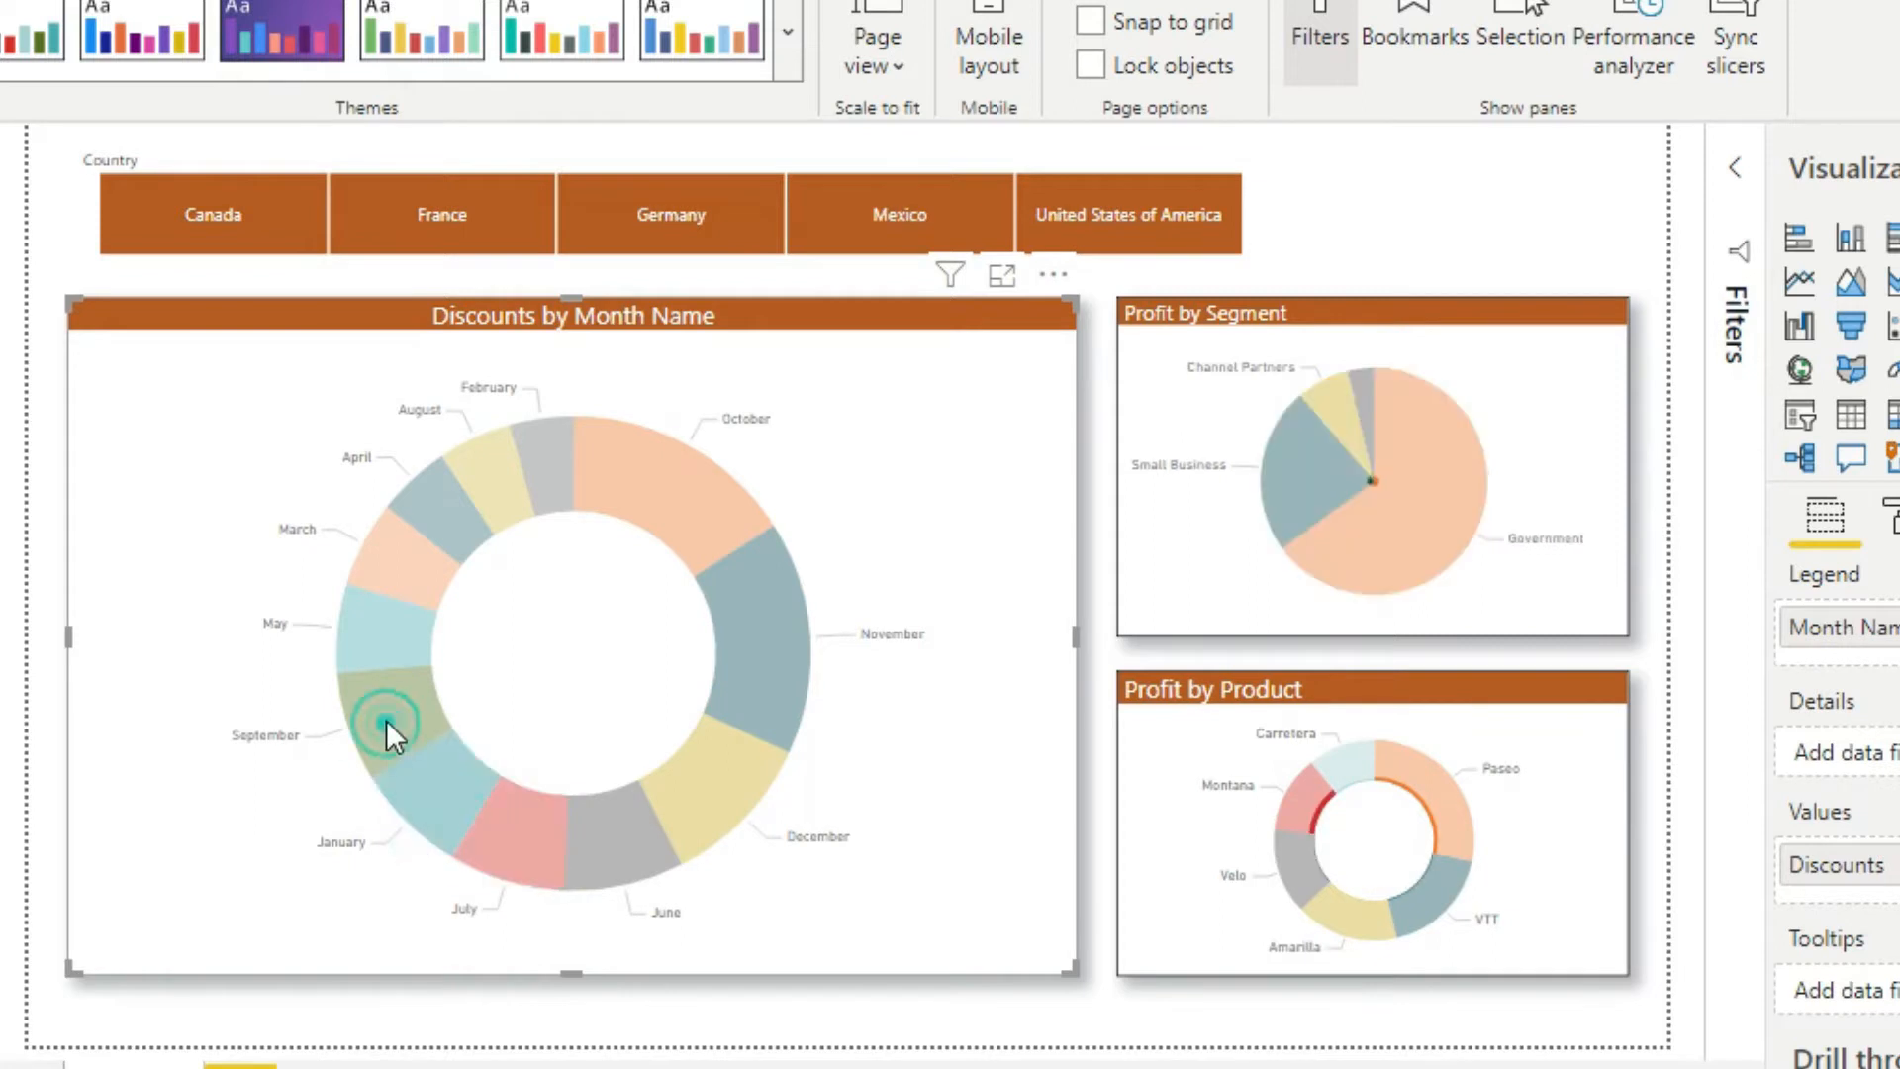
{"action": "left_click", "coordinate": [386, 720]}
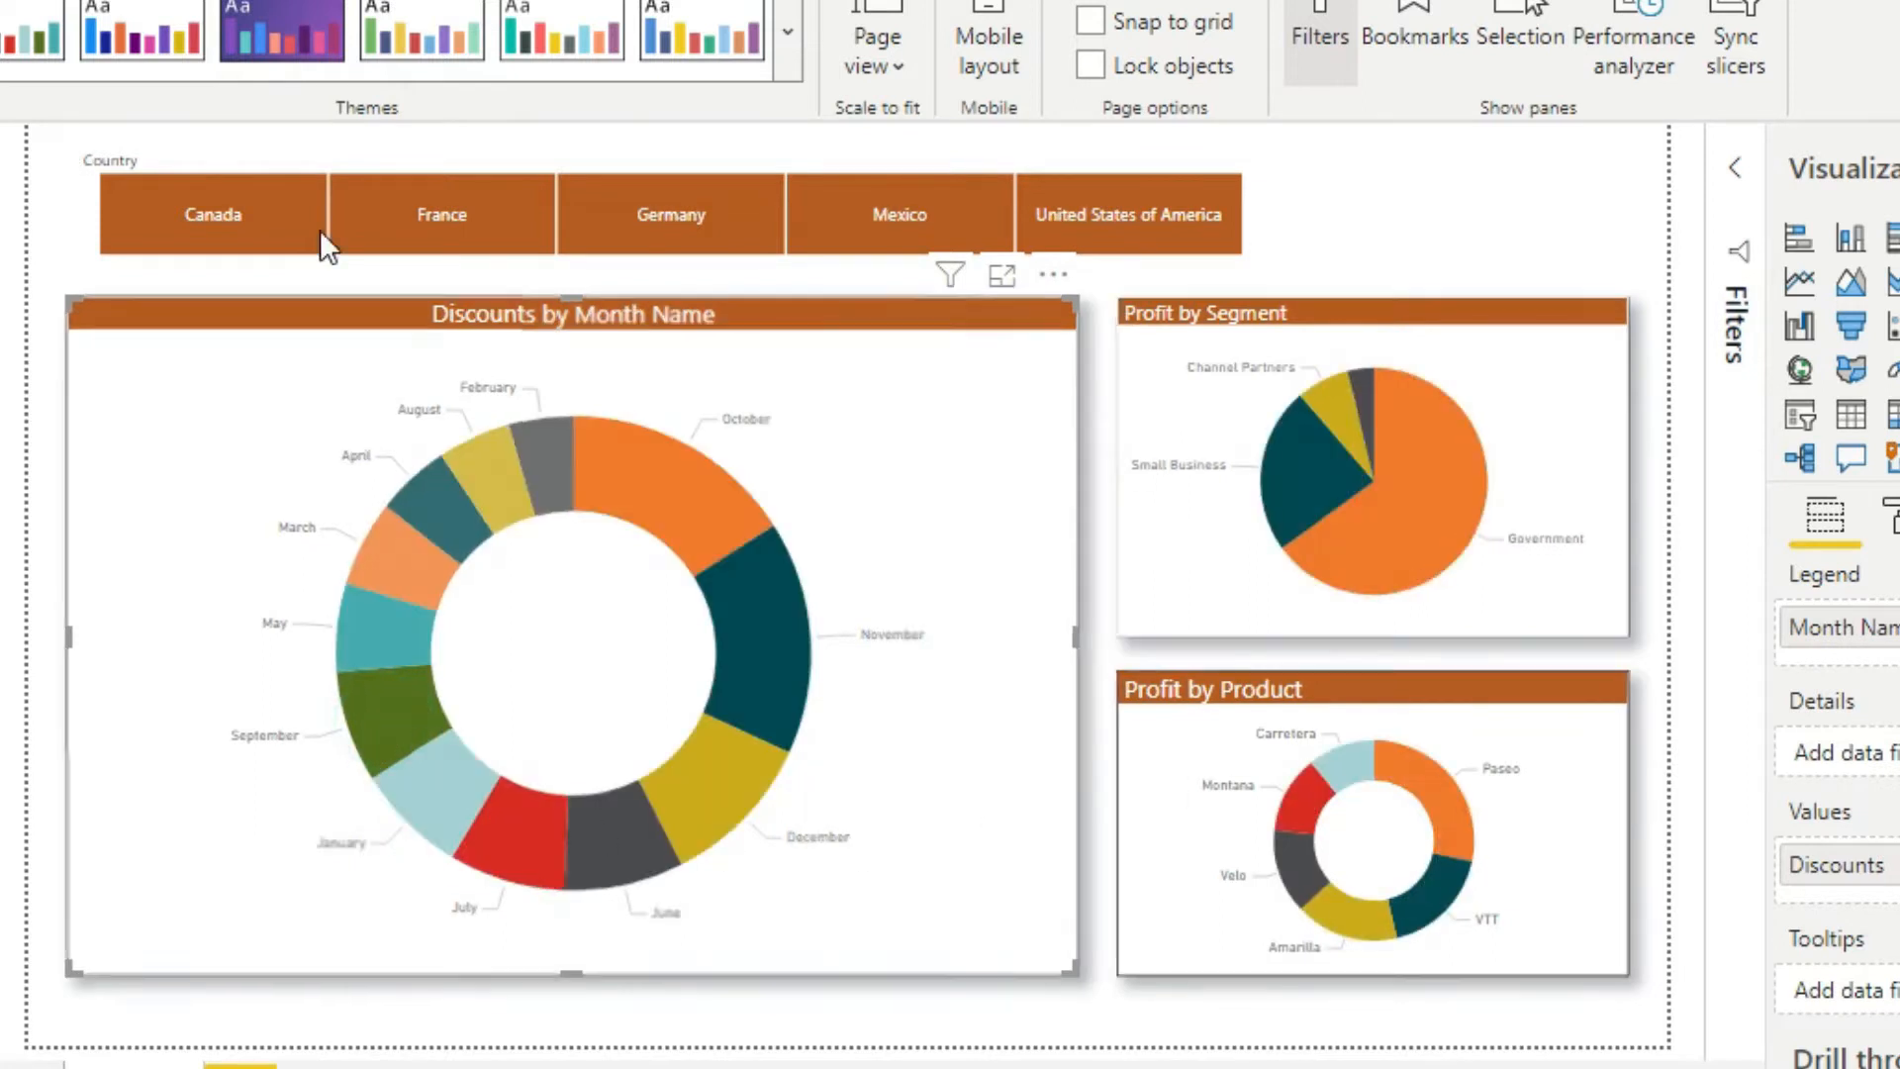
Filter the dashboard through Canada, France, Germany, Mexico and the United States of America to compare the charts per country
{"action": "left_click", "coordinate": [240, 231]}
{"action": "left_click", "coordinate": [430, 214]}
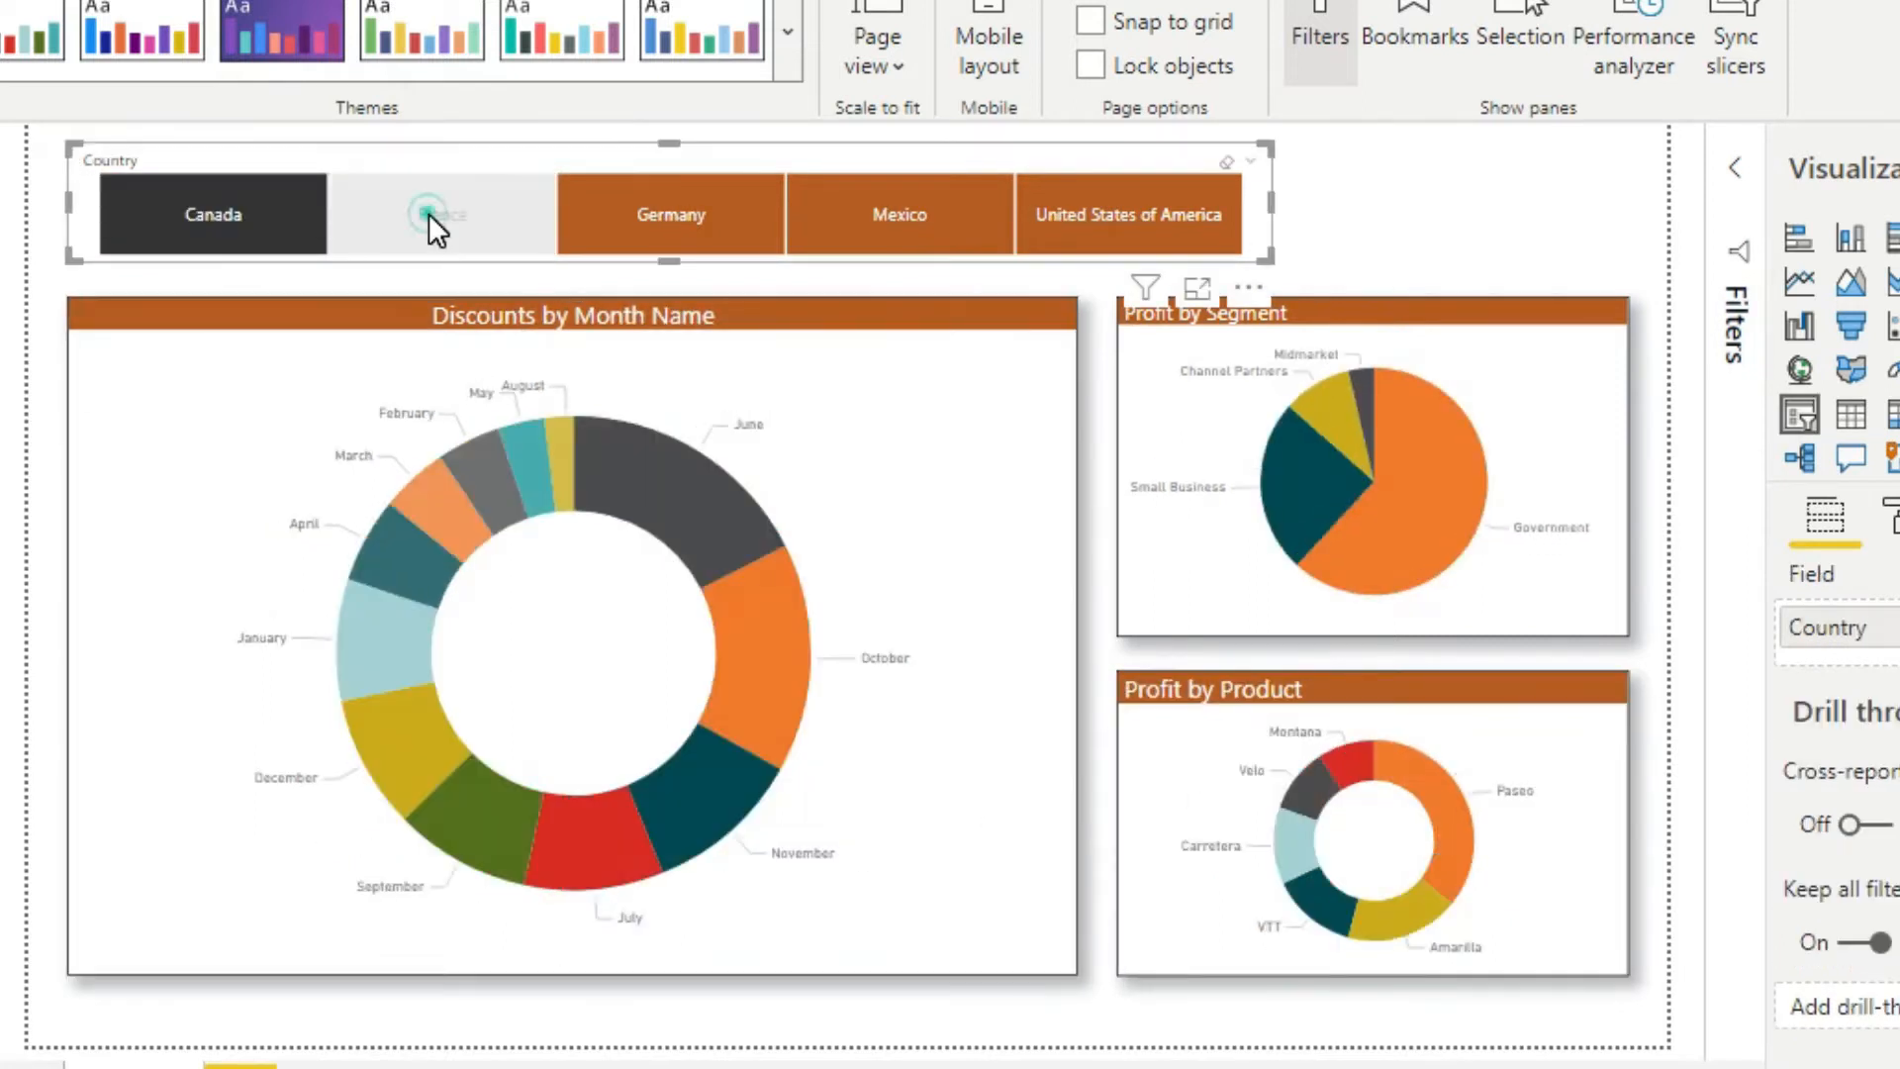
{"action": "left_click", "coordinate": [633, 220]}
{"action": "left_click", "coordinate": [880, 217]}
{"action": "left_click", "coordinate": [1082, 222]}
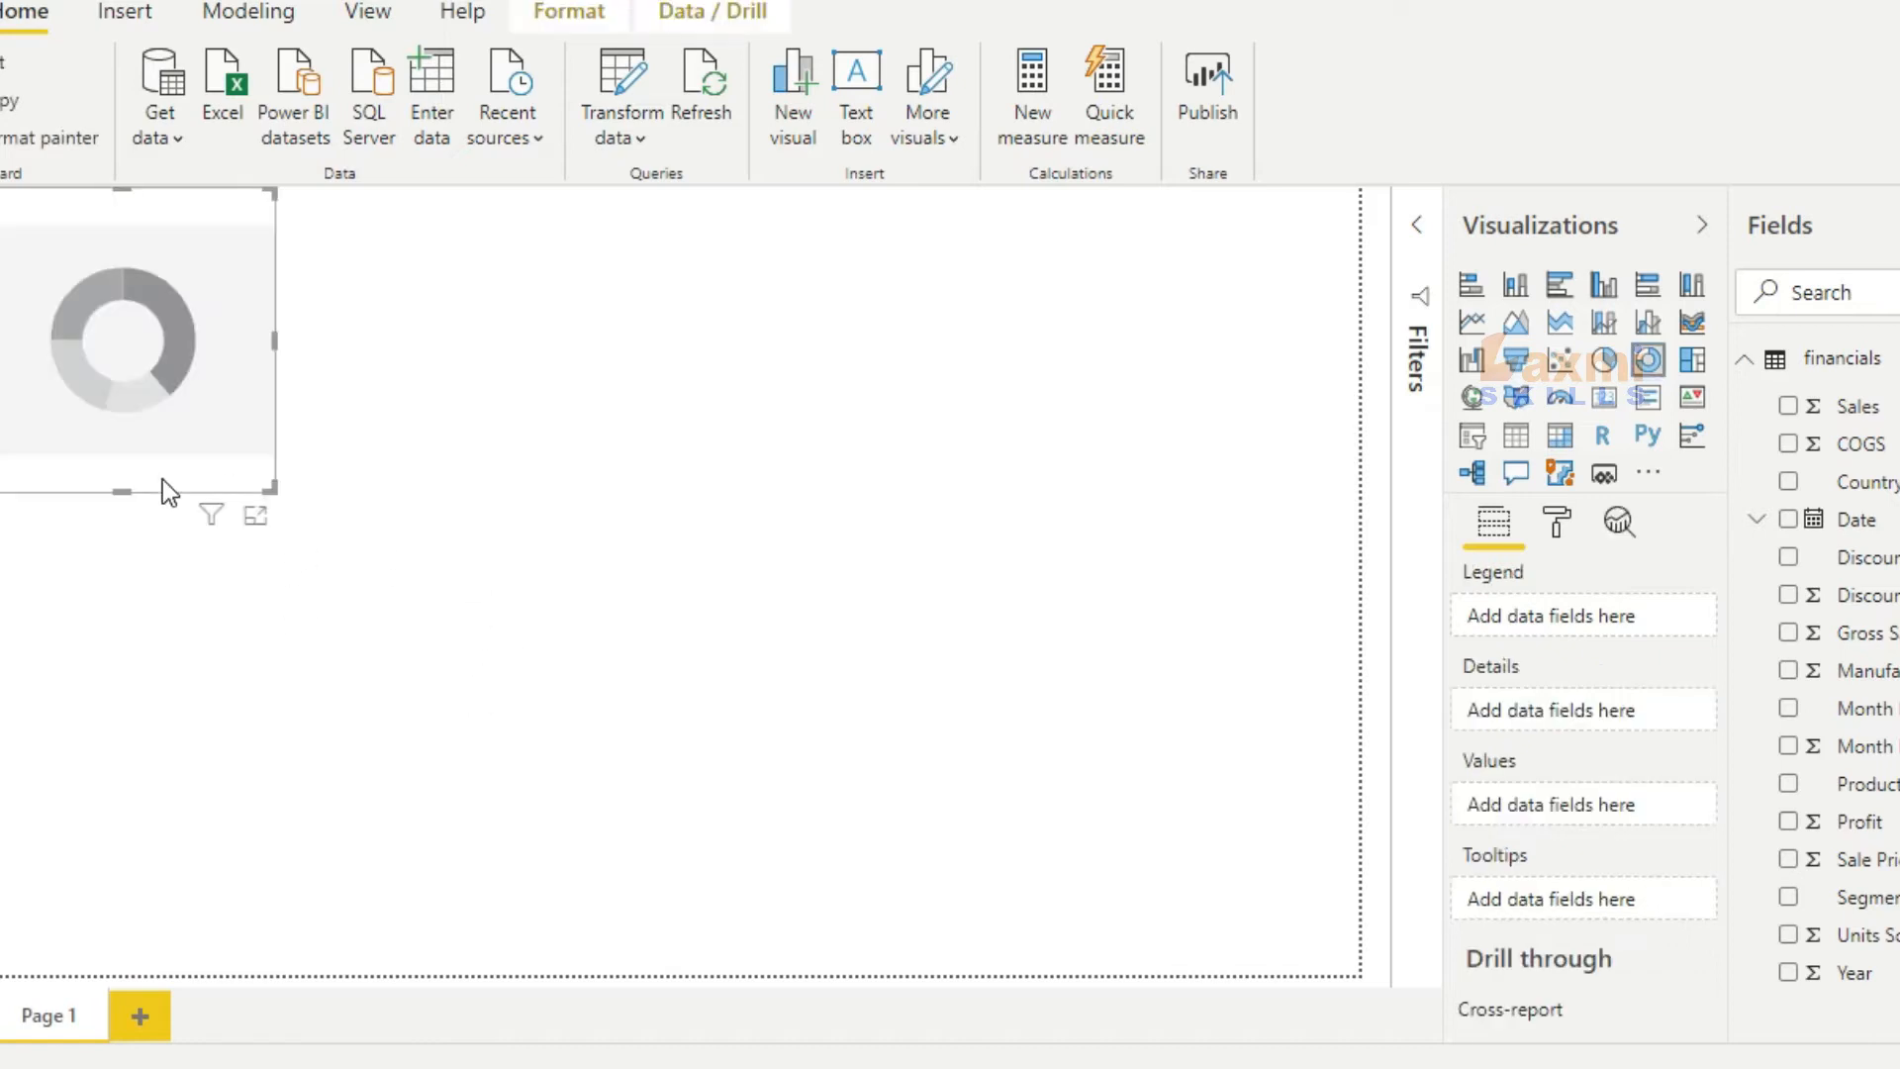
Move the empty donut chart down the page and enlarge it to fill most of the page's left side
{"action": "left_click_drag", "start_coordinate": [127, 423], "coordinate": [187, 606]}
{"action": "left_click", "coordinate": [191, 592]}
{"action": "left_click_drag", "start_coordinate": [328, 658], "coordinate": [798, 882]}
{"action": "left_click", "coordinate": [740, 820]}
{"action": "left_click_drag", "start_coordinate": [736, 819], "coordinate": [763, 818]}
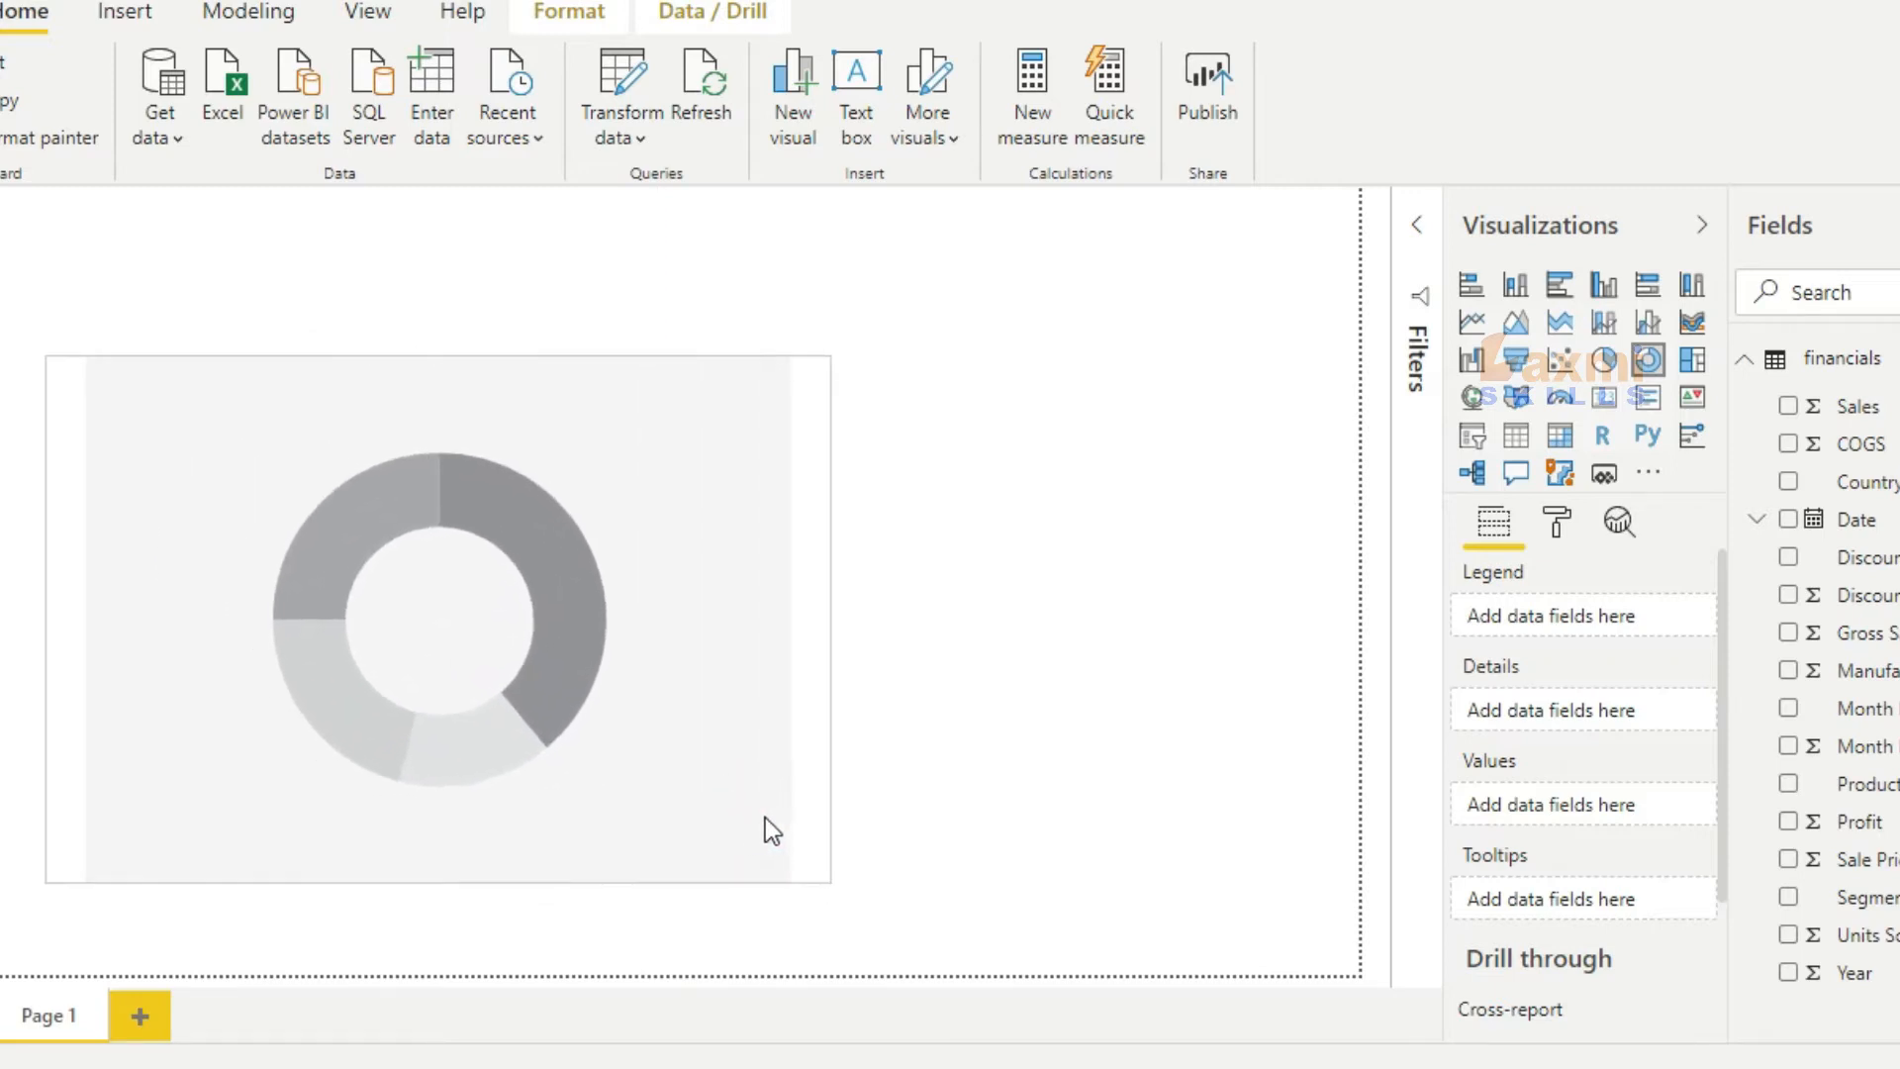
{"action": "left_click_drag", "start_coordinate": [810, 880], "coordinate": [920, 938]}
{"action": "left_click_drag", "start_coordinate": [807, 837], "coordinate": [785, 817]}
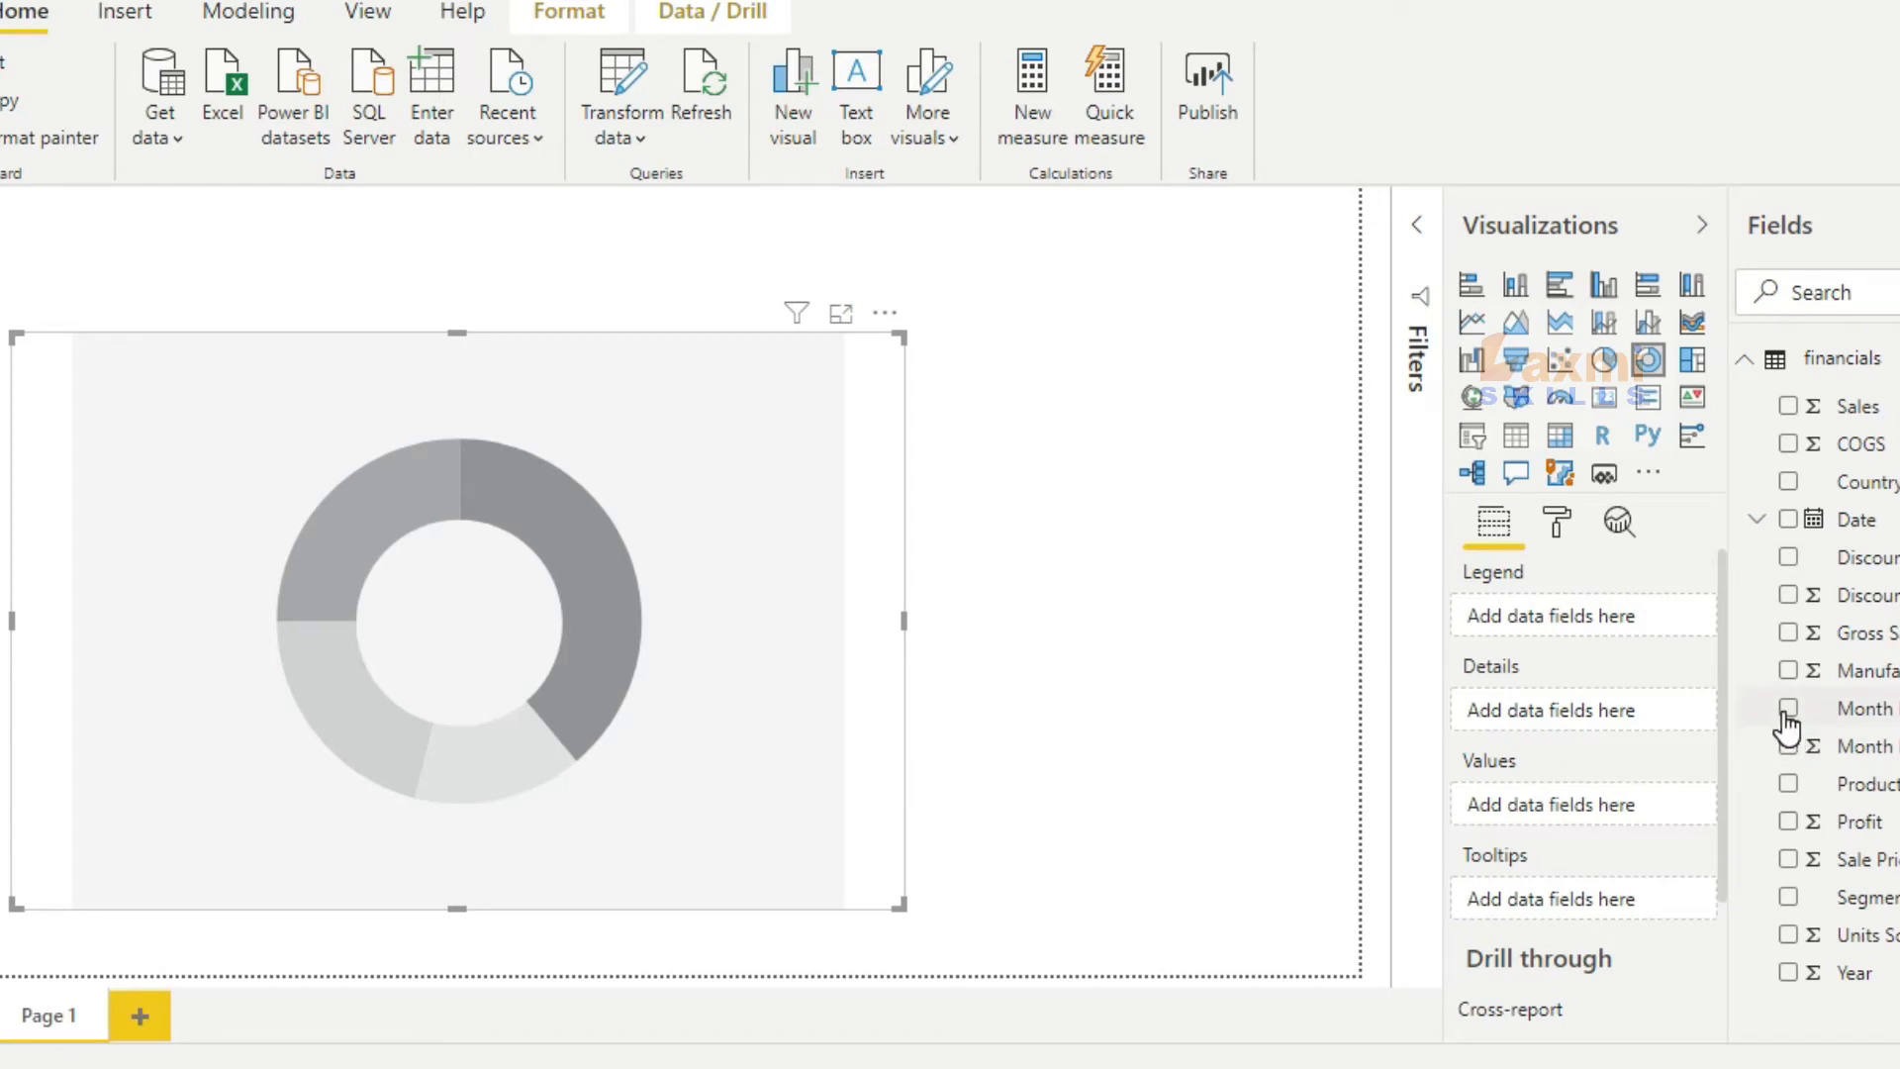
Plot Discounts by Month Name in the donut chart and turn on its border and shadow
{"action": "left_click", "coordinate": [1784, 709]}
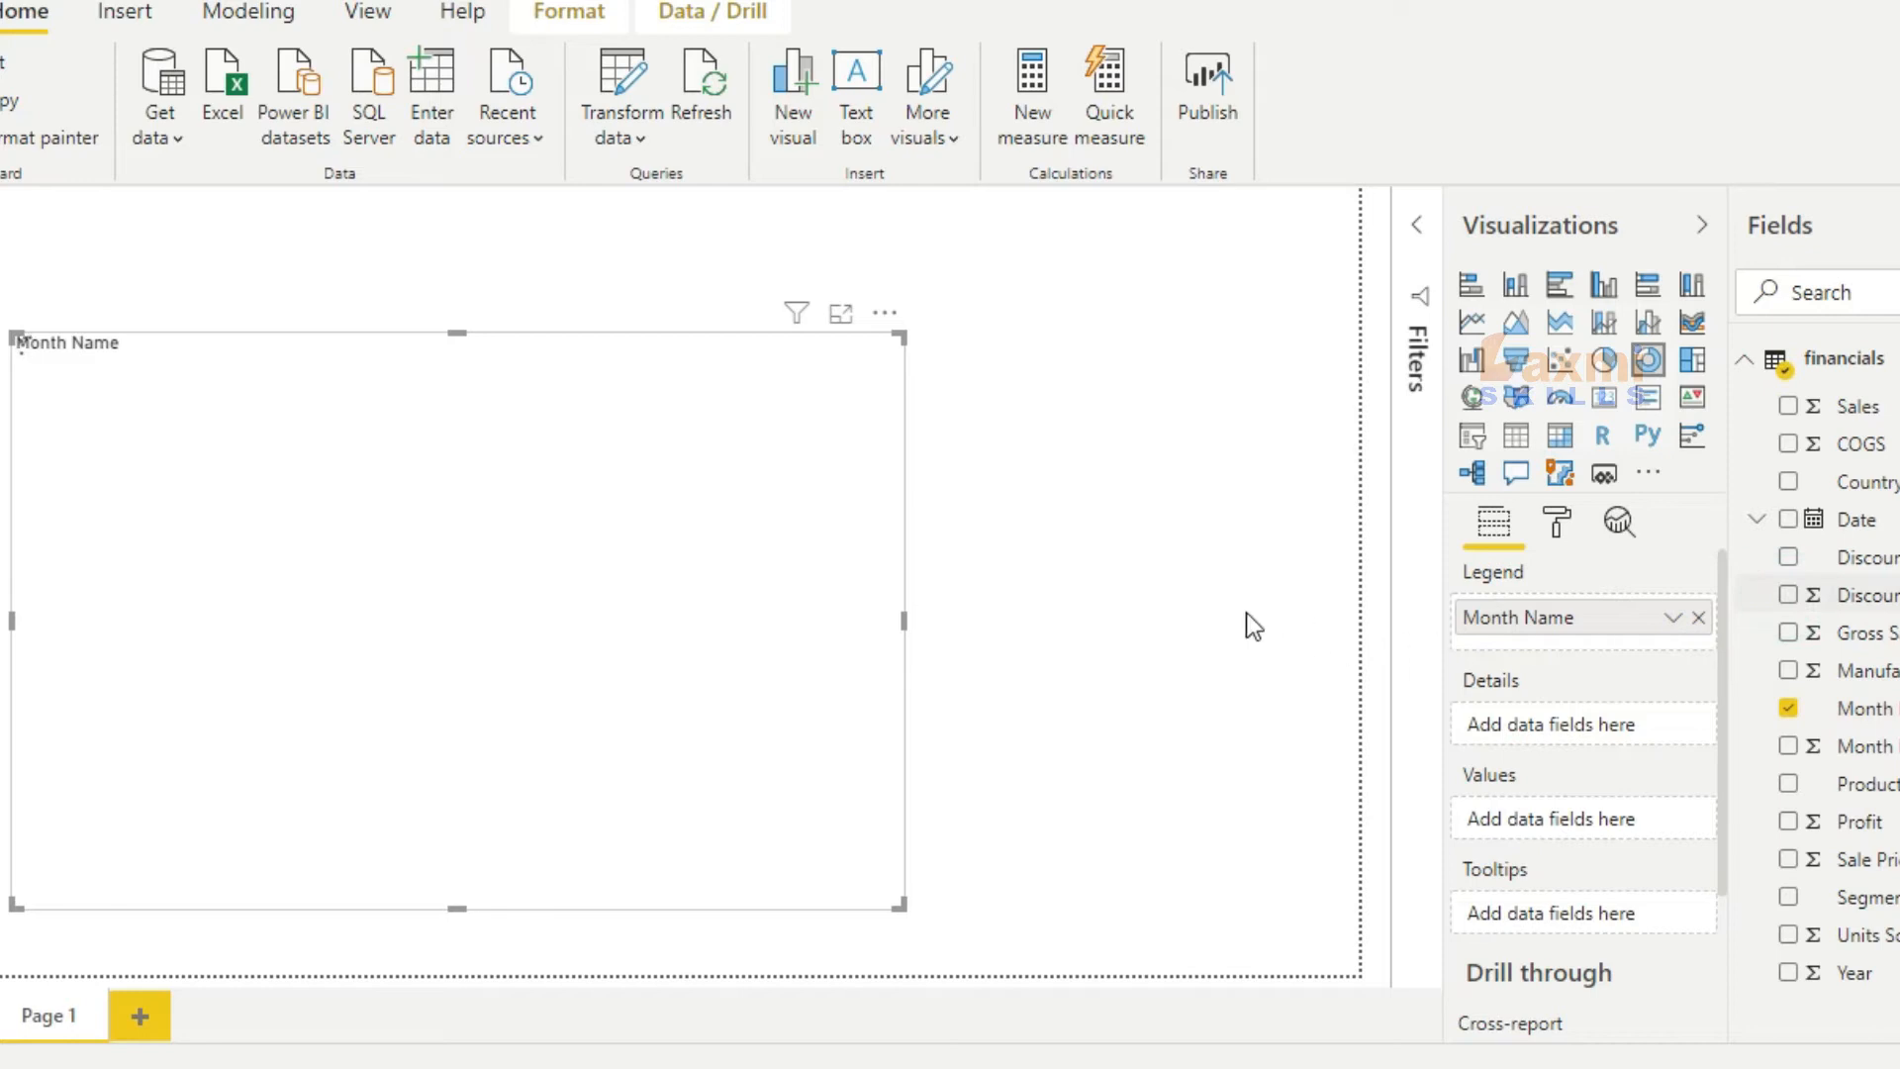
{"action": "left_click", "coordinate": [1560, 544]}
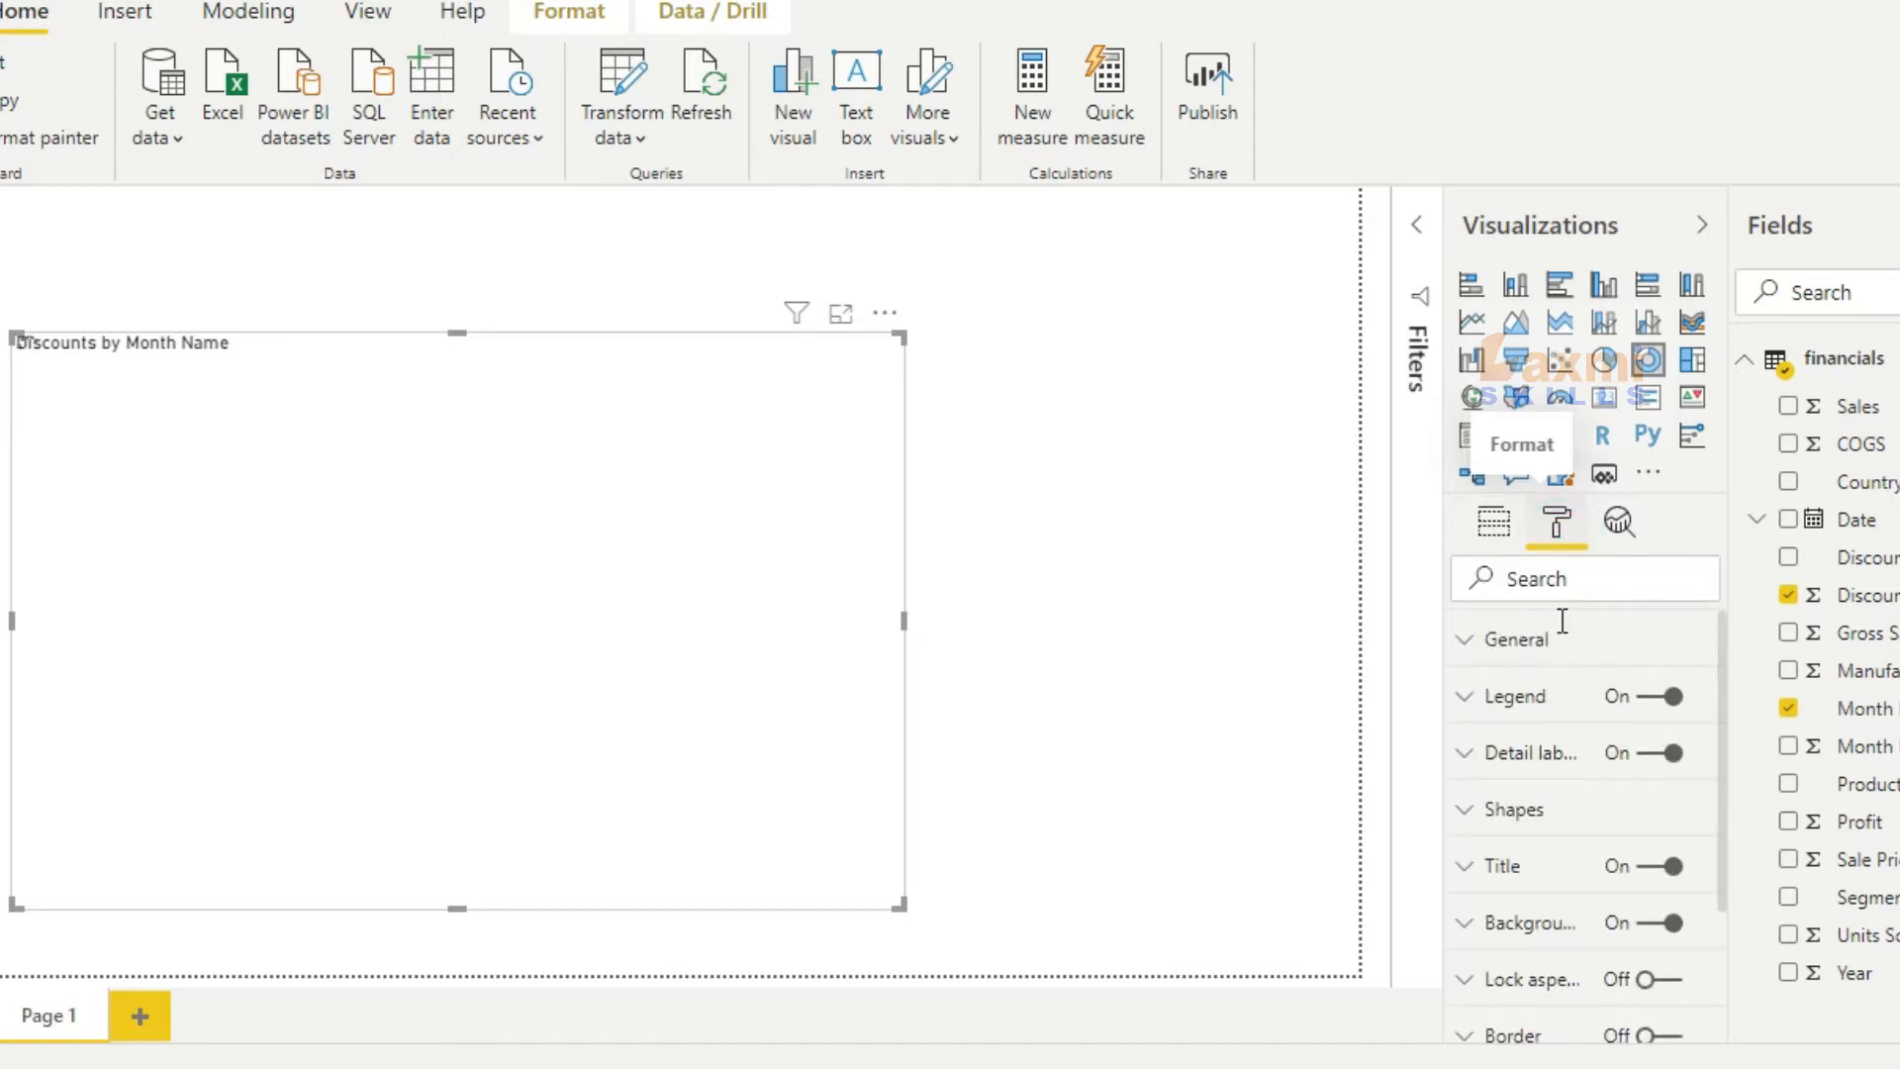
{"action": "scroll", "coordinate": [1584, 797], "scroll_direction": "down", "scroll_amount": 2}
{"action": "left_click", "coordinate": [1645, 846]}
{"action": "left_click", "coordinate": [1645, 902]}
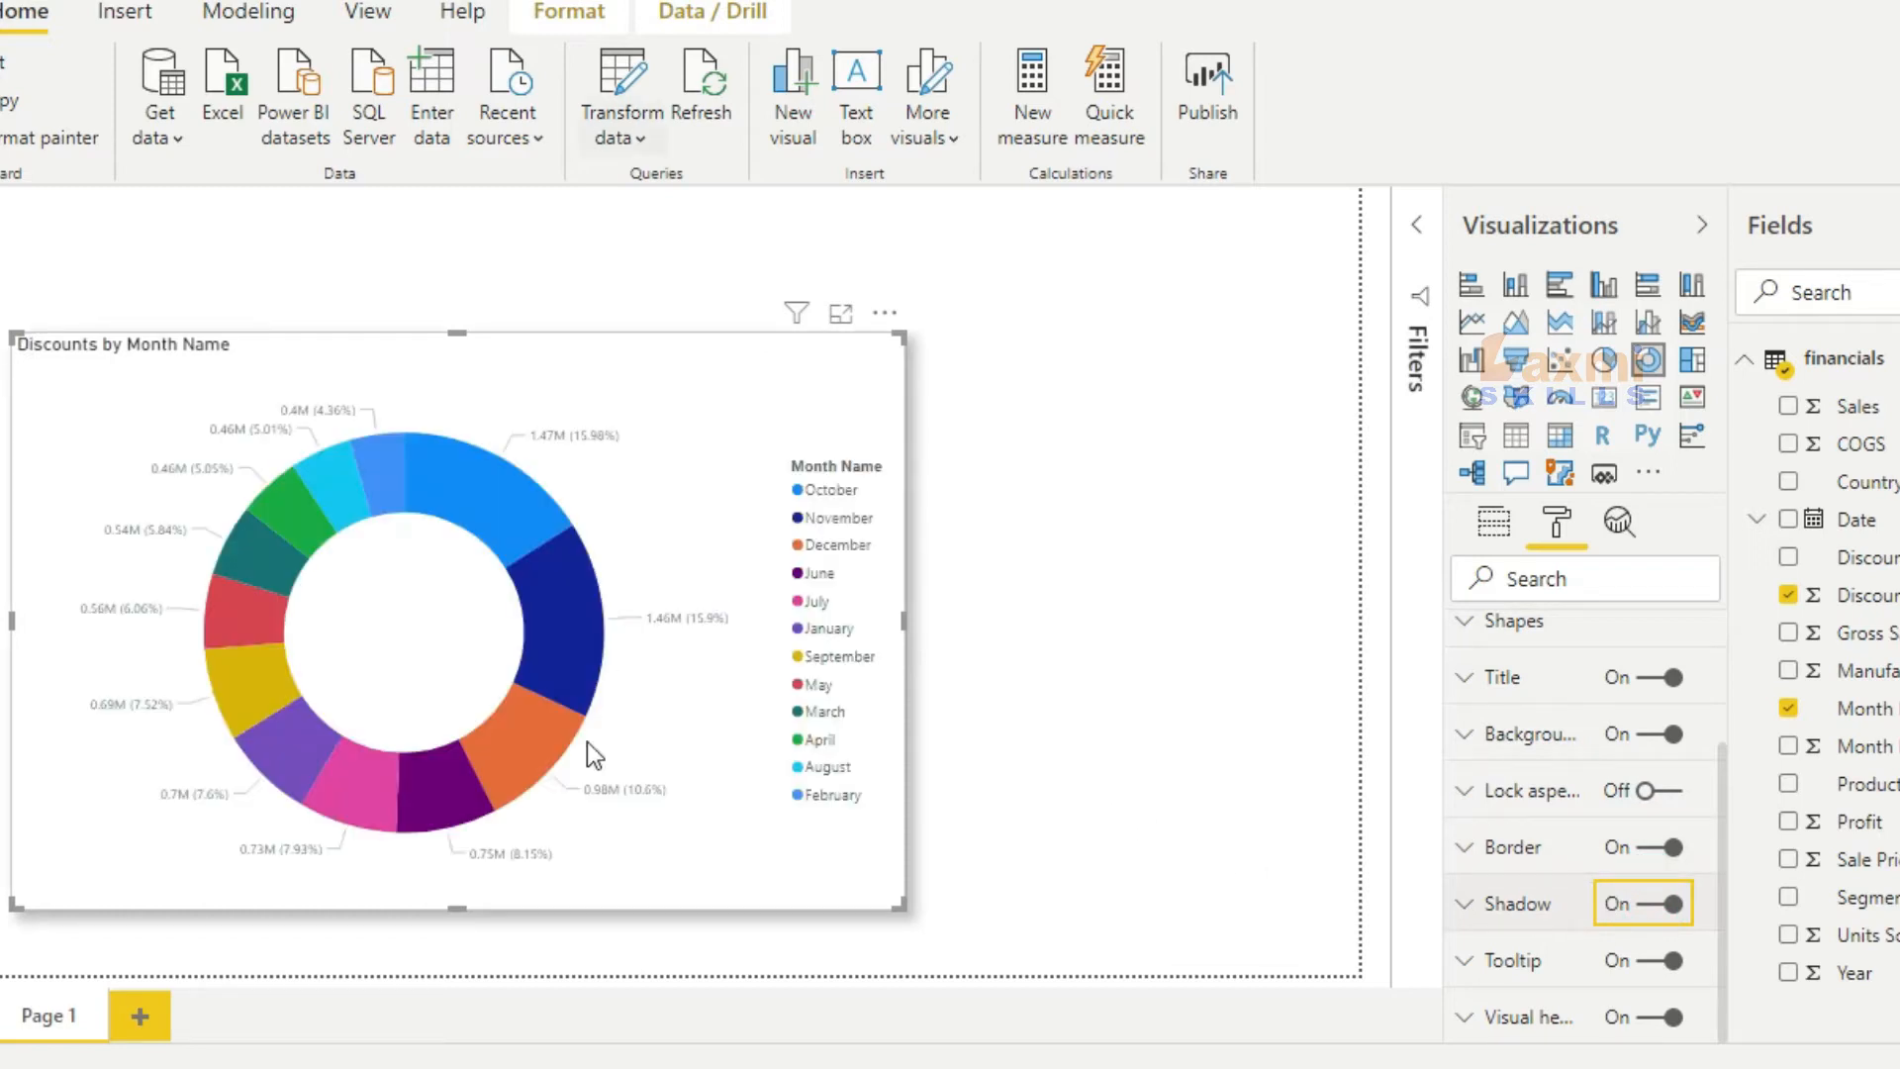
Shift the Discounts by Month Name donut slightly left and narrow it to leave room beside it
{"action": "left_click", "coordinate": [732, 834]}
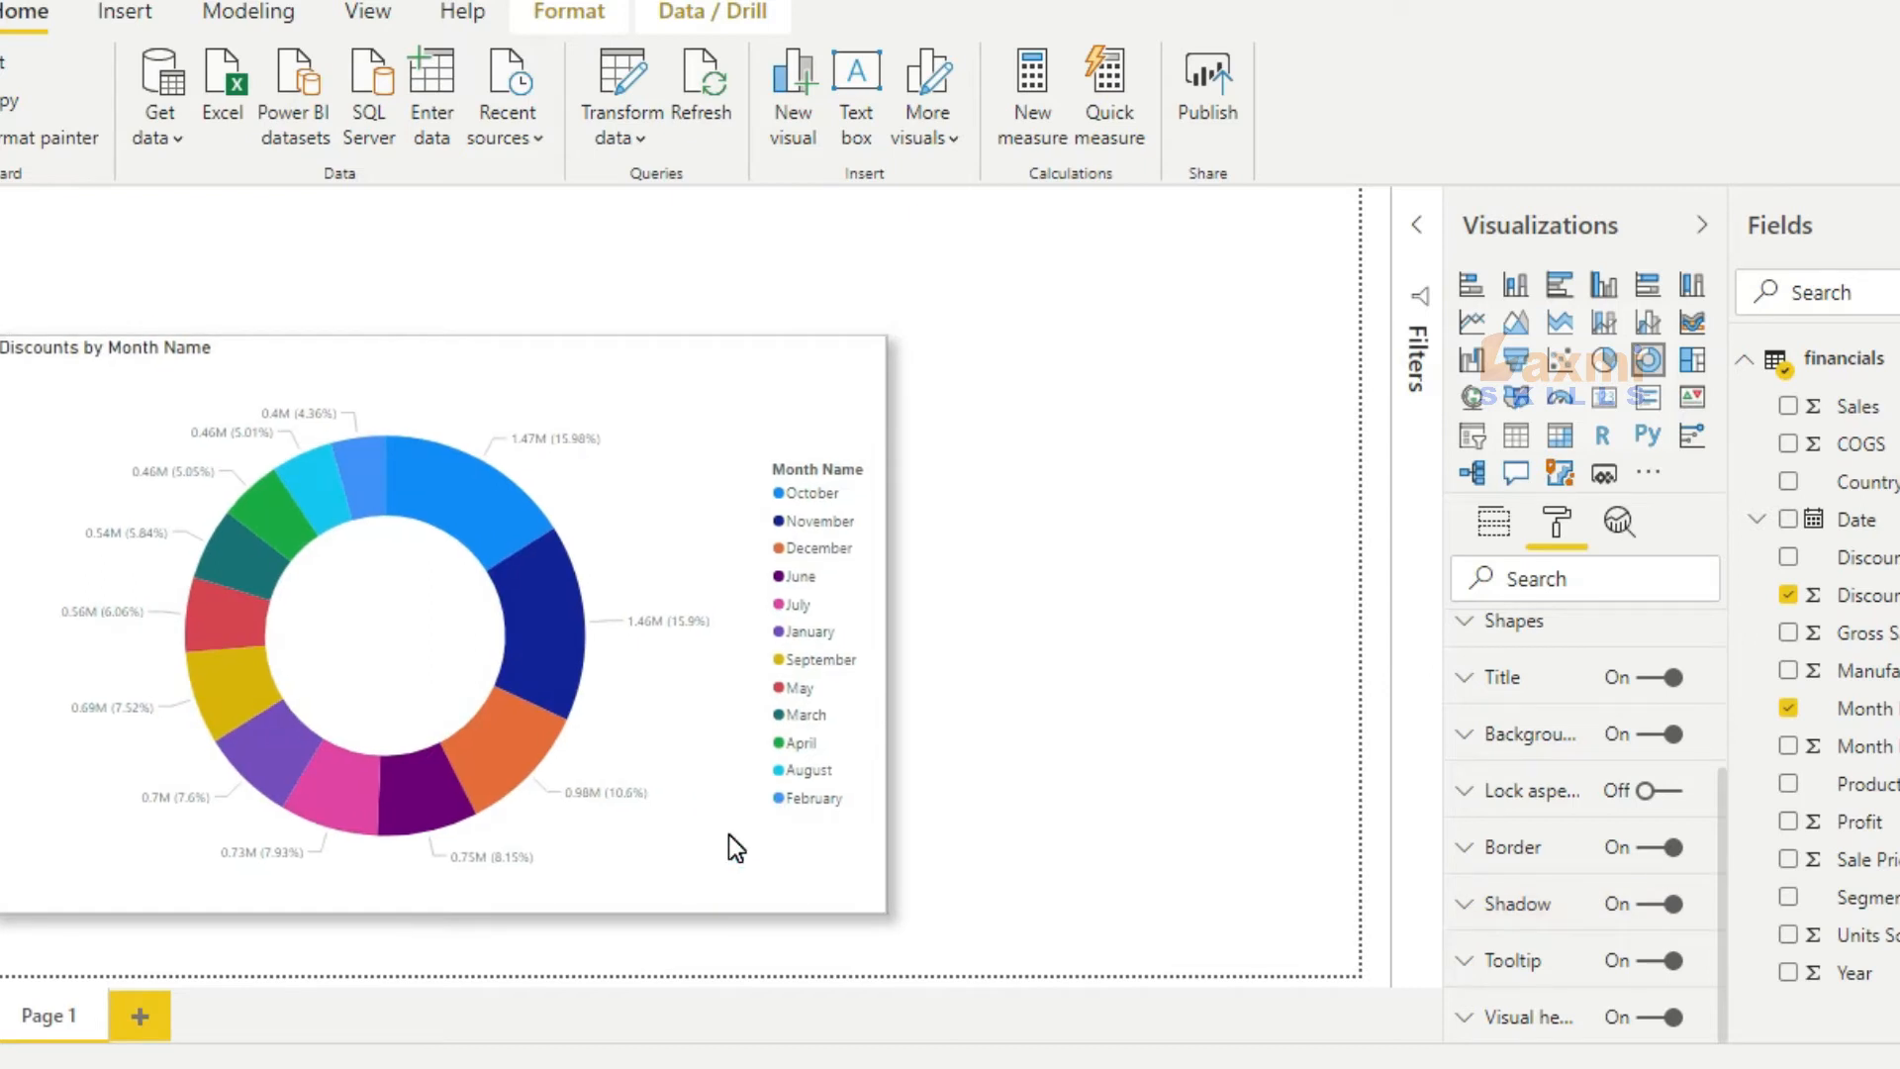
{"action": "mouse_move", "coordinate": [874, 903]}
{"action": "left_mouse_down"}
{"action": "mouse_move", "coordinate": [827, 906]}
{"action": "mouse_move", "coordinate": [851, 909]}
{"action": "left_mouse_up"}
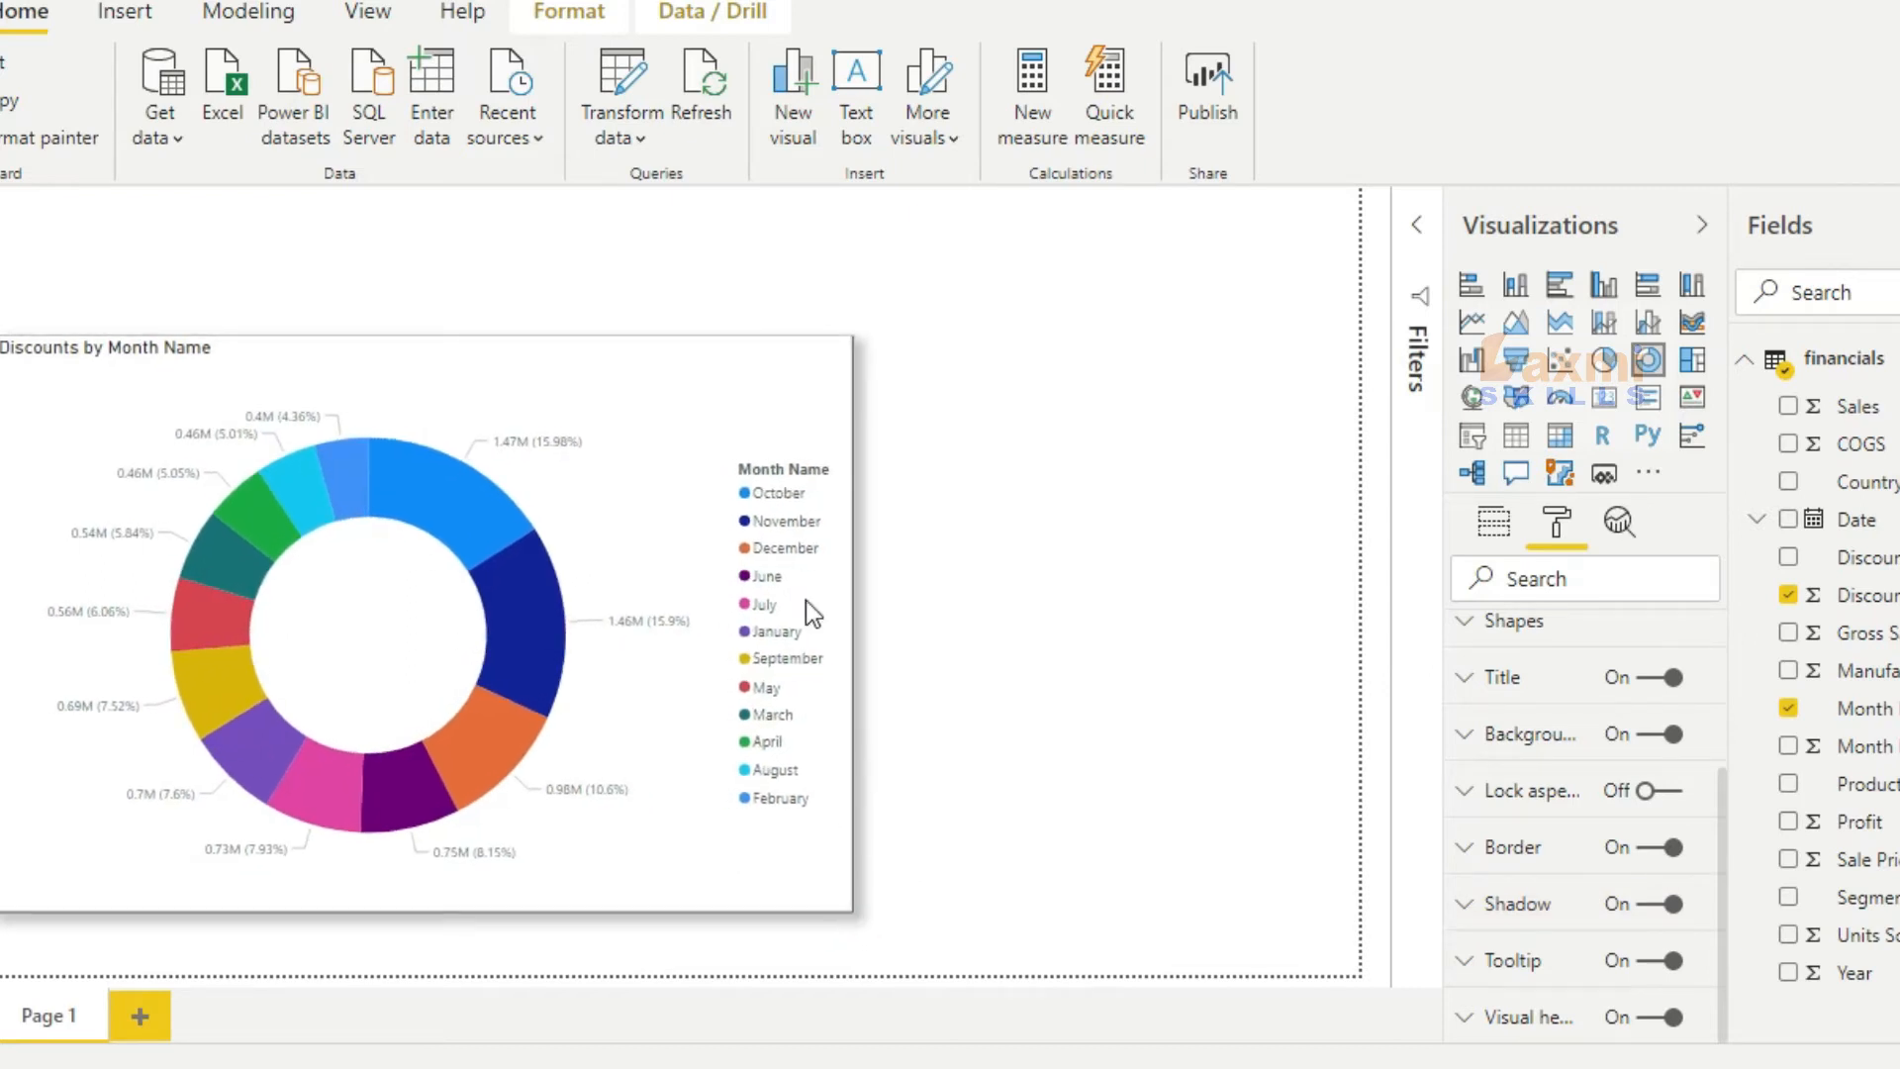
{"action": "left_click", "coordinate": [1079, 441]}
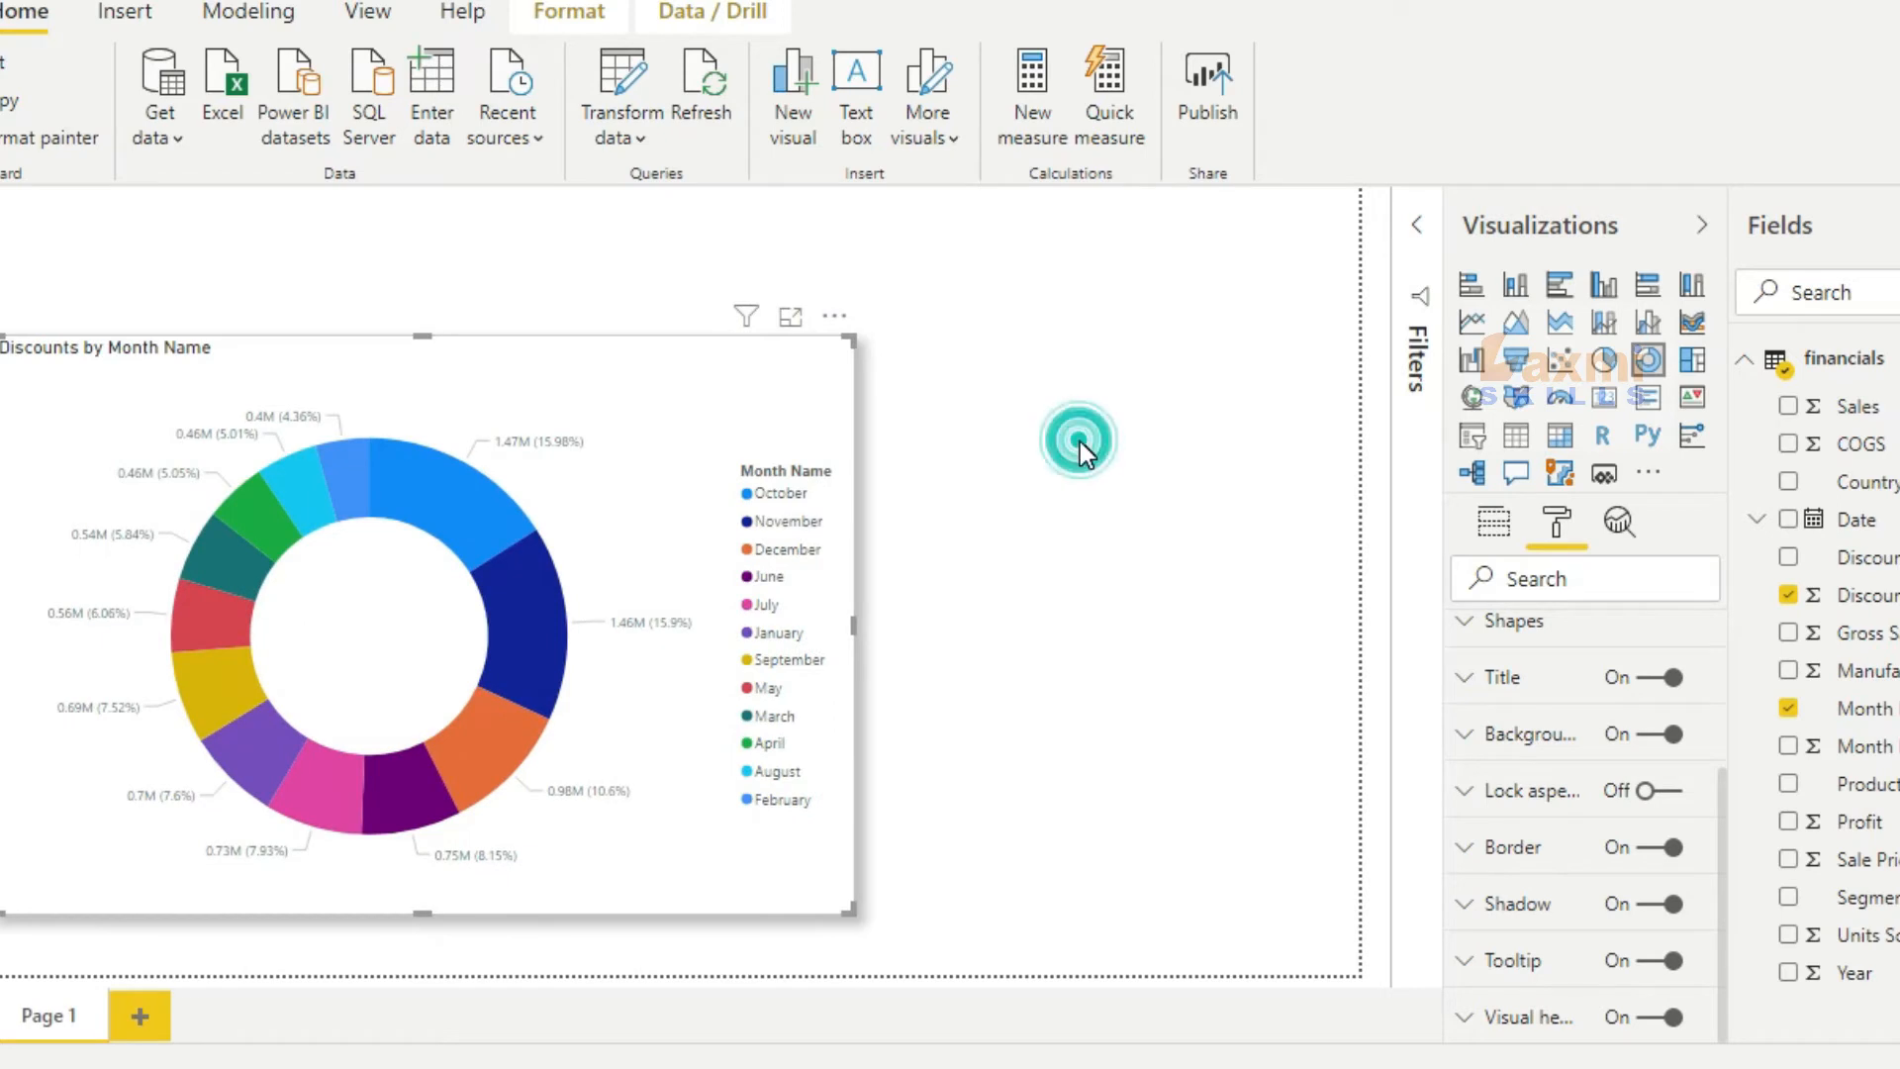
Insert a pie chart to the right of the discounts donut, size it, and plot Profit by Segment
{"action": "left_click", "coordinate": [1606, 363]}
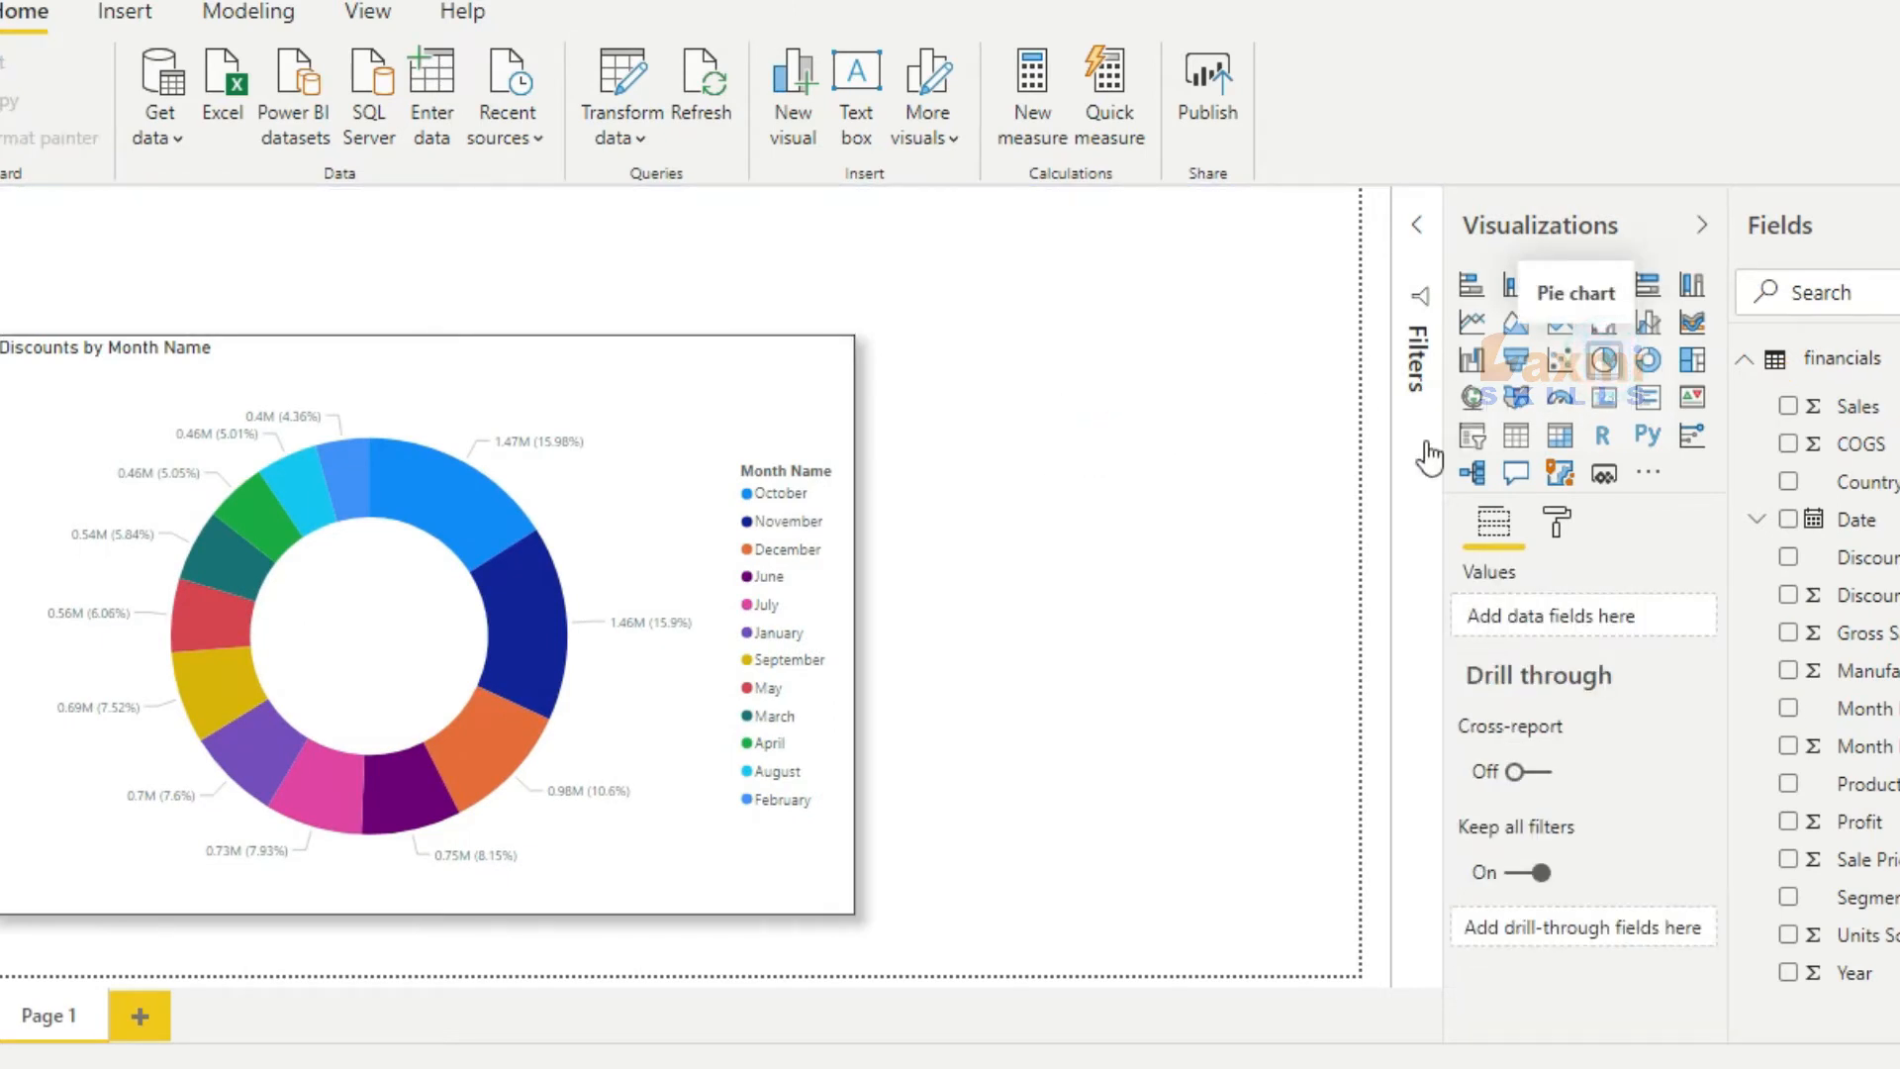
{"action": "left_click_drag", "start_coordinate": [1348, 905], "coordinate": [1226, 560]}
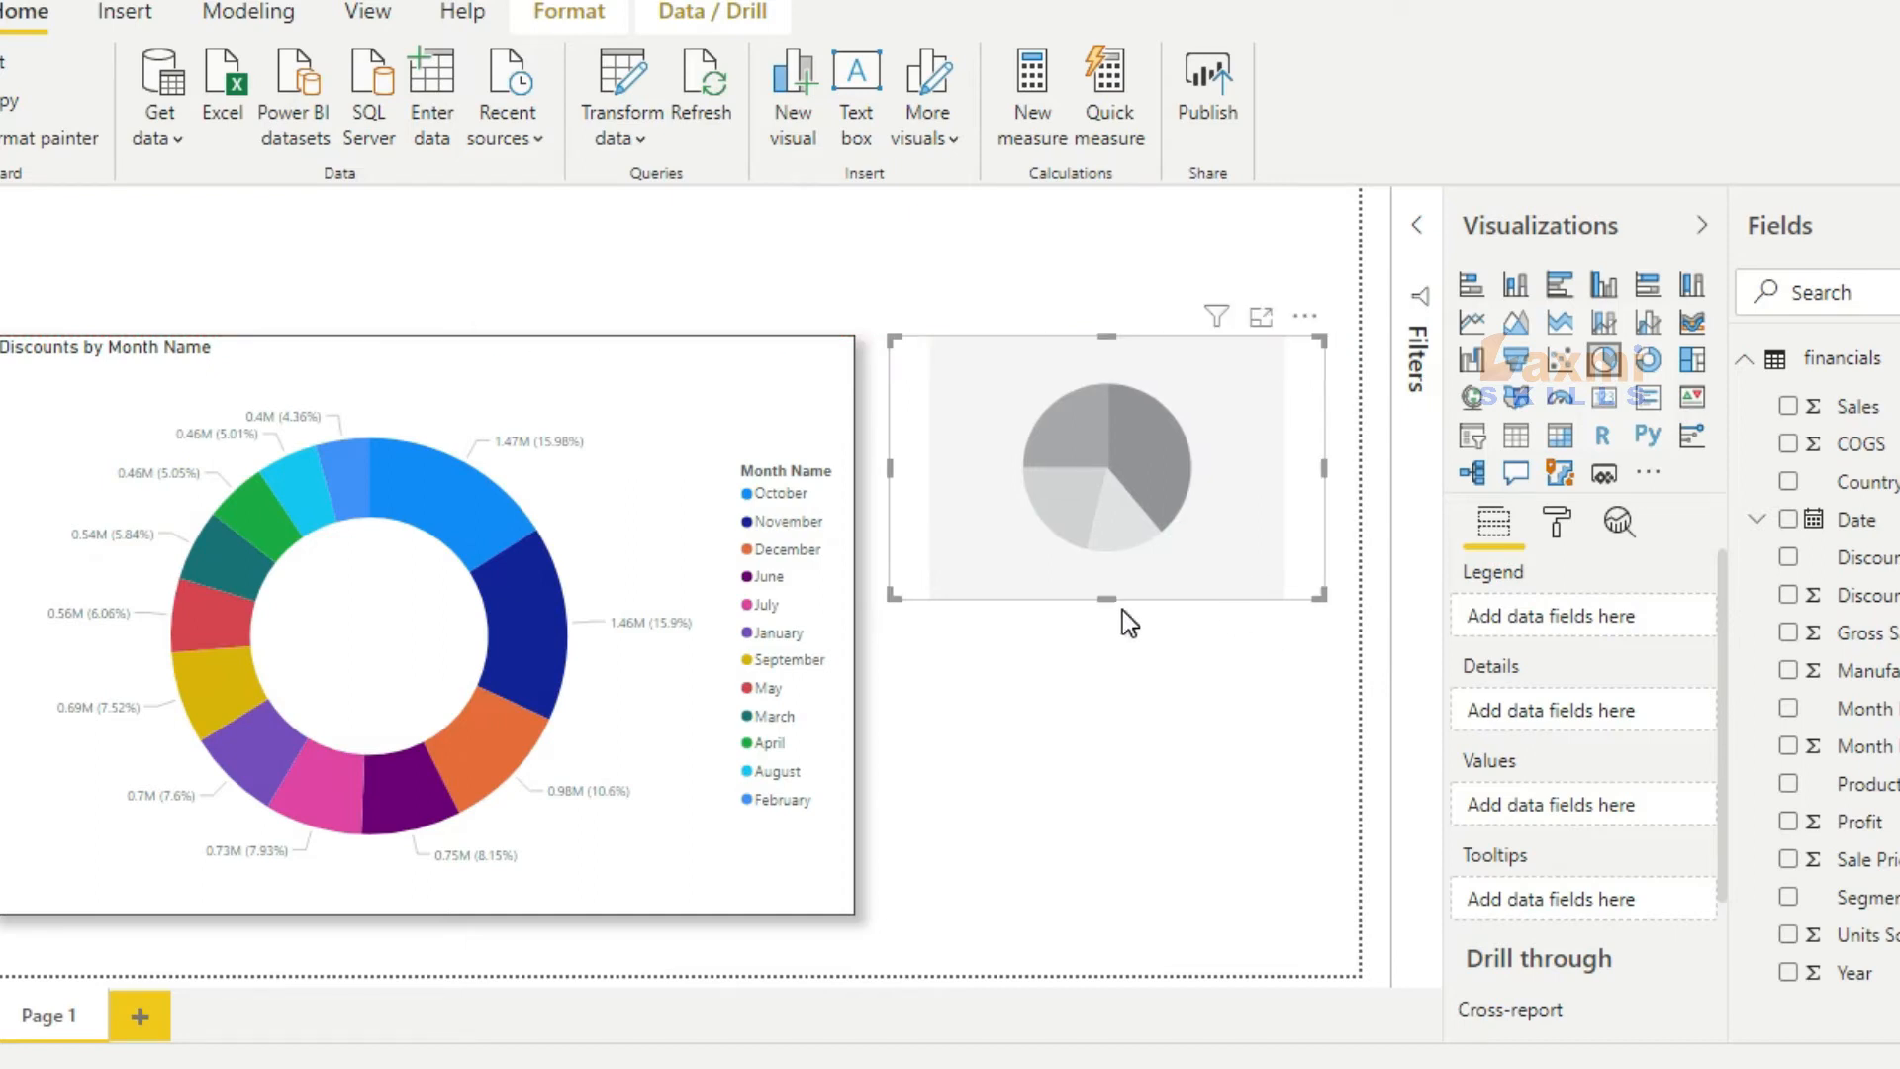
{"action": "left_click_drag", "start_coordinate": [1109, 598], "coordinate": [1116, 626]}
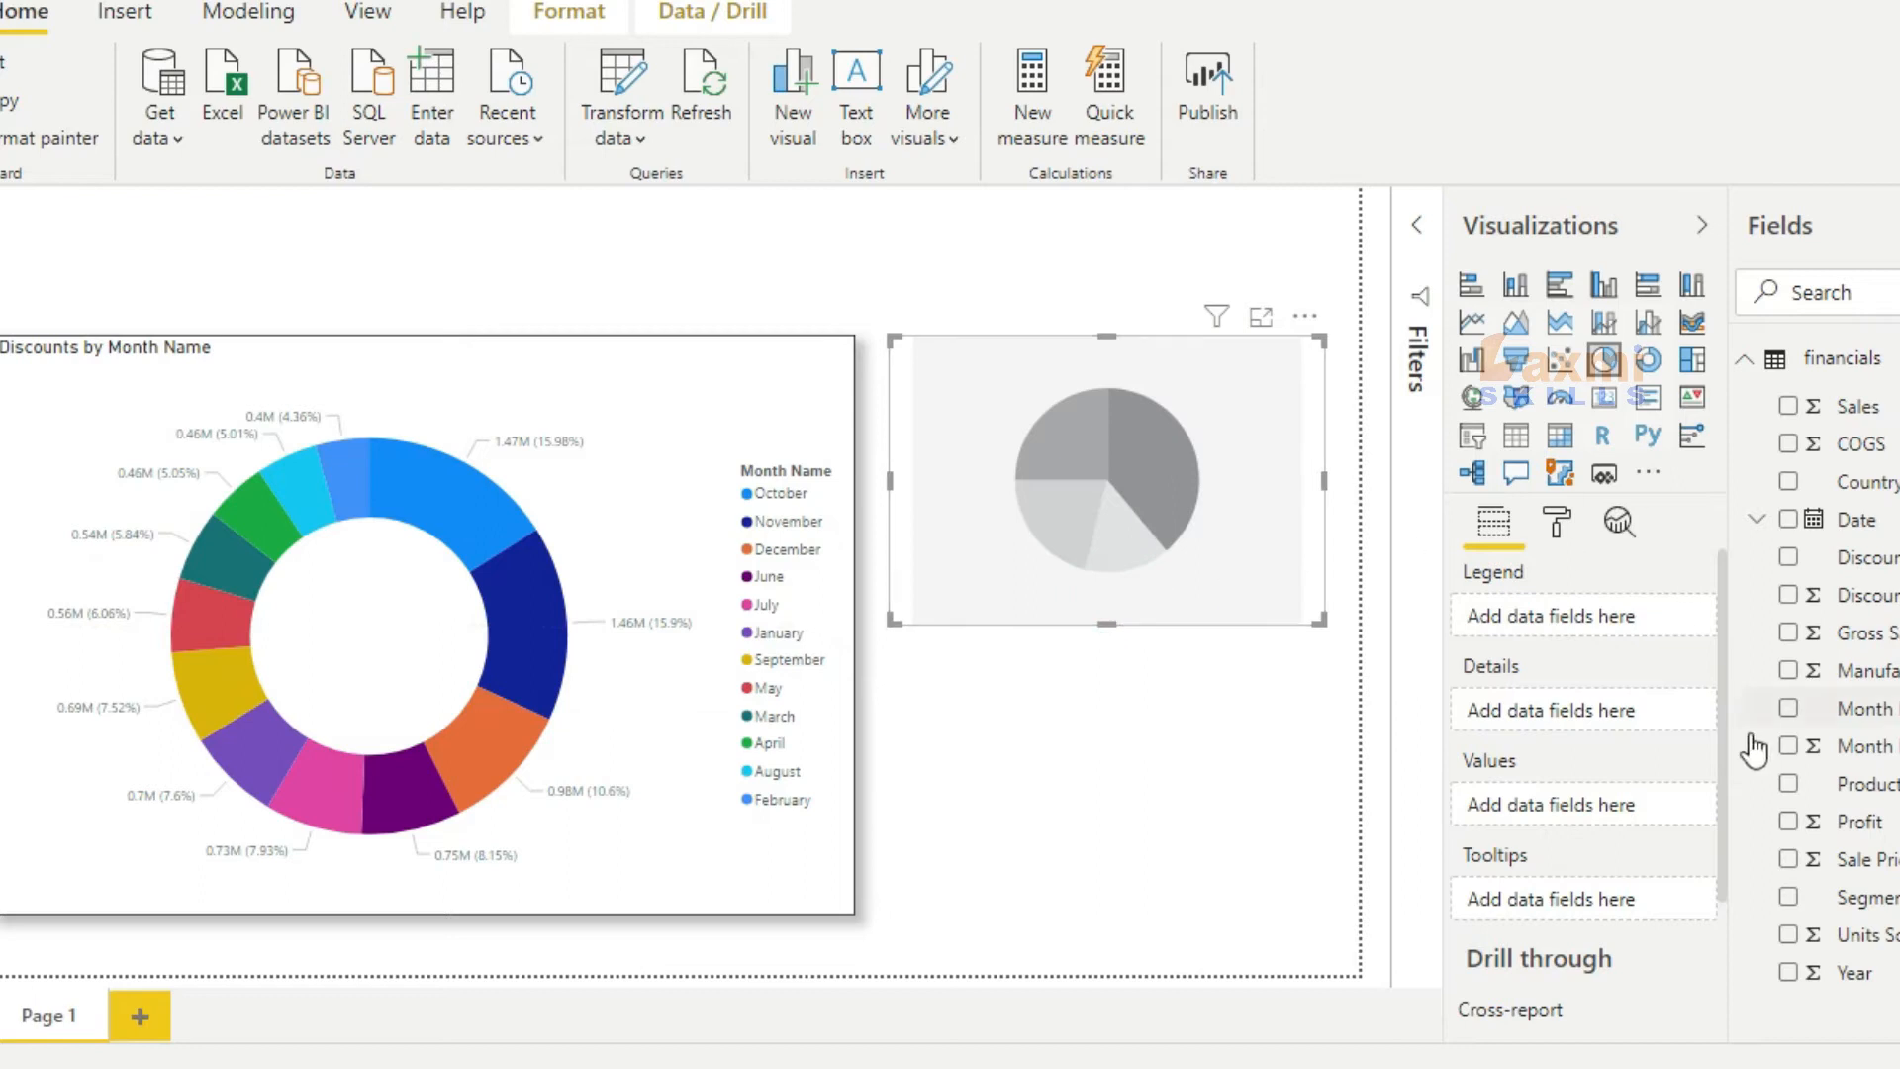
{"action": "left_click", "coordinate": [1788, 897]}
{"action": "left_click", "coordinate": [1789, 824]}
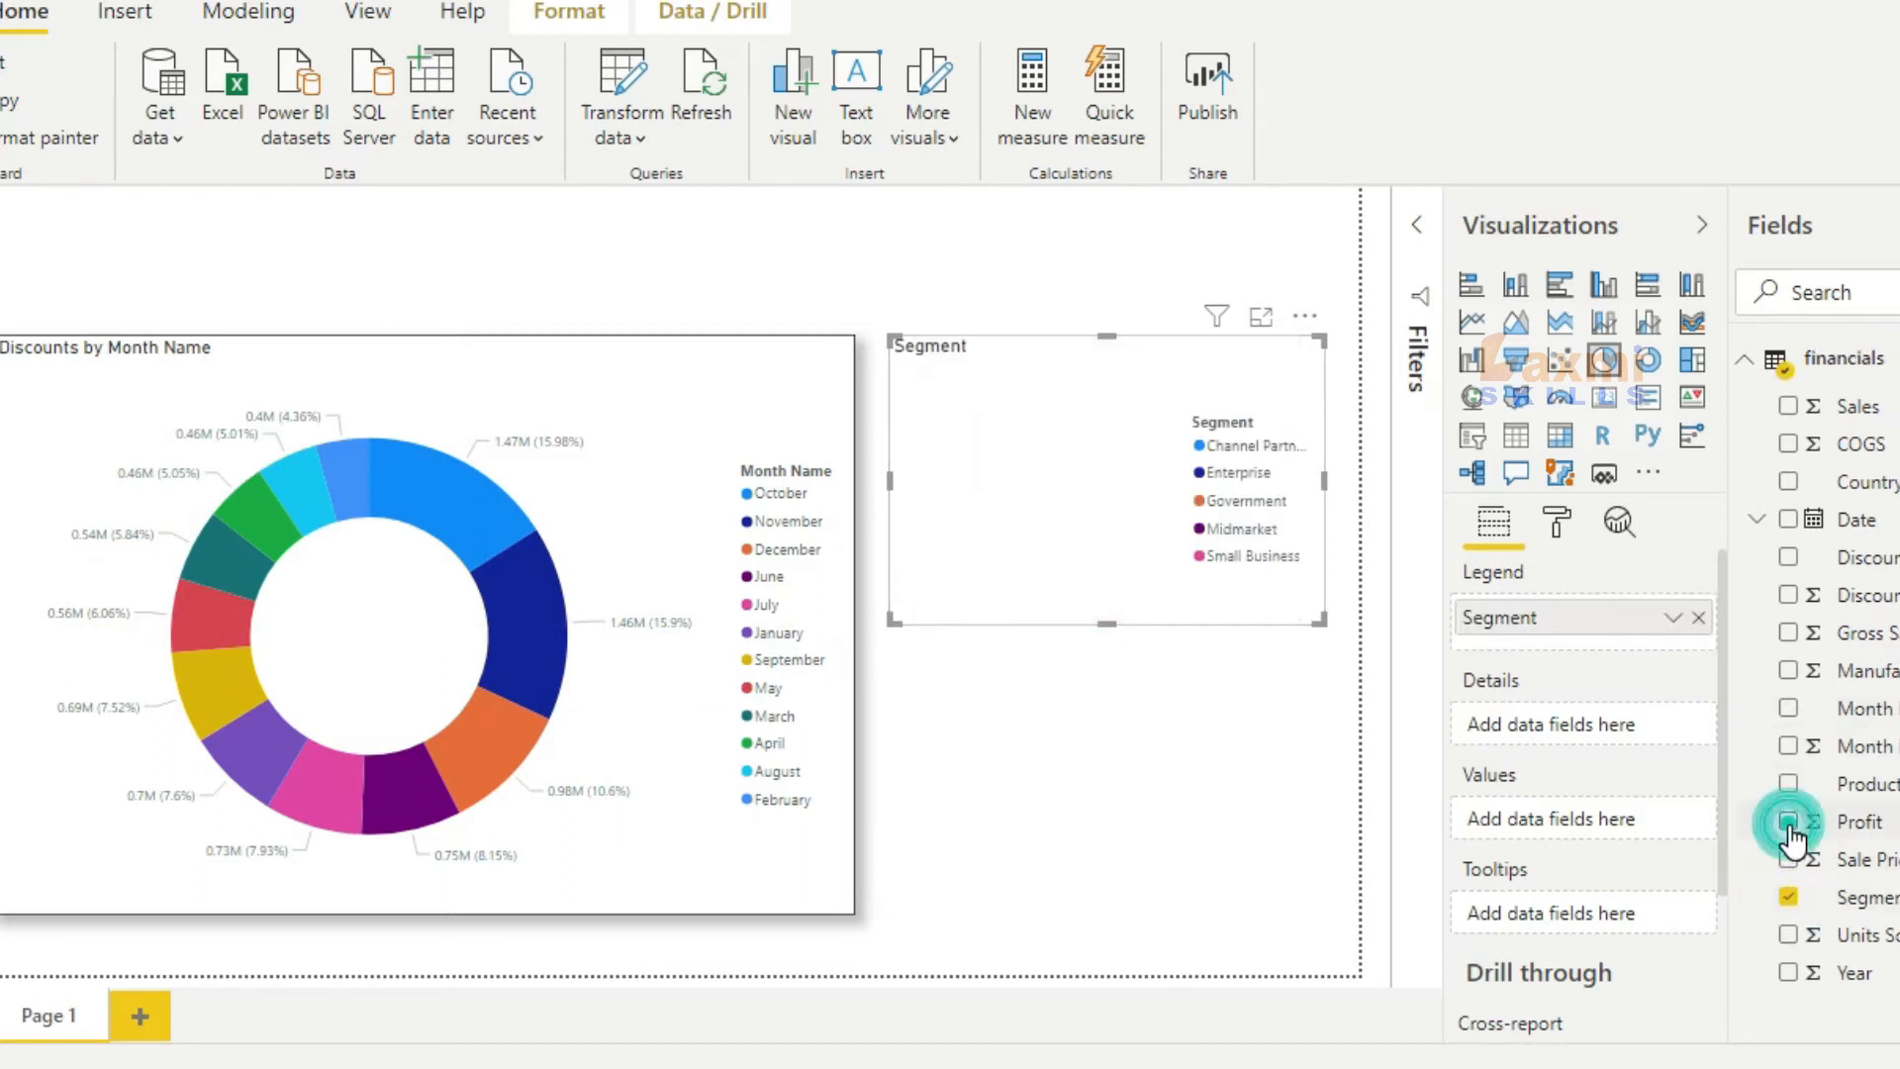
Turn on the border and shadow of the Profit by Segment pie chart
{"action": "left_click", "coordinate": [1555, 539]}
{"action": "scroll", "coordinate": [1561, 670], "scroll_direction": "down", "scroll_amount": 2}
{"action": "left_click", "coordinate": [1647, 847]}
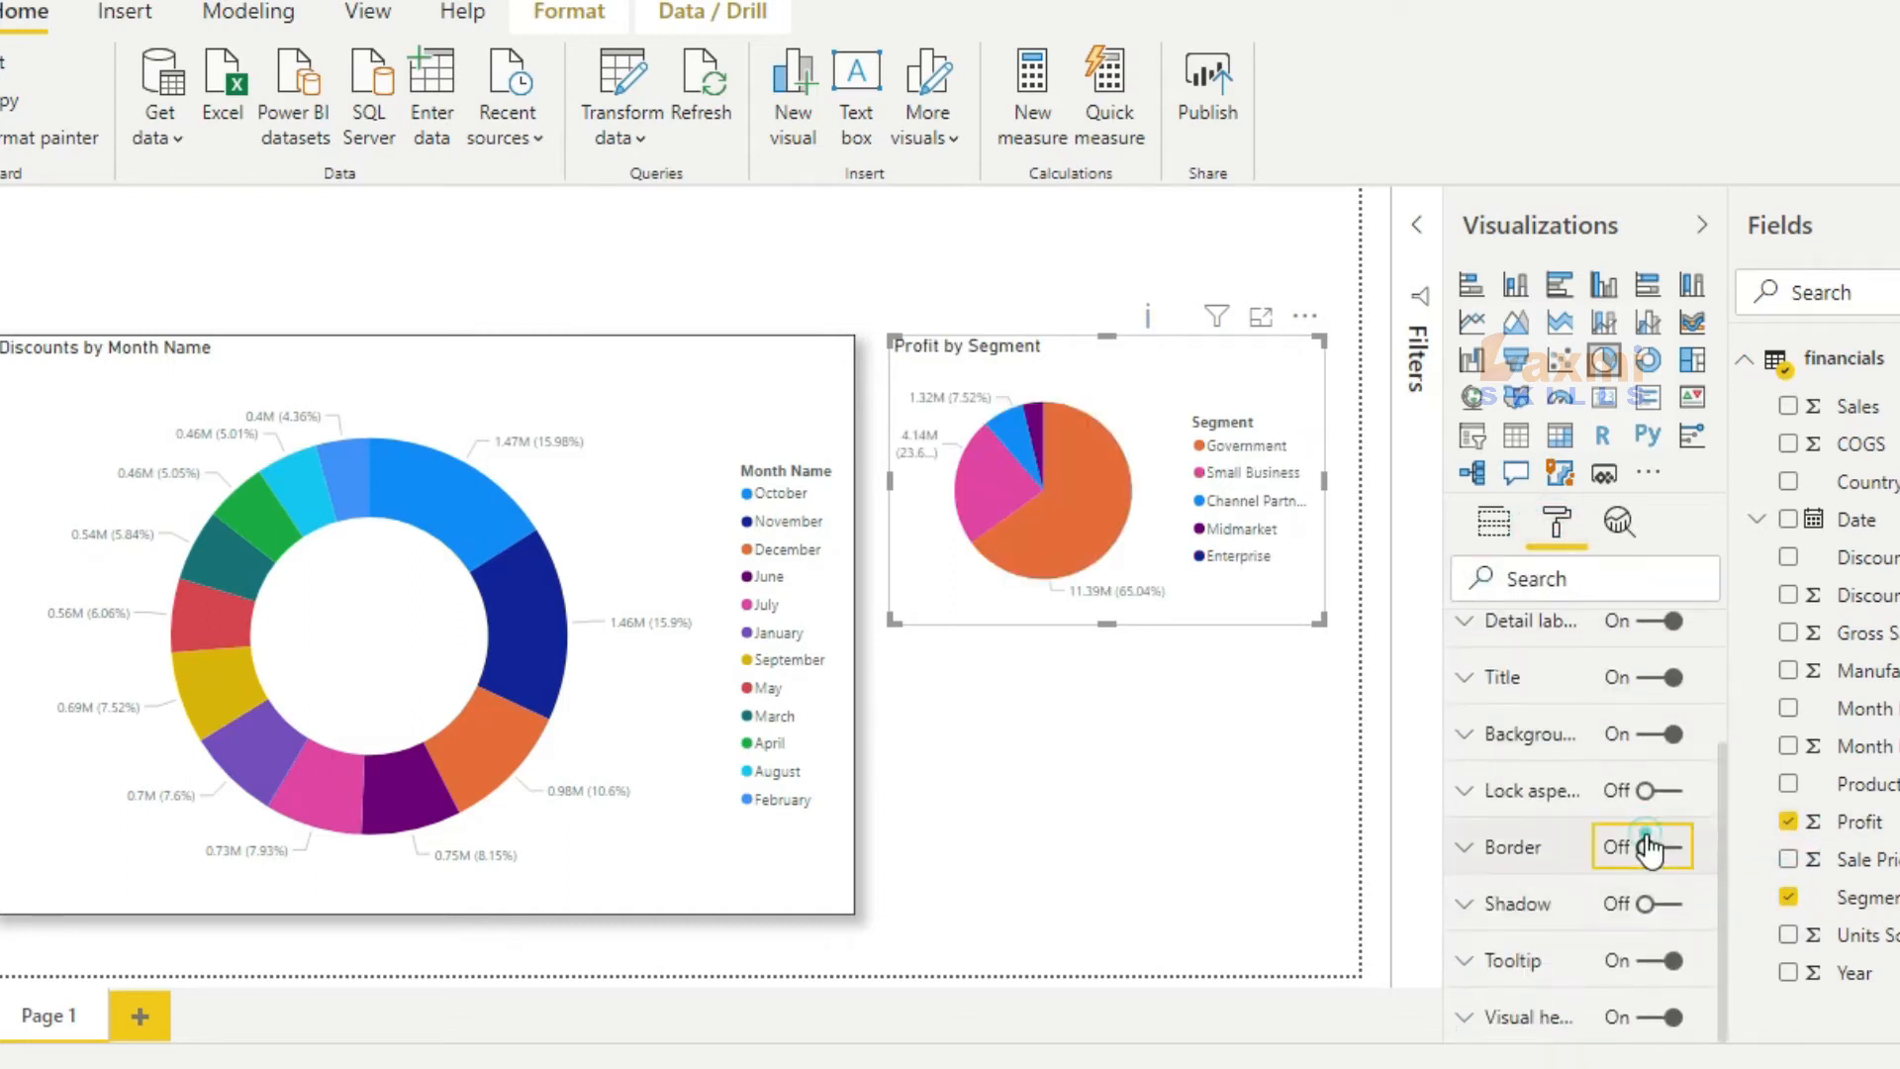
{"action": "left_click", "coordinate": [1647, 904]}
{"action": "left_click", "coordinate": [1208, 804]}
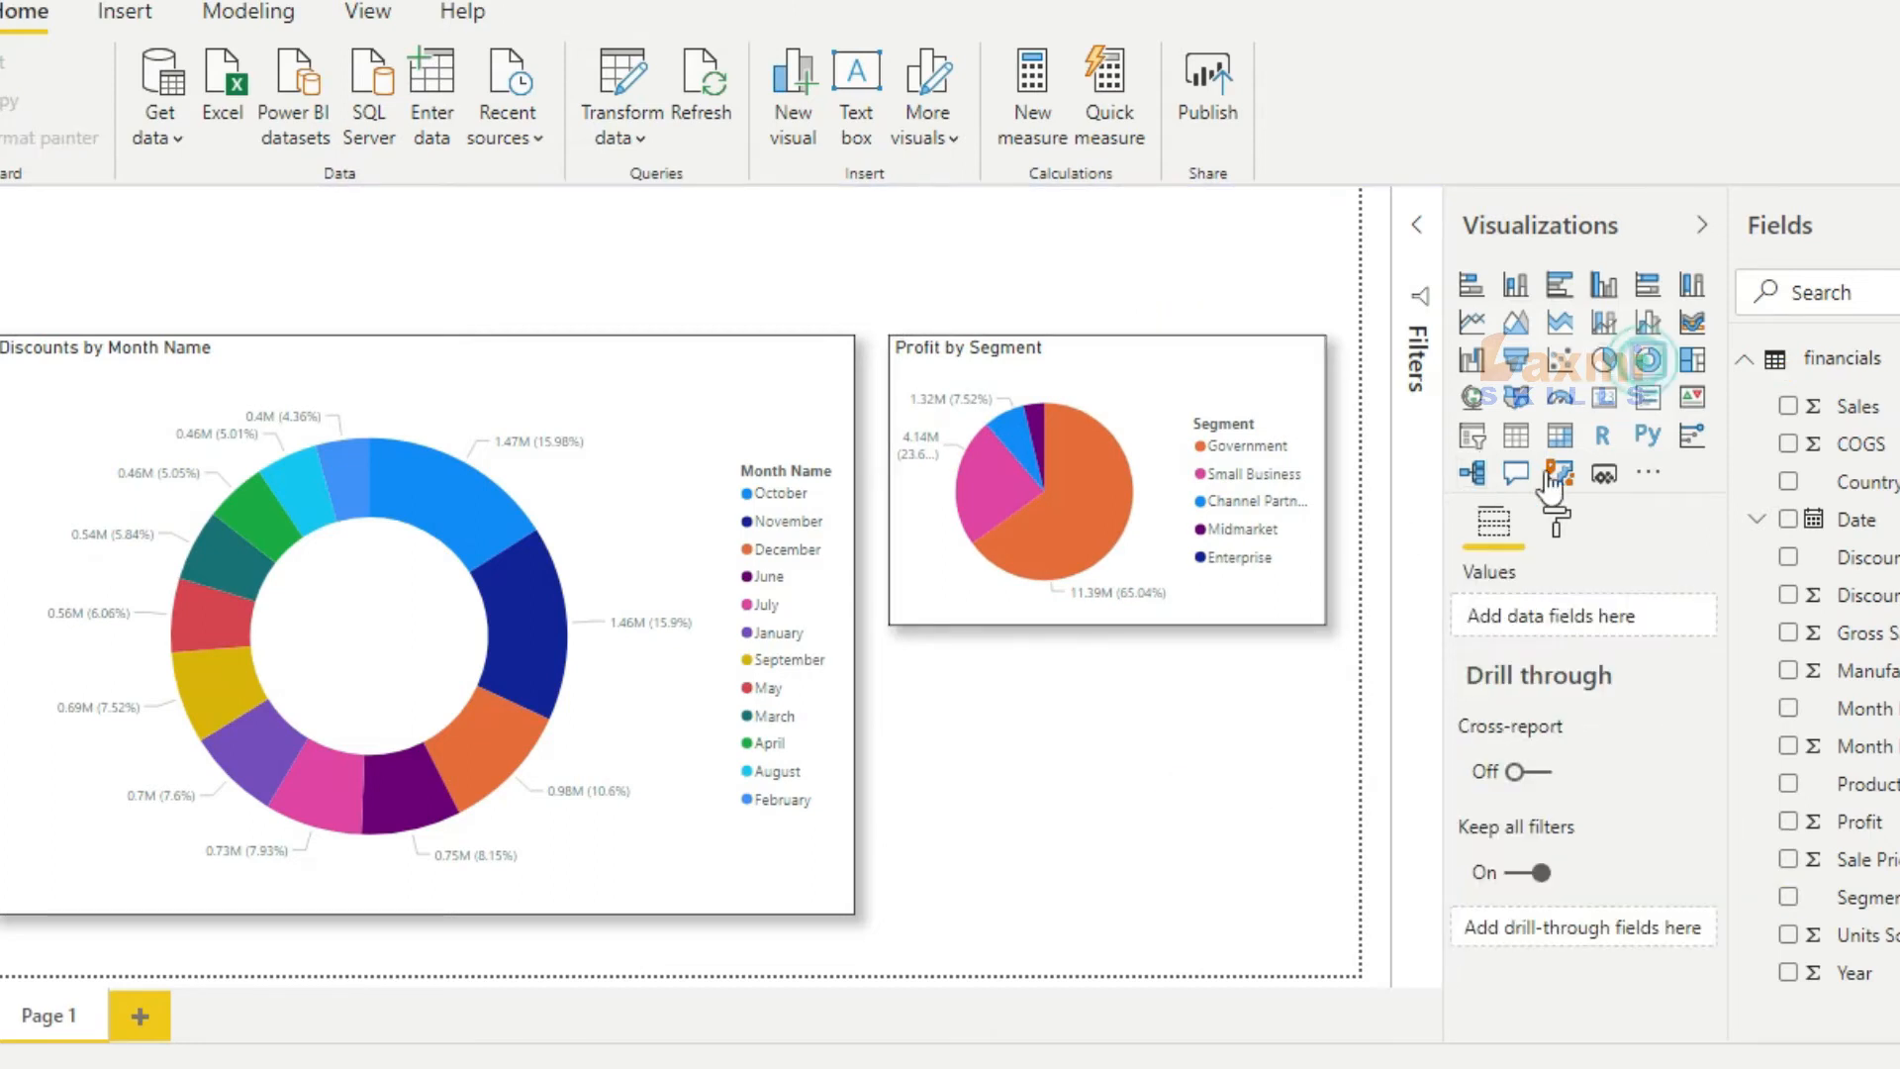
Insert a donut chart below the Profit by Segment pie with a small gap, and plot Profit by Product
{"action": "left_click_drag", "start_coordinate": [1549, 485], "coordinate": [1099, 791]}
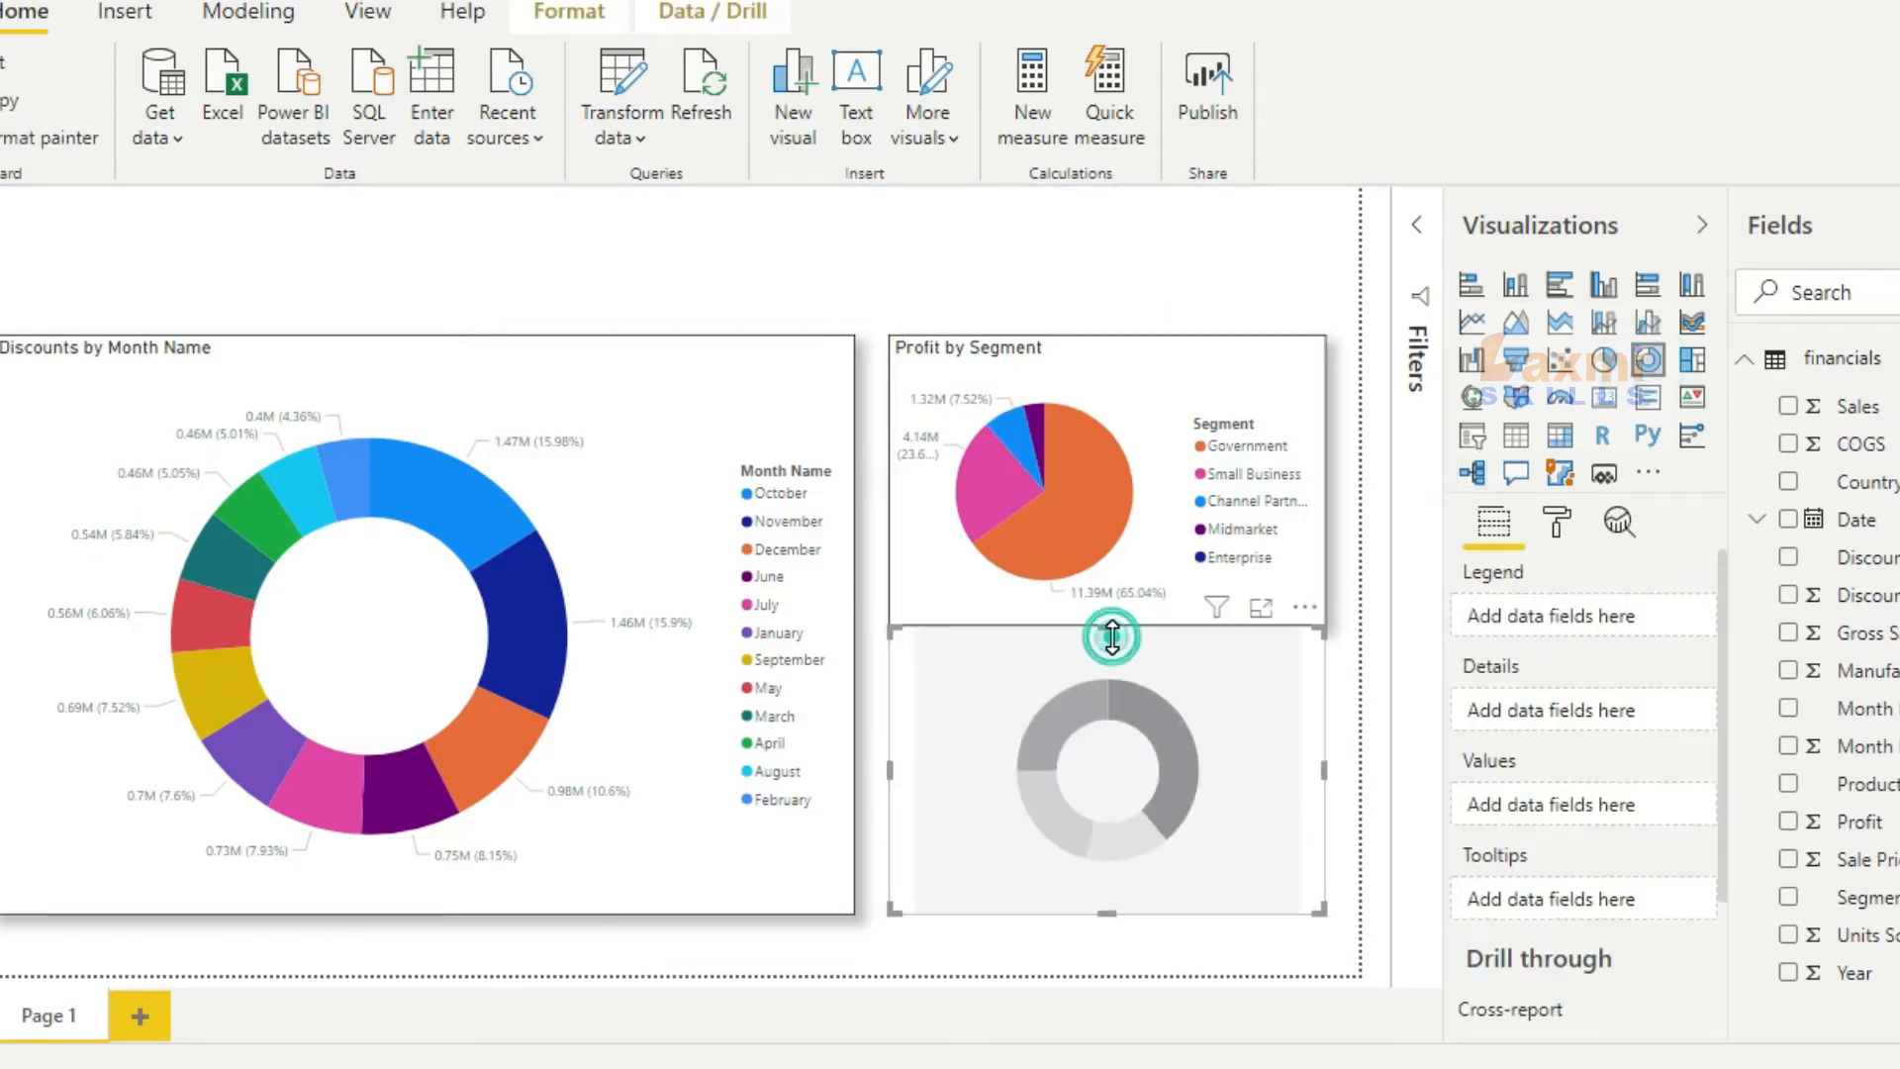
{"action": "left_click_drag", "start_coordinate": [1108, 629], "coordinate": [1113, 667]}
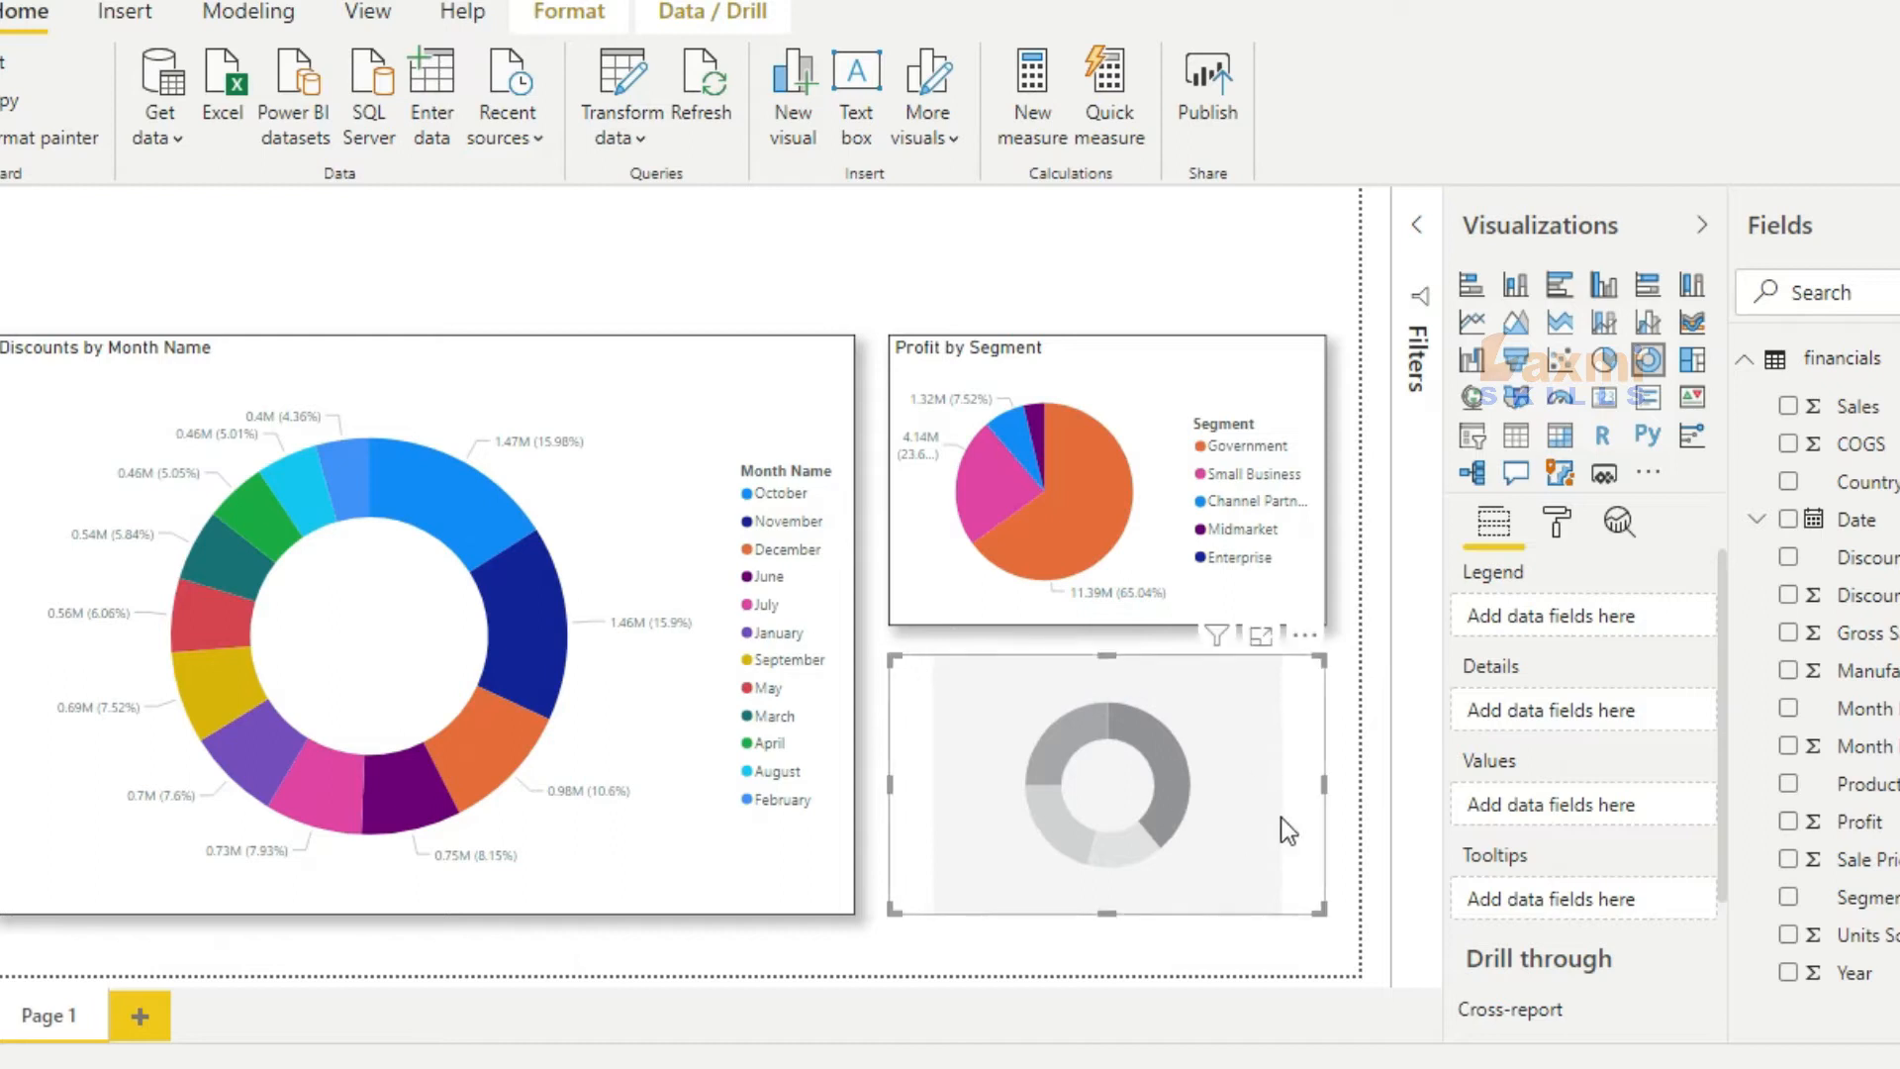
{"action": "left_click", "coordinate": [1788, 784]}
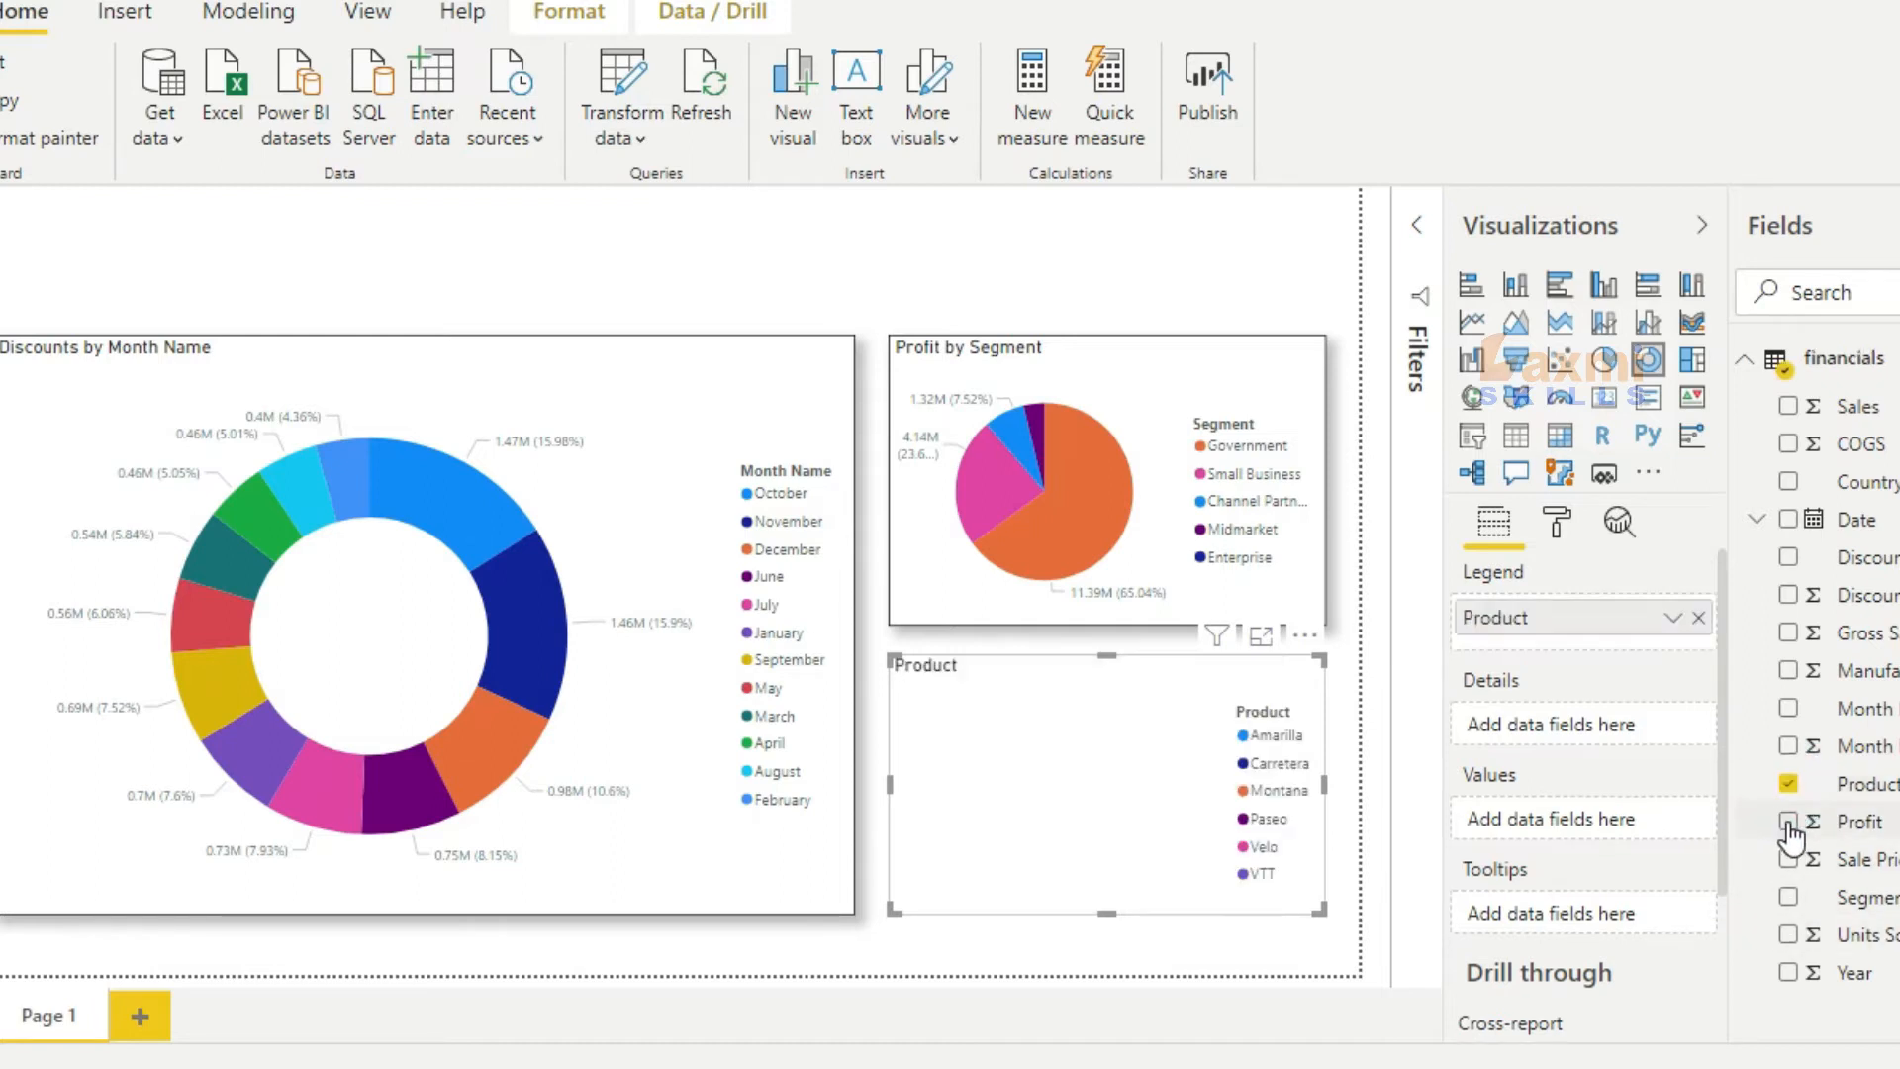
{"action": "left_click", "coordinate": [1789, 821]}
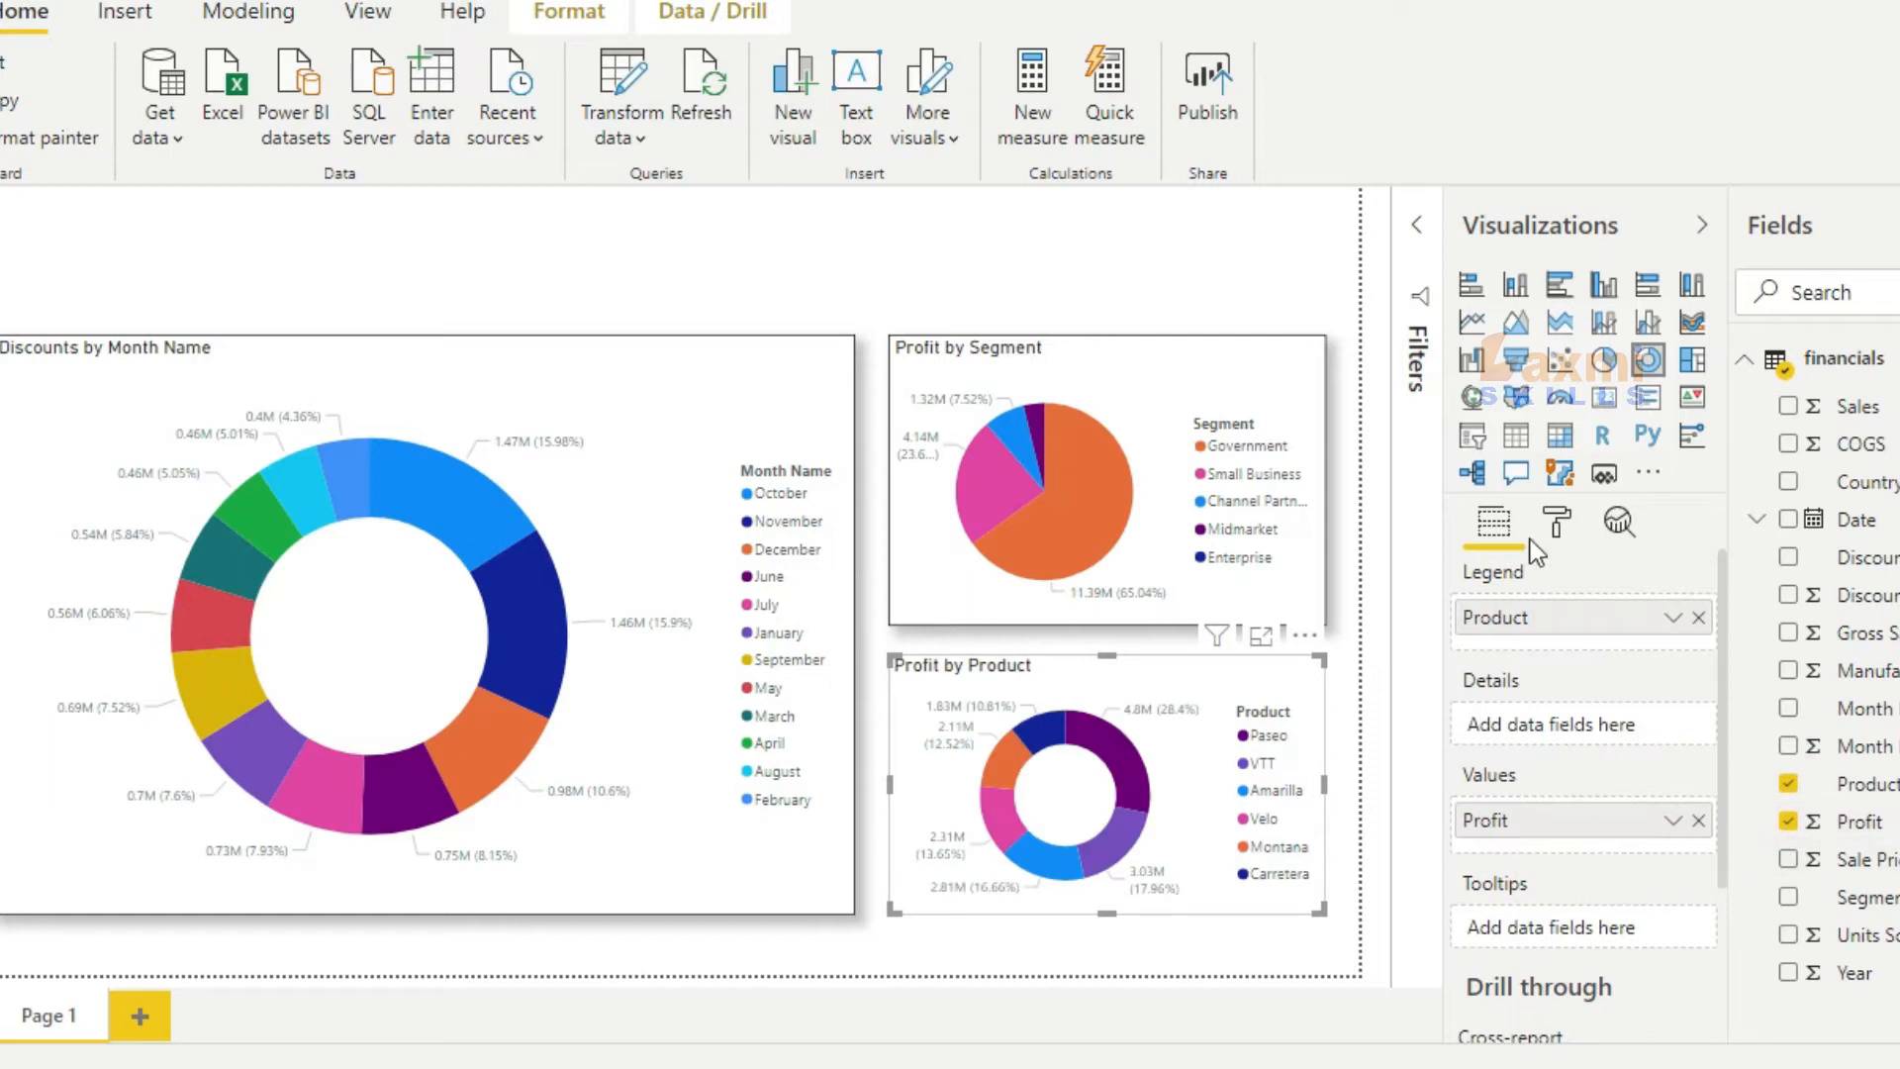
Turn on the shadow and border of the Profit by Product donut chart
{"action": "left_click", "coordinate": [1554, 529]}
{"action": "scroll", "coordinate": [1633, 891], "scroll_direction": "down", "scroll_amount": 3}
{"action": "left_click", "coordinate": [1665, 904]}
{"action": "left_click", "coordinate": [1664, 847]}
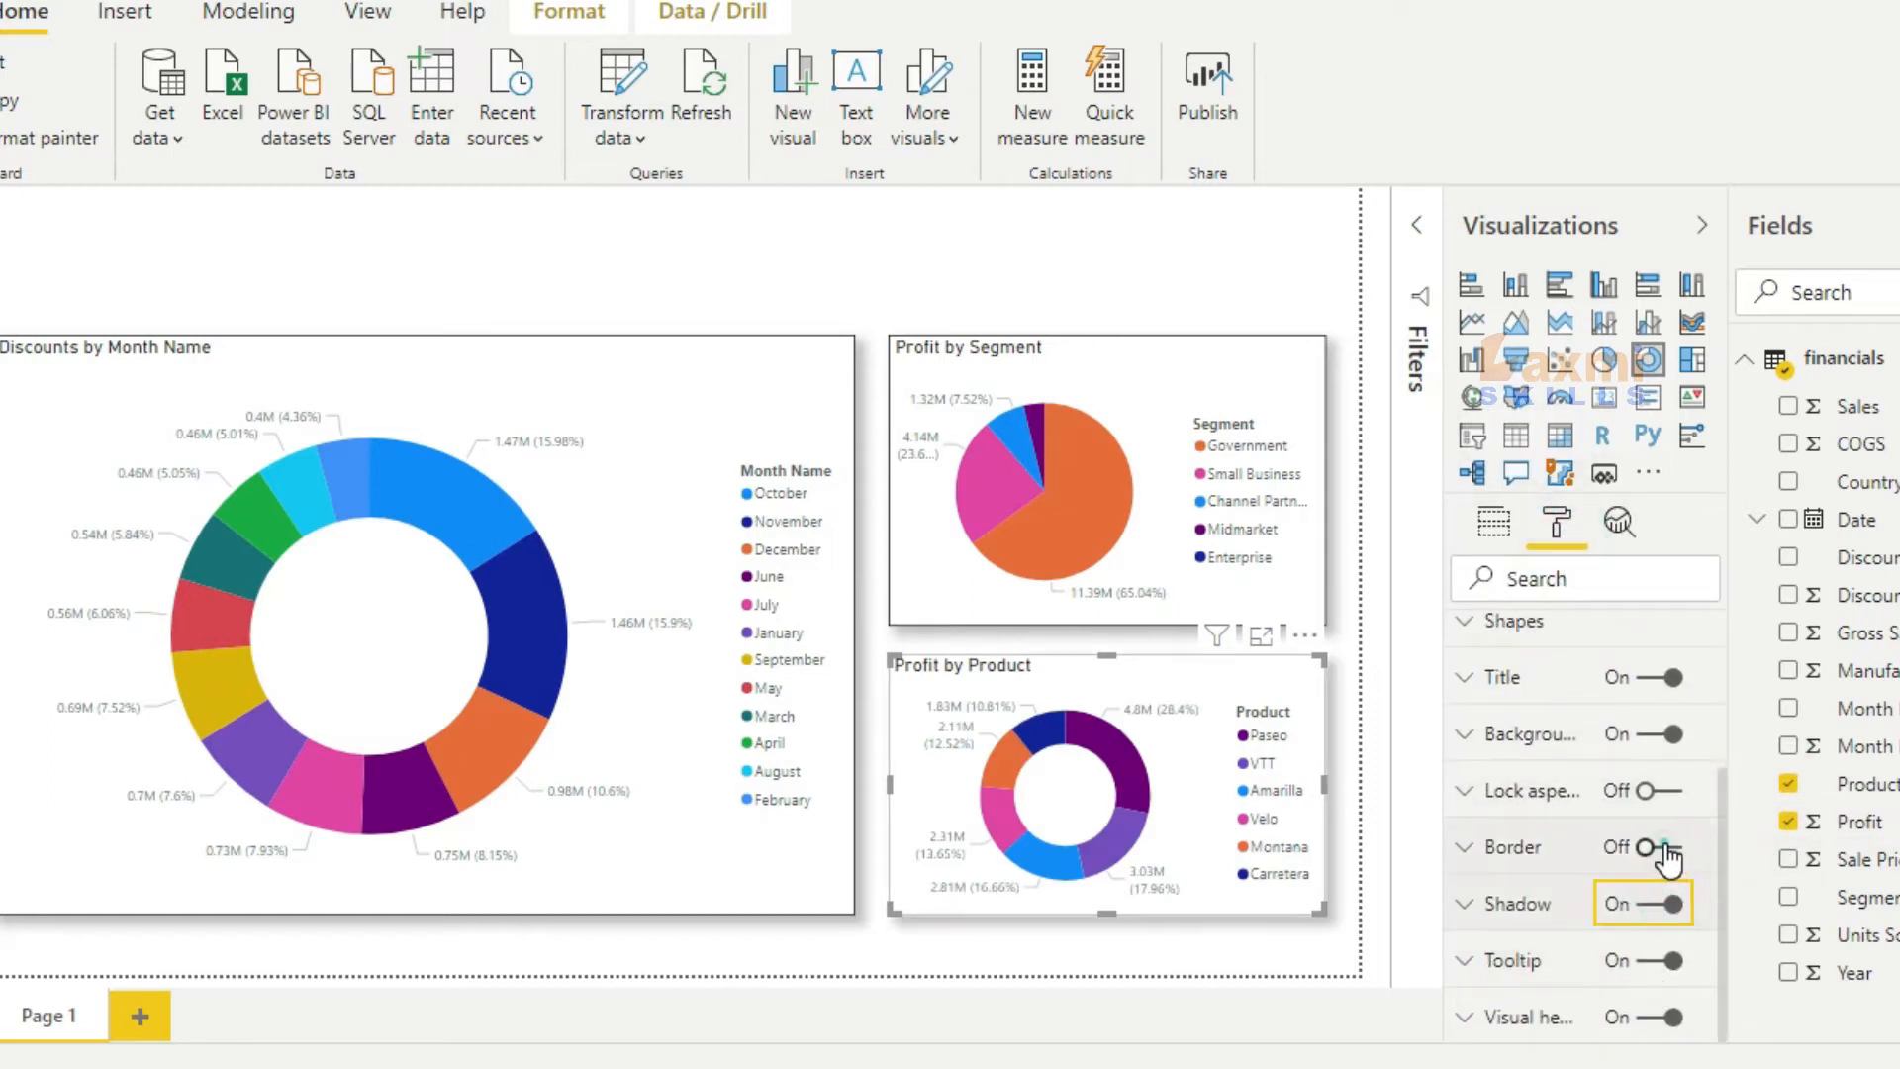
{"action": "left_click", "coordinate": [1059, 287]}
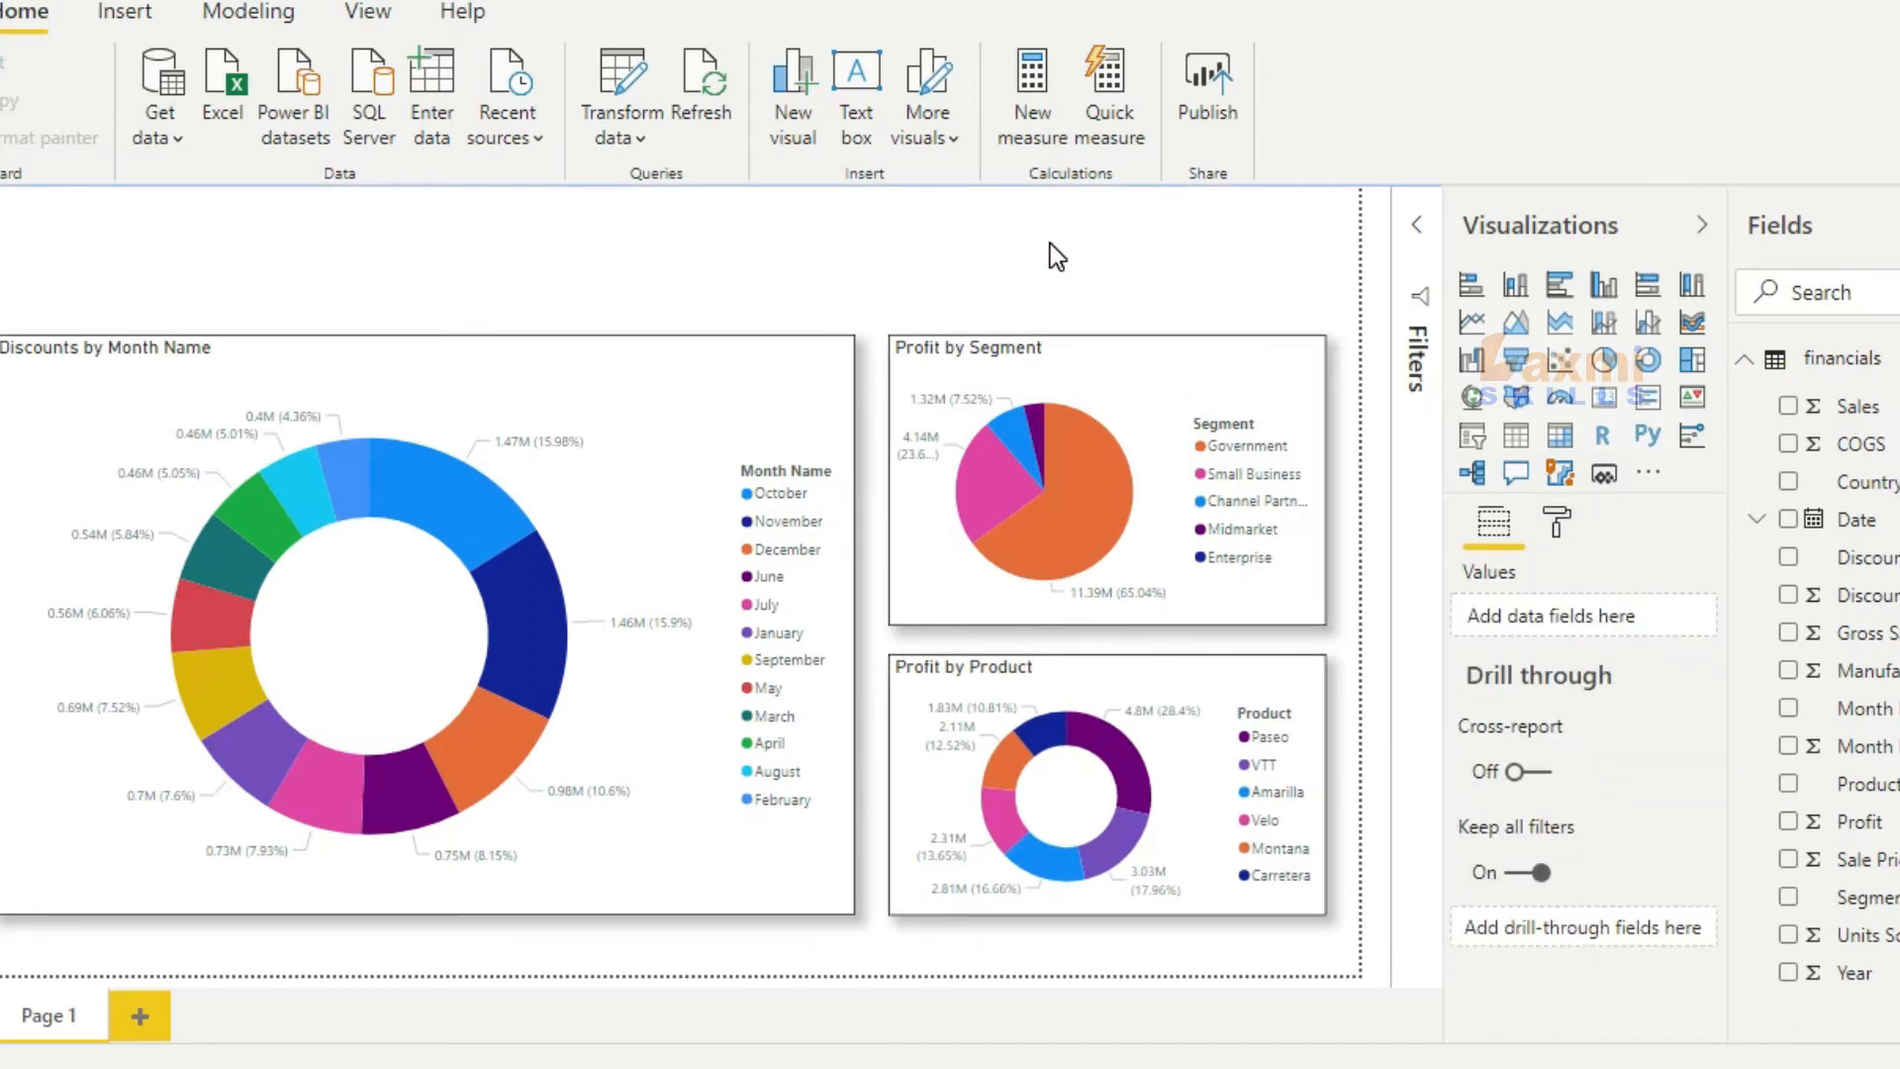
Add a Country slicer and move it to the upper edge of the page above the discounts donut
{"action": "left_click", "coordinate": [1471, 435]}
{"action": "left_click", "coordinate": [1789, 482]}
{"action": "left_click_drag", "start_coordinate": [360, 339], "coordinate": [329, 224]}
Set the Country slicer's orientation to Horizontal in its general formatting
{"action": "left_click", "coordinate": [1554, 525]}
{"action": "scroll", "coordinate": [1548, 753], "scroll_direction": "down", "scroll_amount": 2}
{"action": "scroll", "coordinate": [1504, 752], "scroll_direction": "up", "scroll_amount": 2}
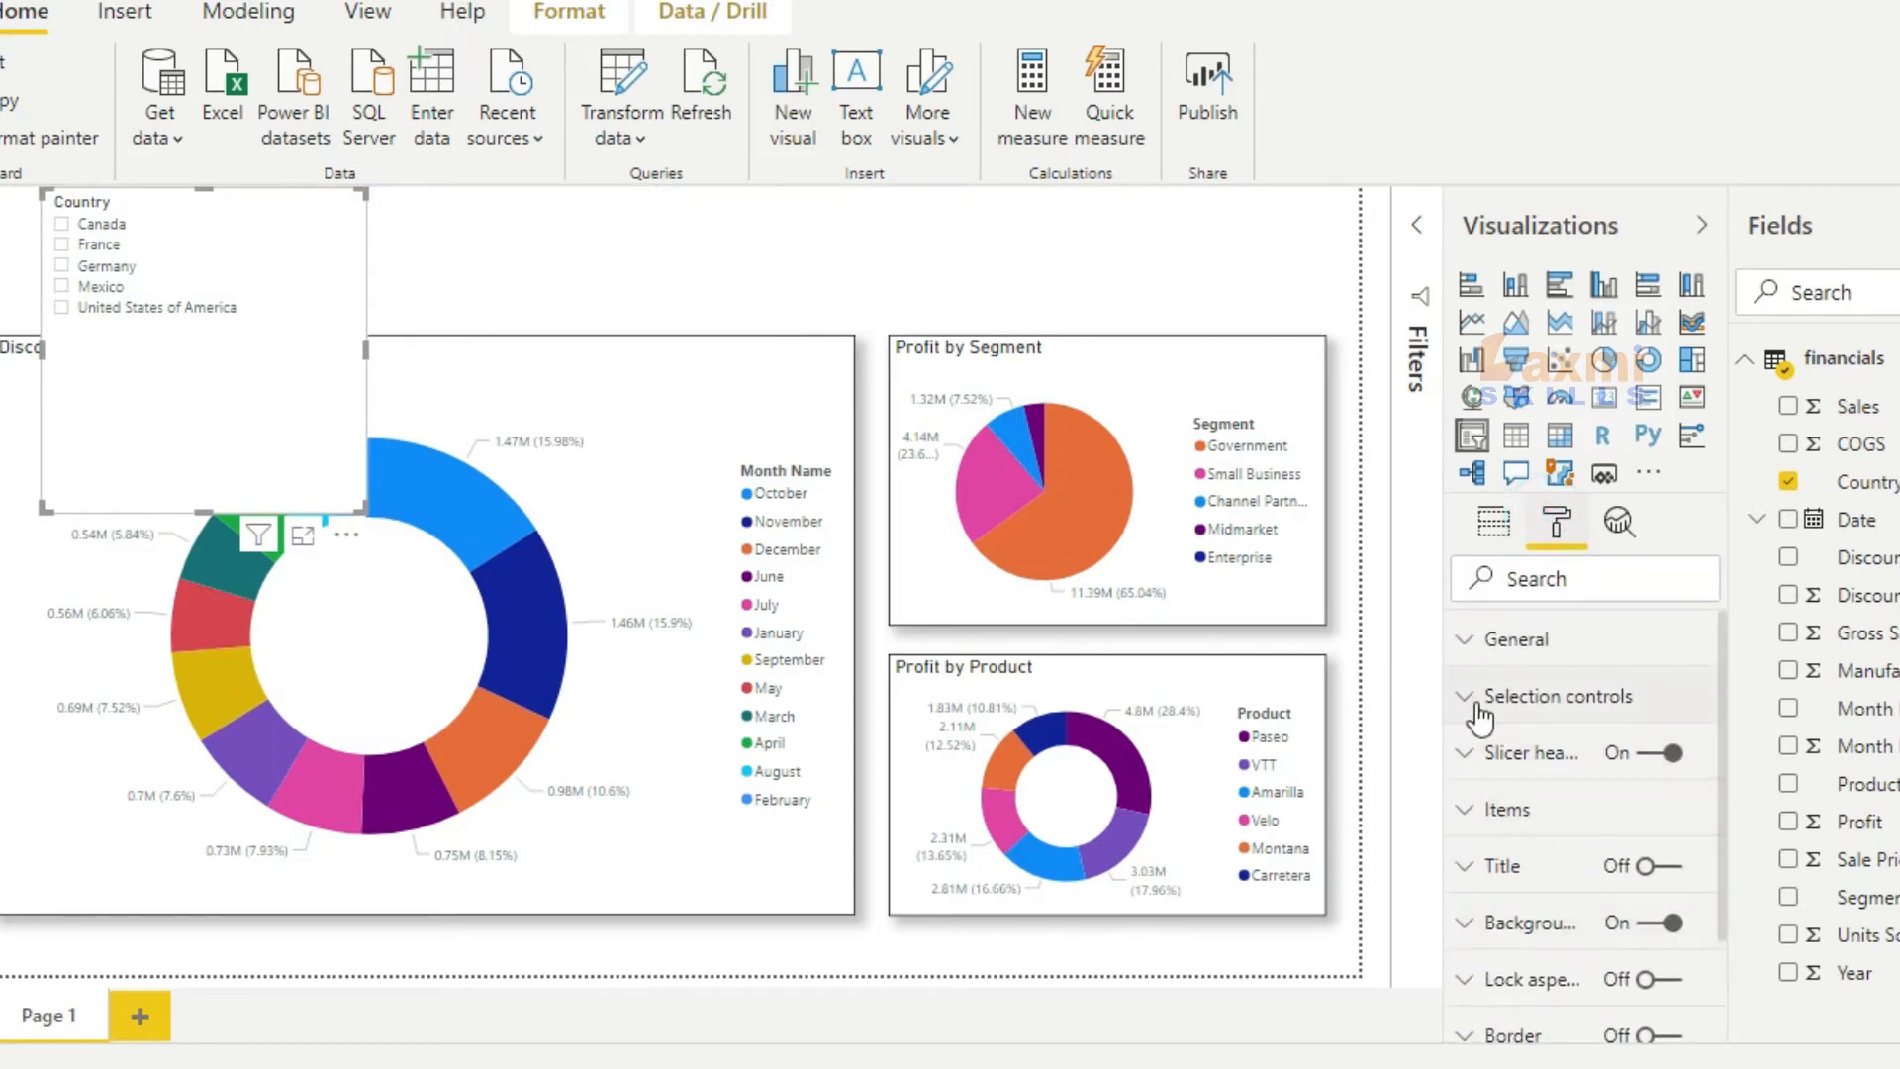
{"action": "left_click", "coordinate": [1506, 641]}
{"action": "scroll", "coordinate": [1534, 746], "scroll_direction": "down", "scroll_amount": 1}
{"action": "scroll", "coordinate": [1534, 746], "scroll_direction": "down", "scroll_amount": 3}
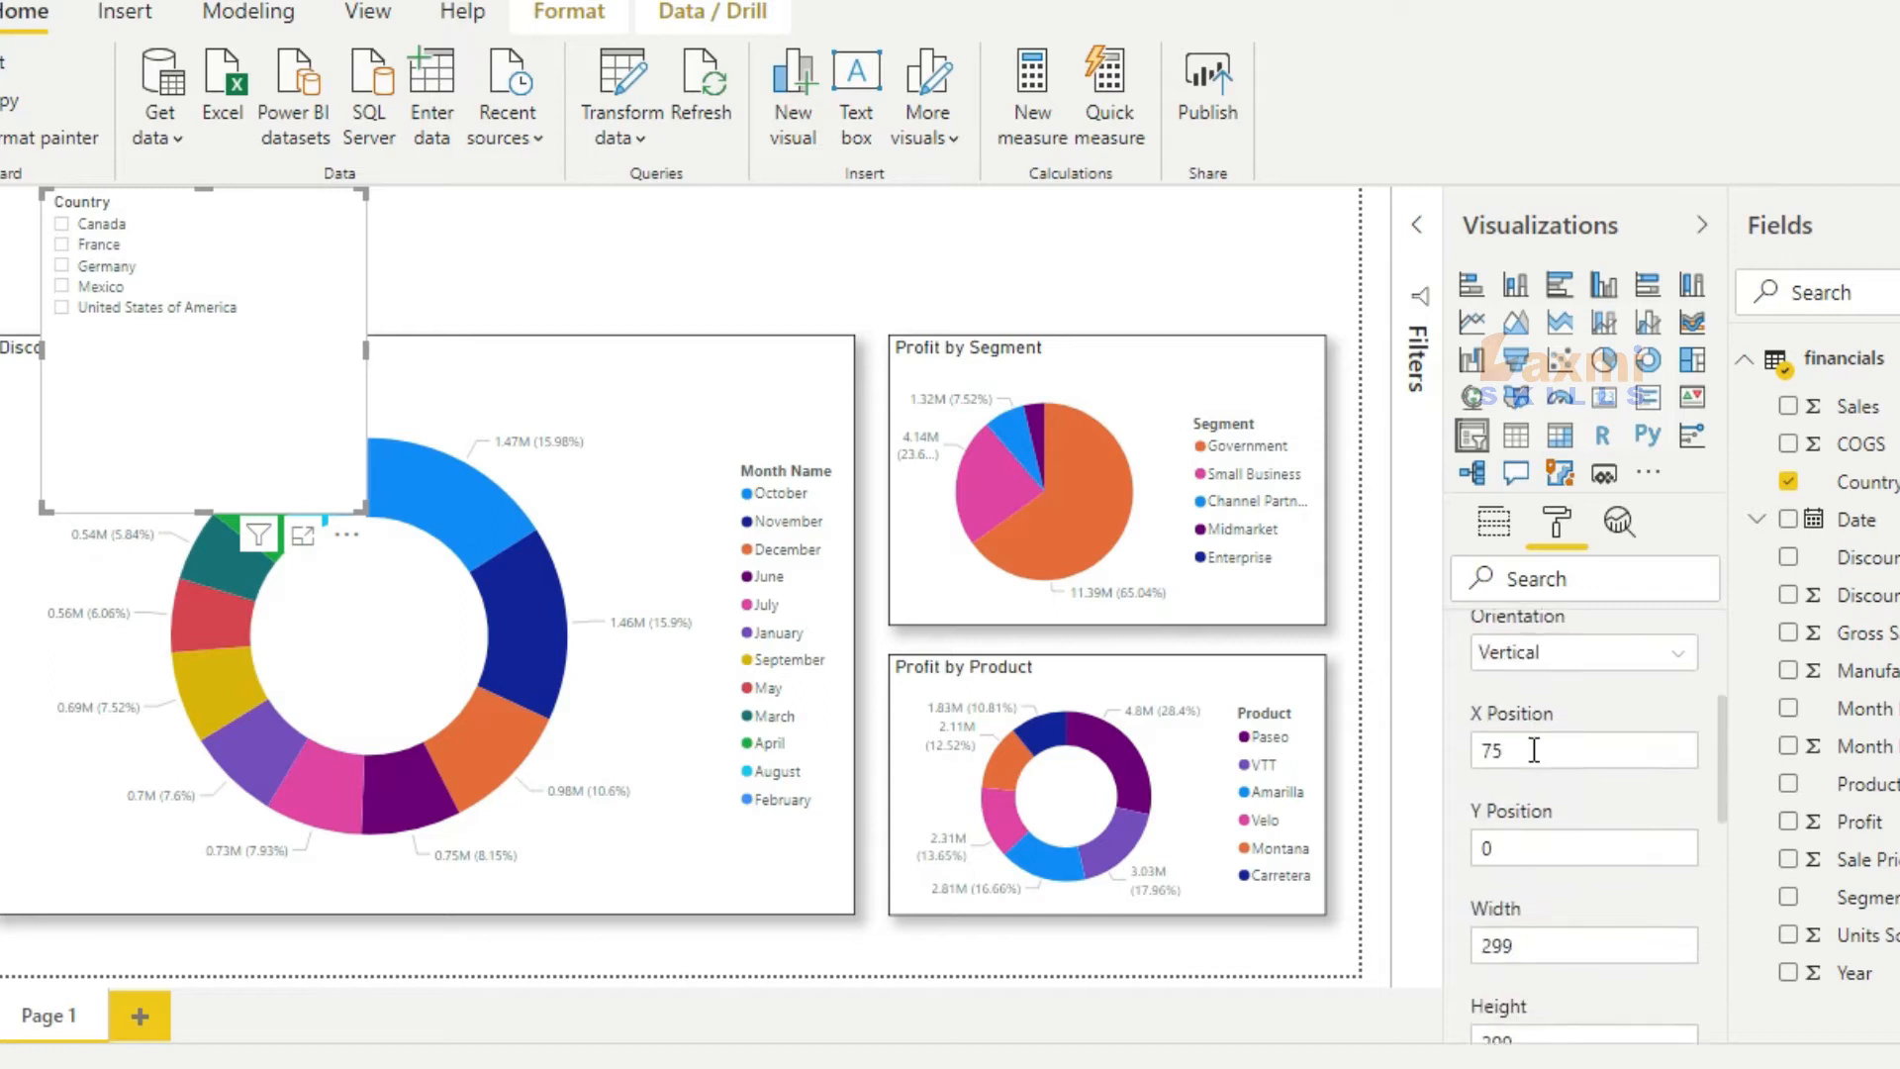
{"action": "left_click", "coordinate": [1506, 634]}
{"action": "left_click", "coordinate": [1521, 694]}
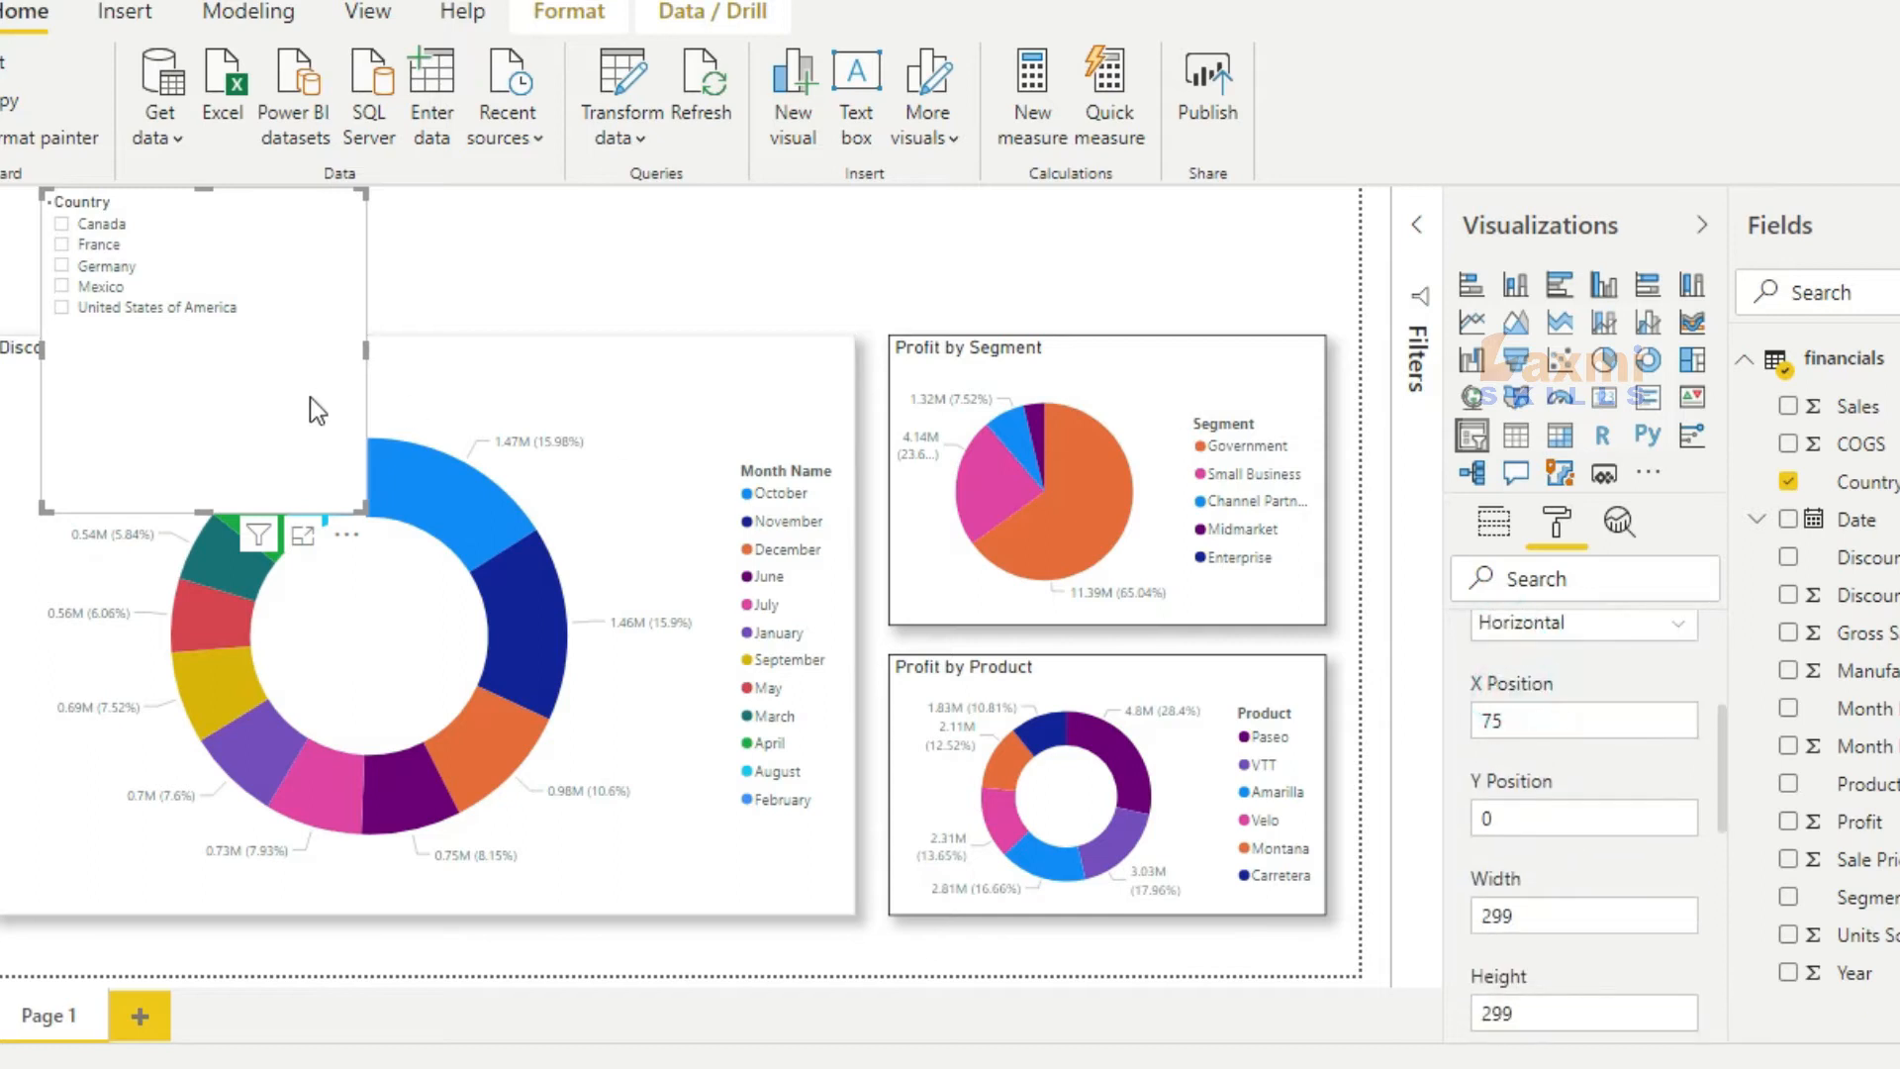
Resize the Country slicer into a flat strip about 775 wide and position it at about X 30, Y 14
{"action": "left_click", "coordinate": [361, 507]}
{"action": "left_click_drag", "start_coordinate": [626, 382], "coordinate": [888, 277]}
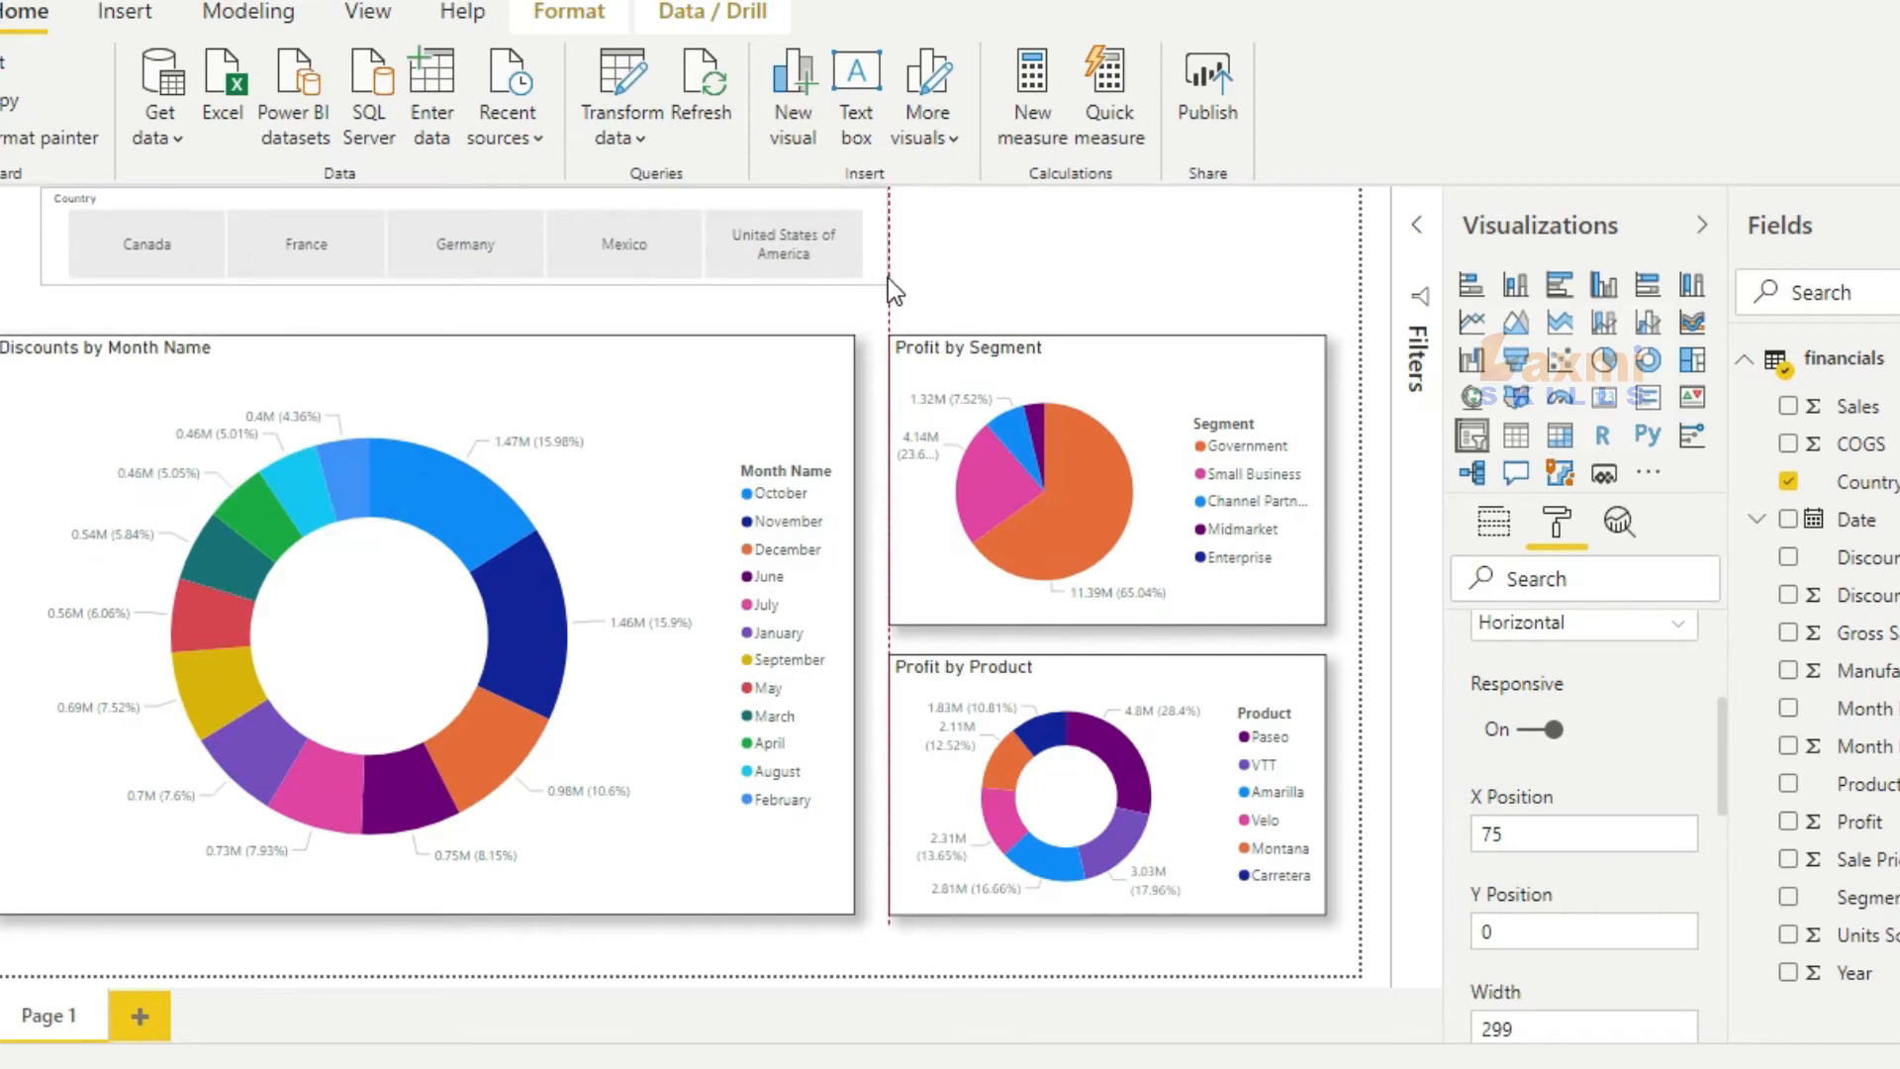
{"action": "left_click_drag", "start_coordinate": [653, 205], "coordinate": [603, 223]}
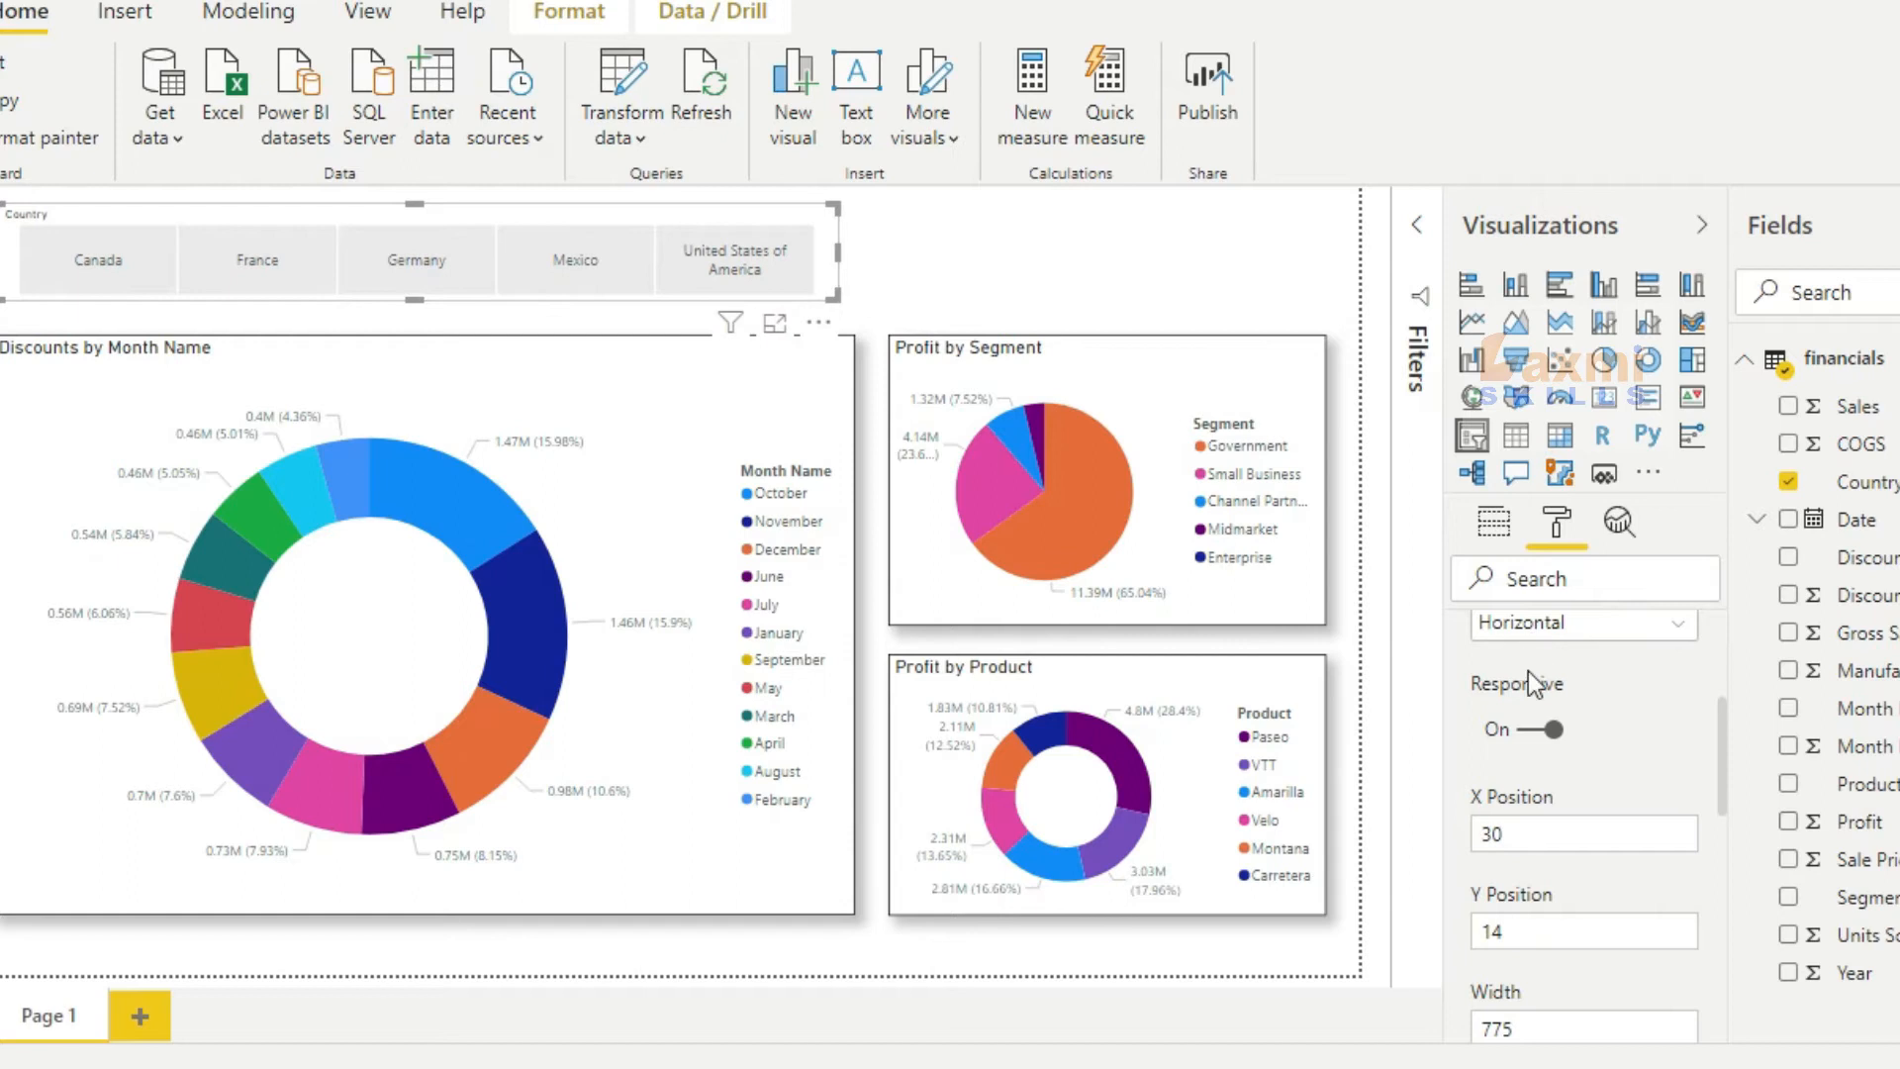
Set the Country slicer's item background to the dark blue Theme color 1, 25% darker, and the item font color to white
{"action": "scroll", "coordinate": [1530, 682], "scroll_direction": "down", "scroll_amount": 10}
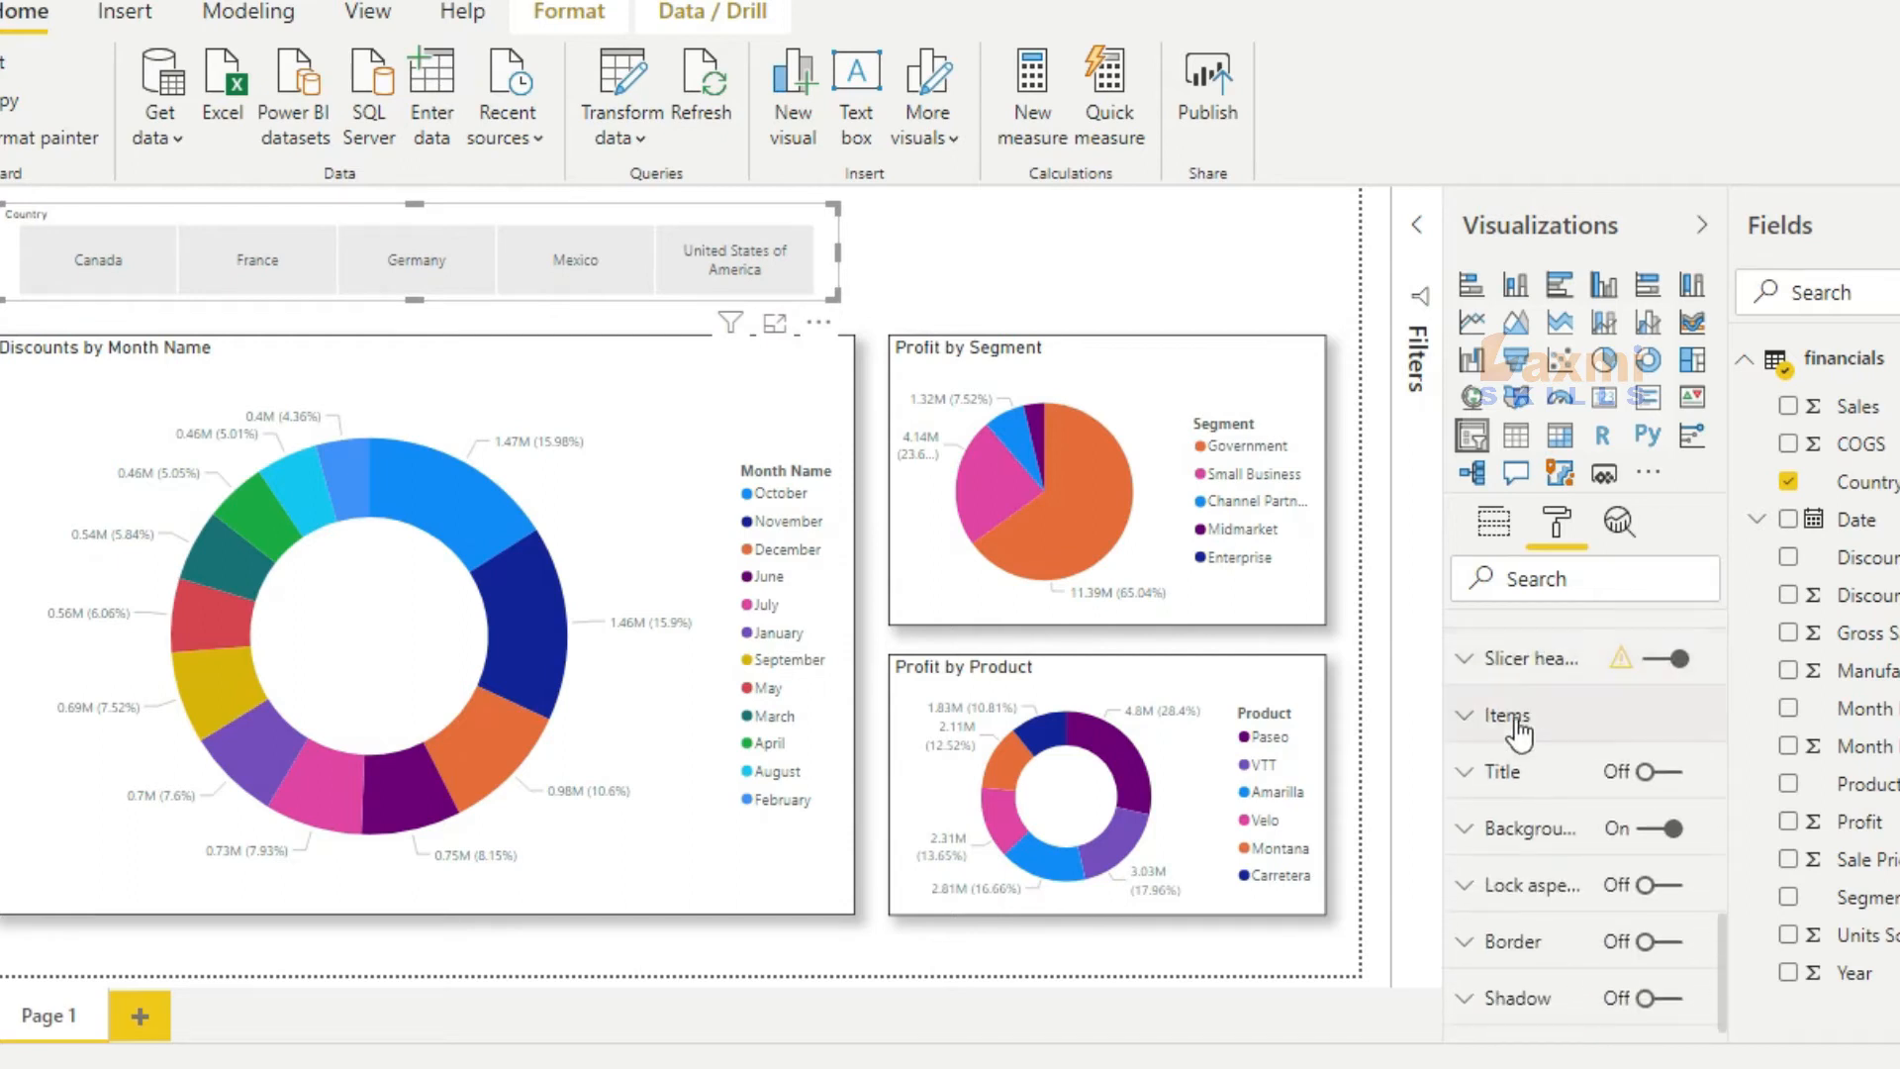
{"action": "left_click", "coordinate": [1510, 717]}
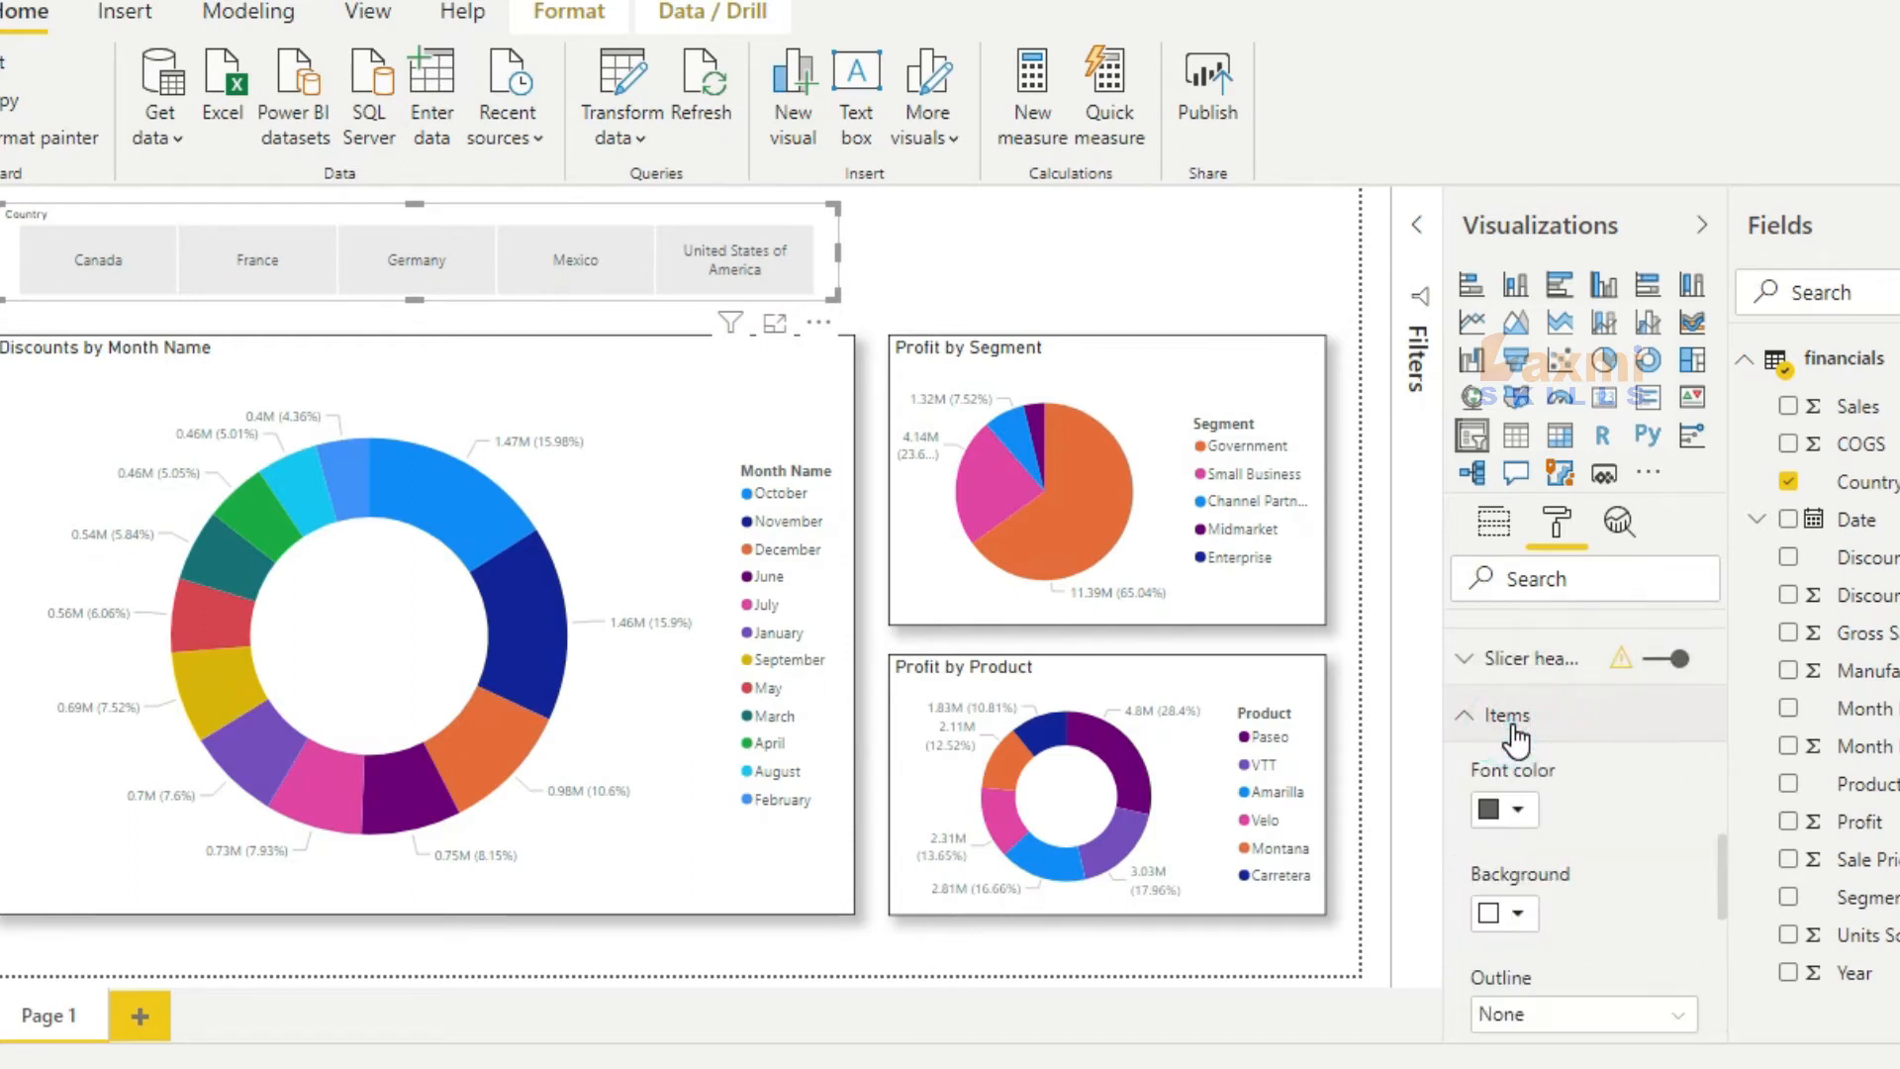
{"action": "left_click", "coordinate": [1516, 762]}
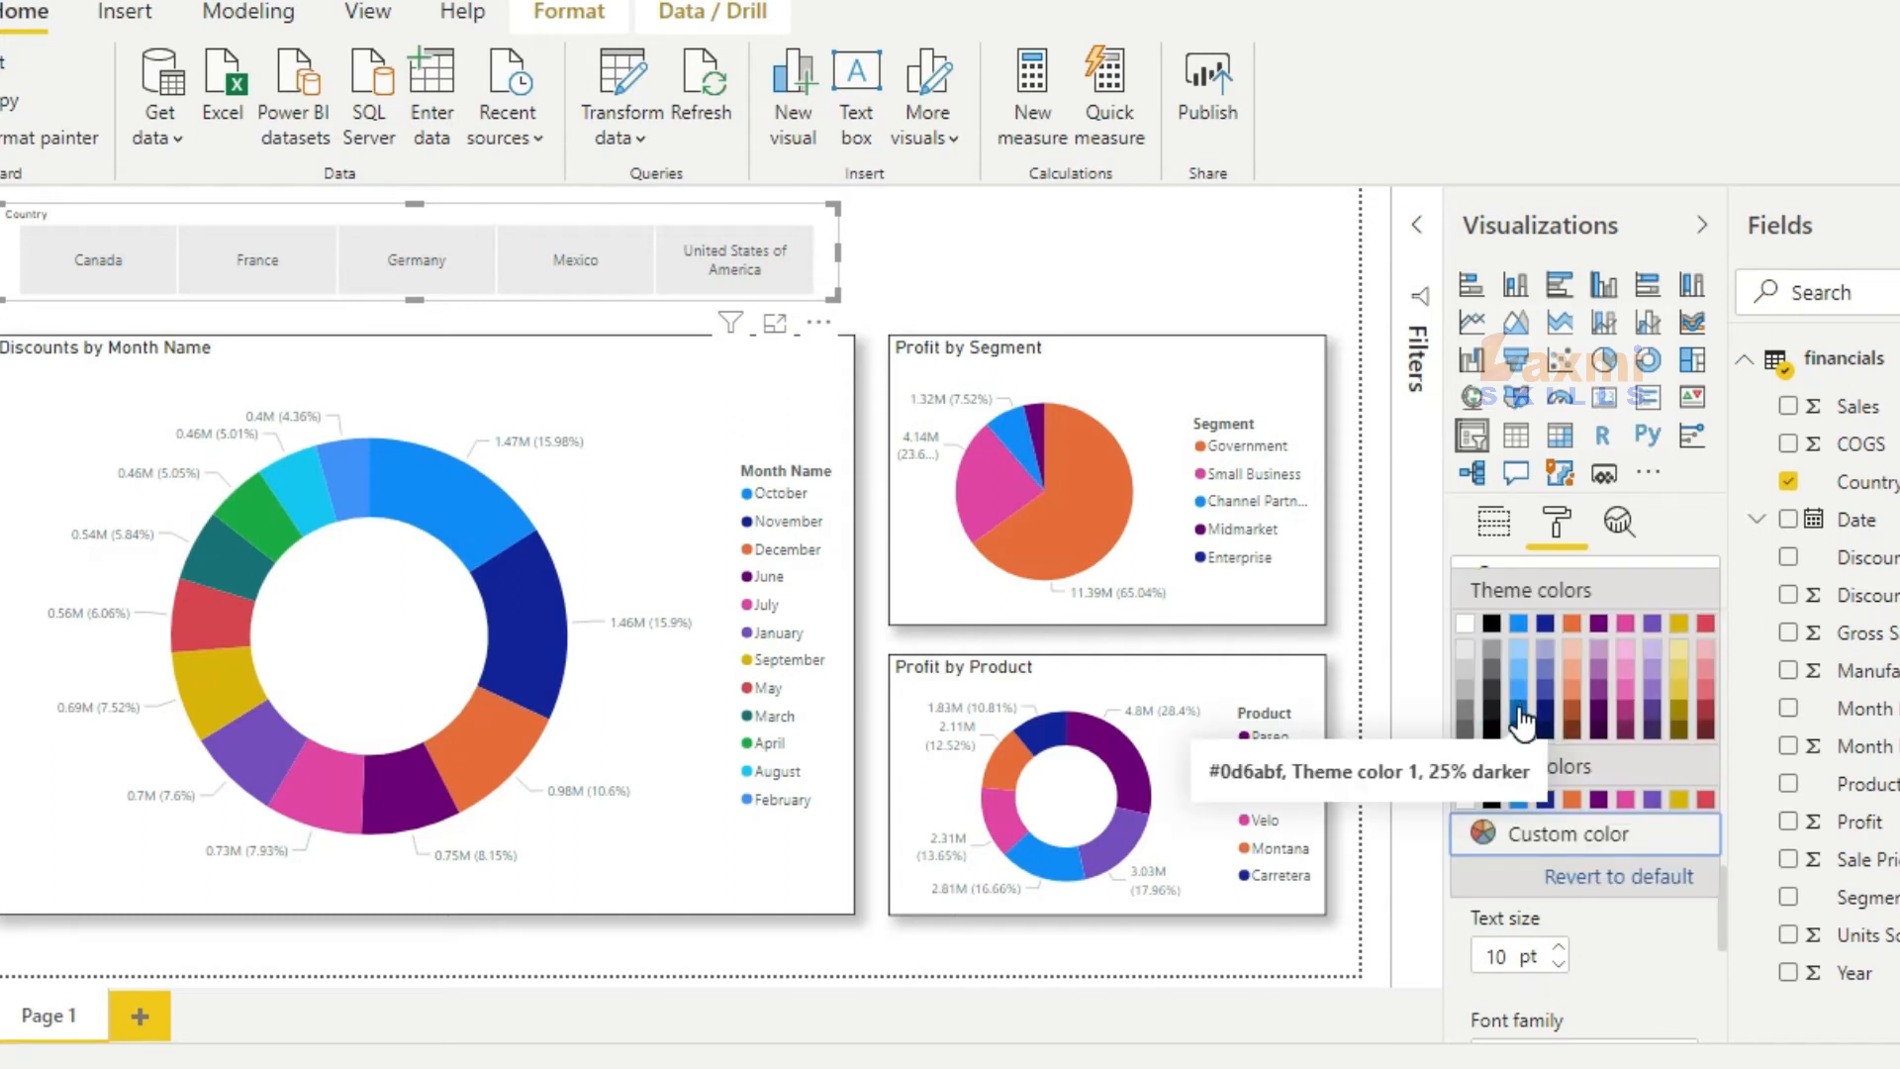
{"action": "left_click", "coordinate": [1519, 720]}
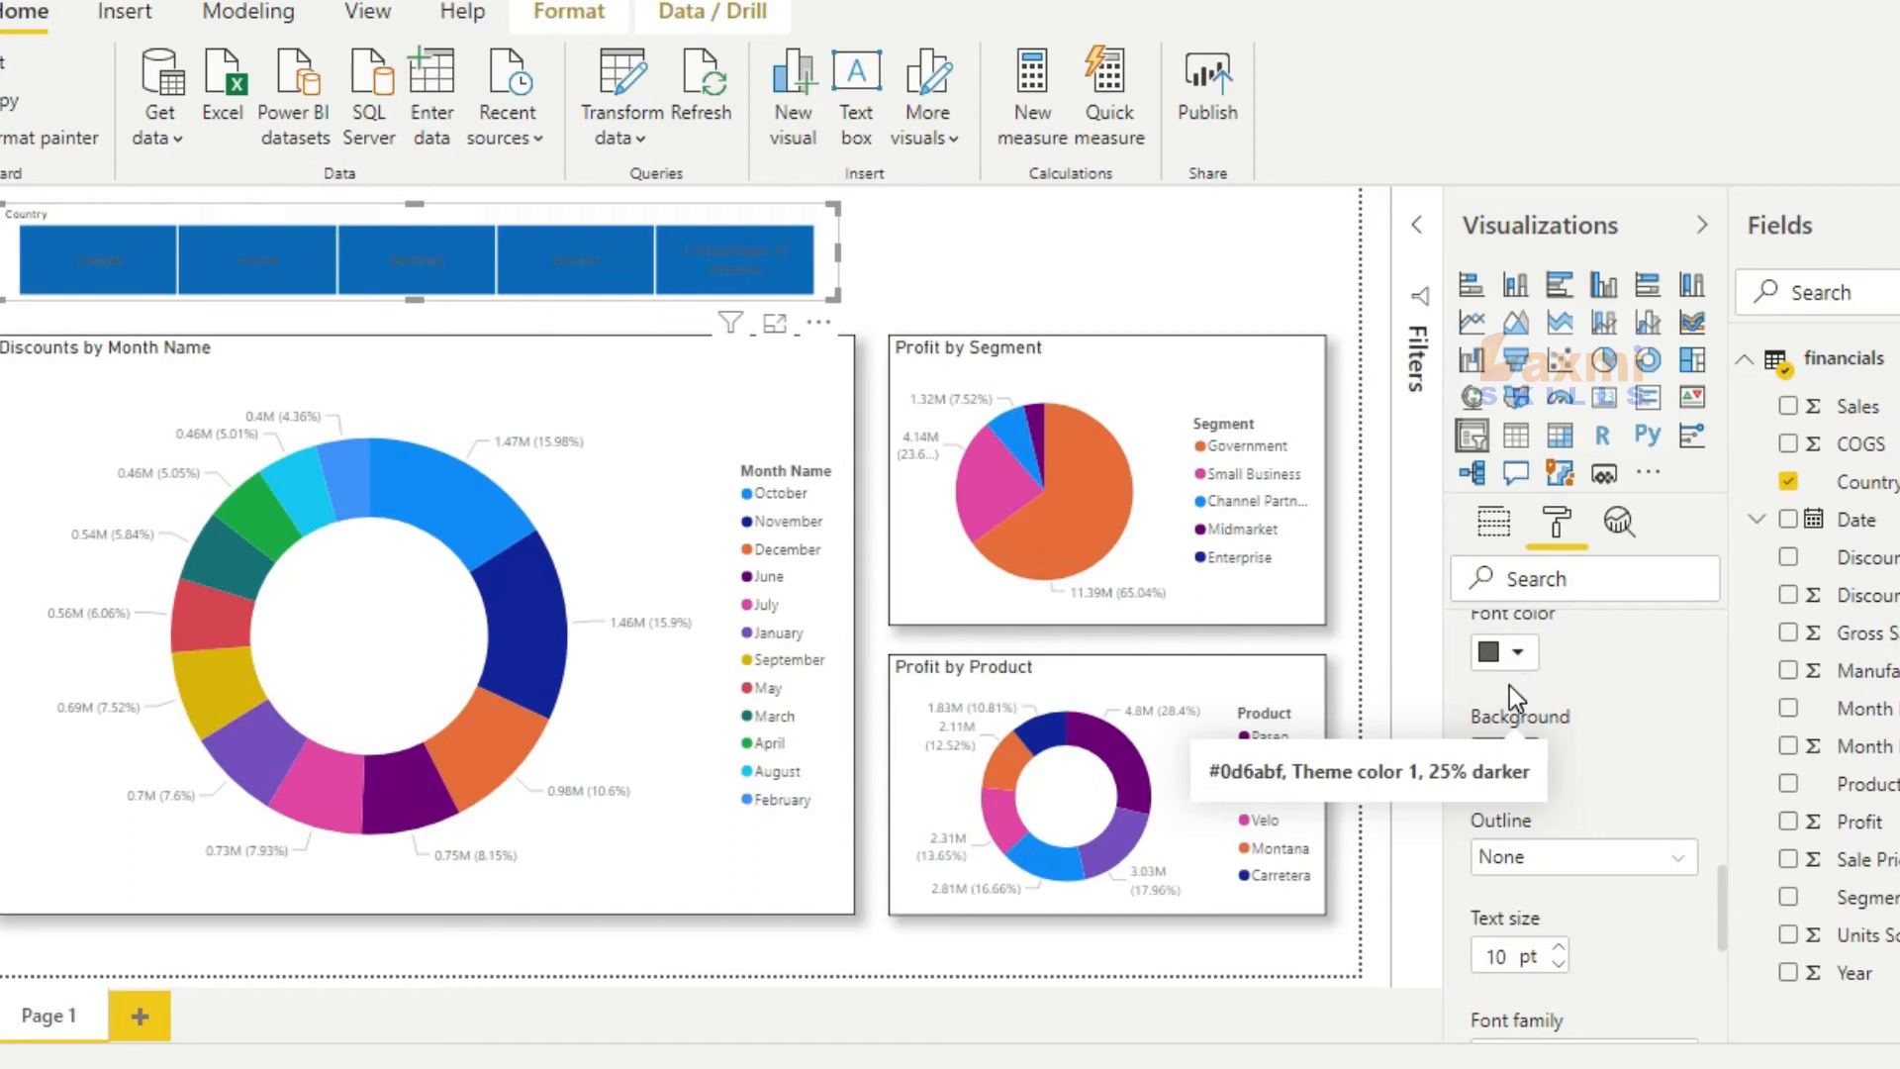
{"action": "left_click", "coordinate": [1513, 656]}
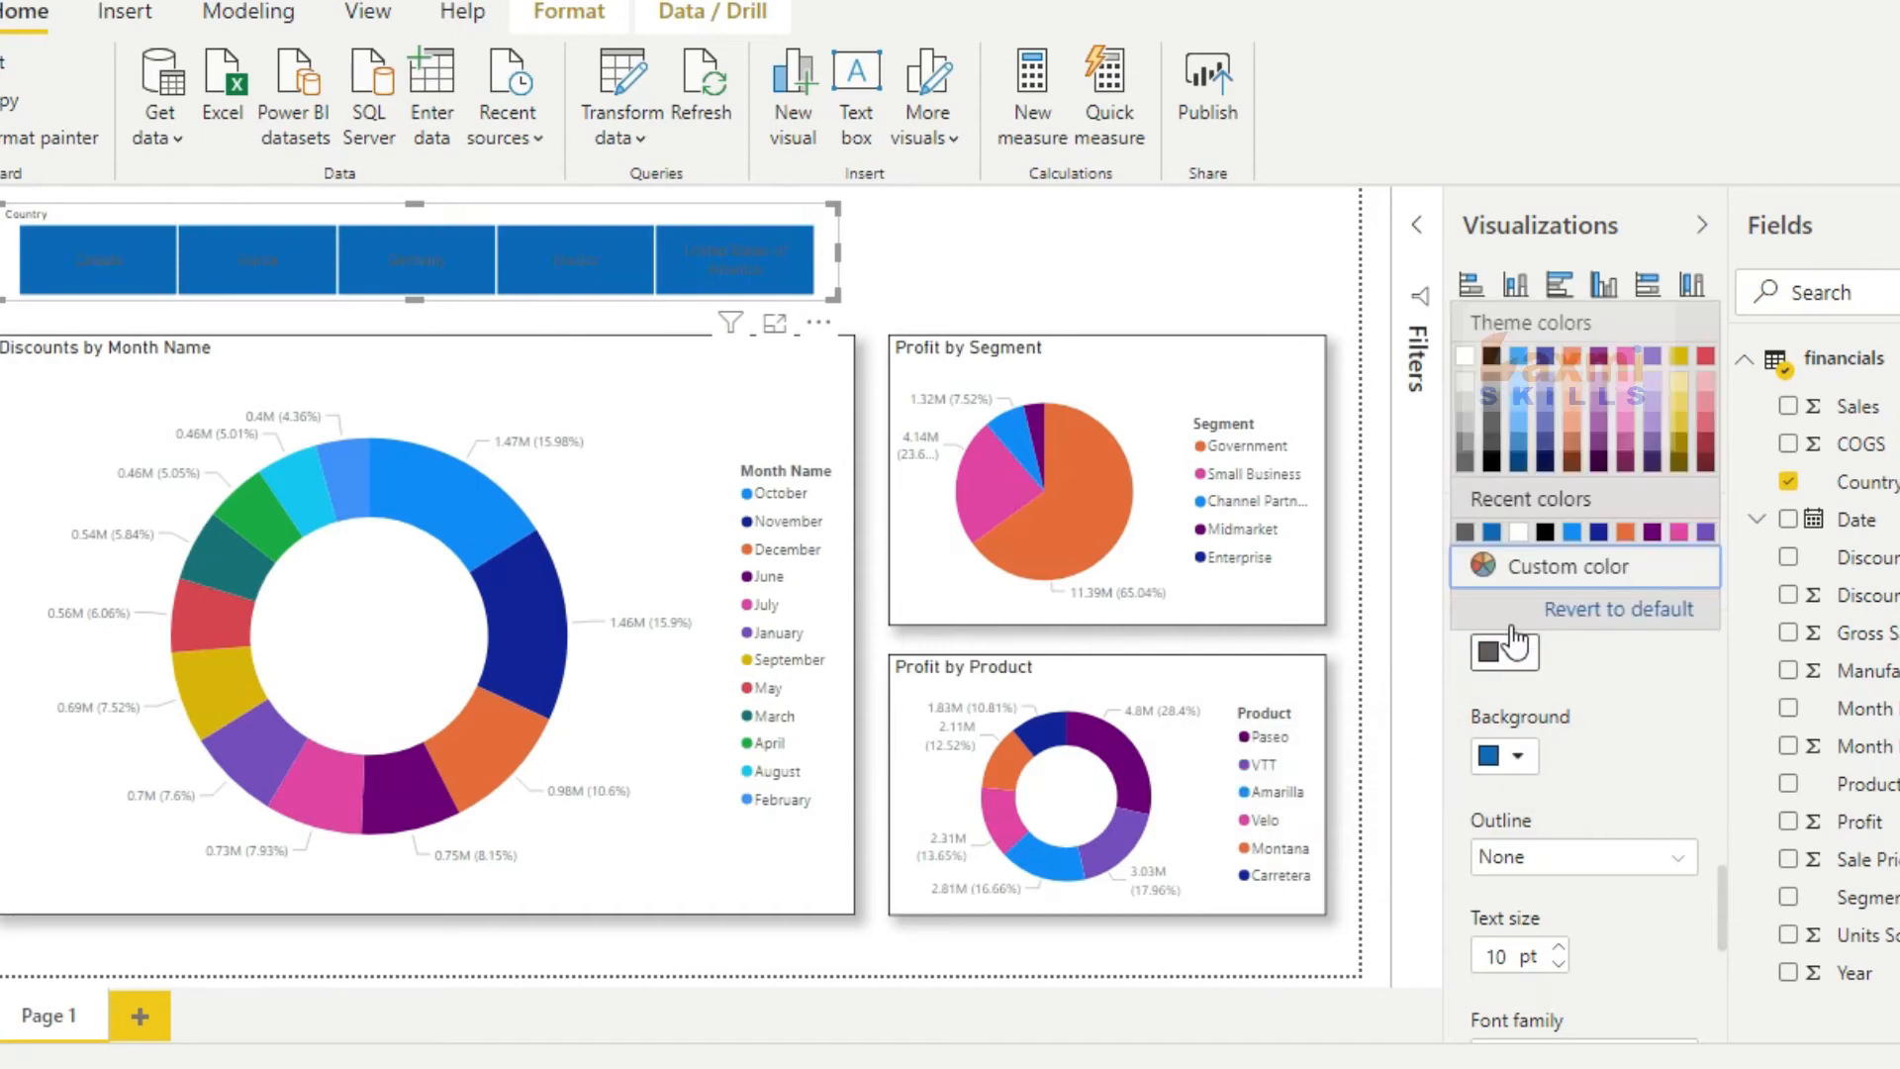
{"action": "left_click", "coordinate": [1465, 359]}
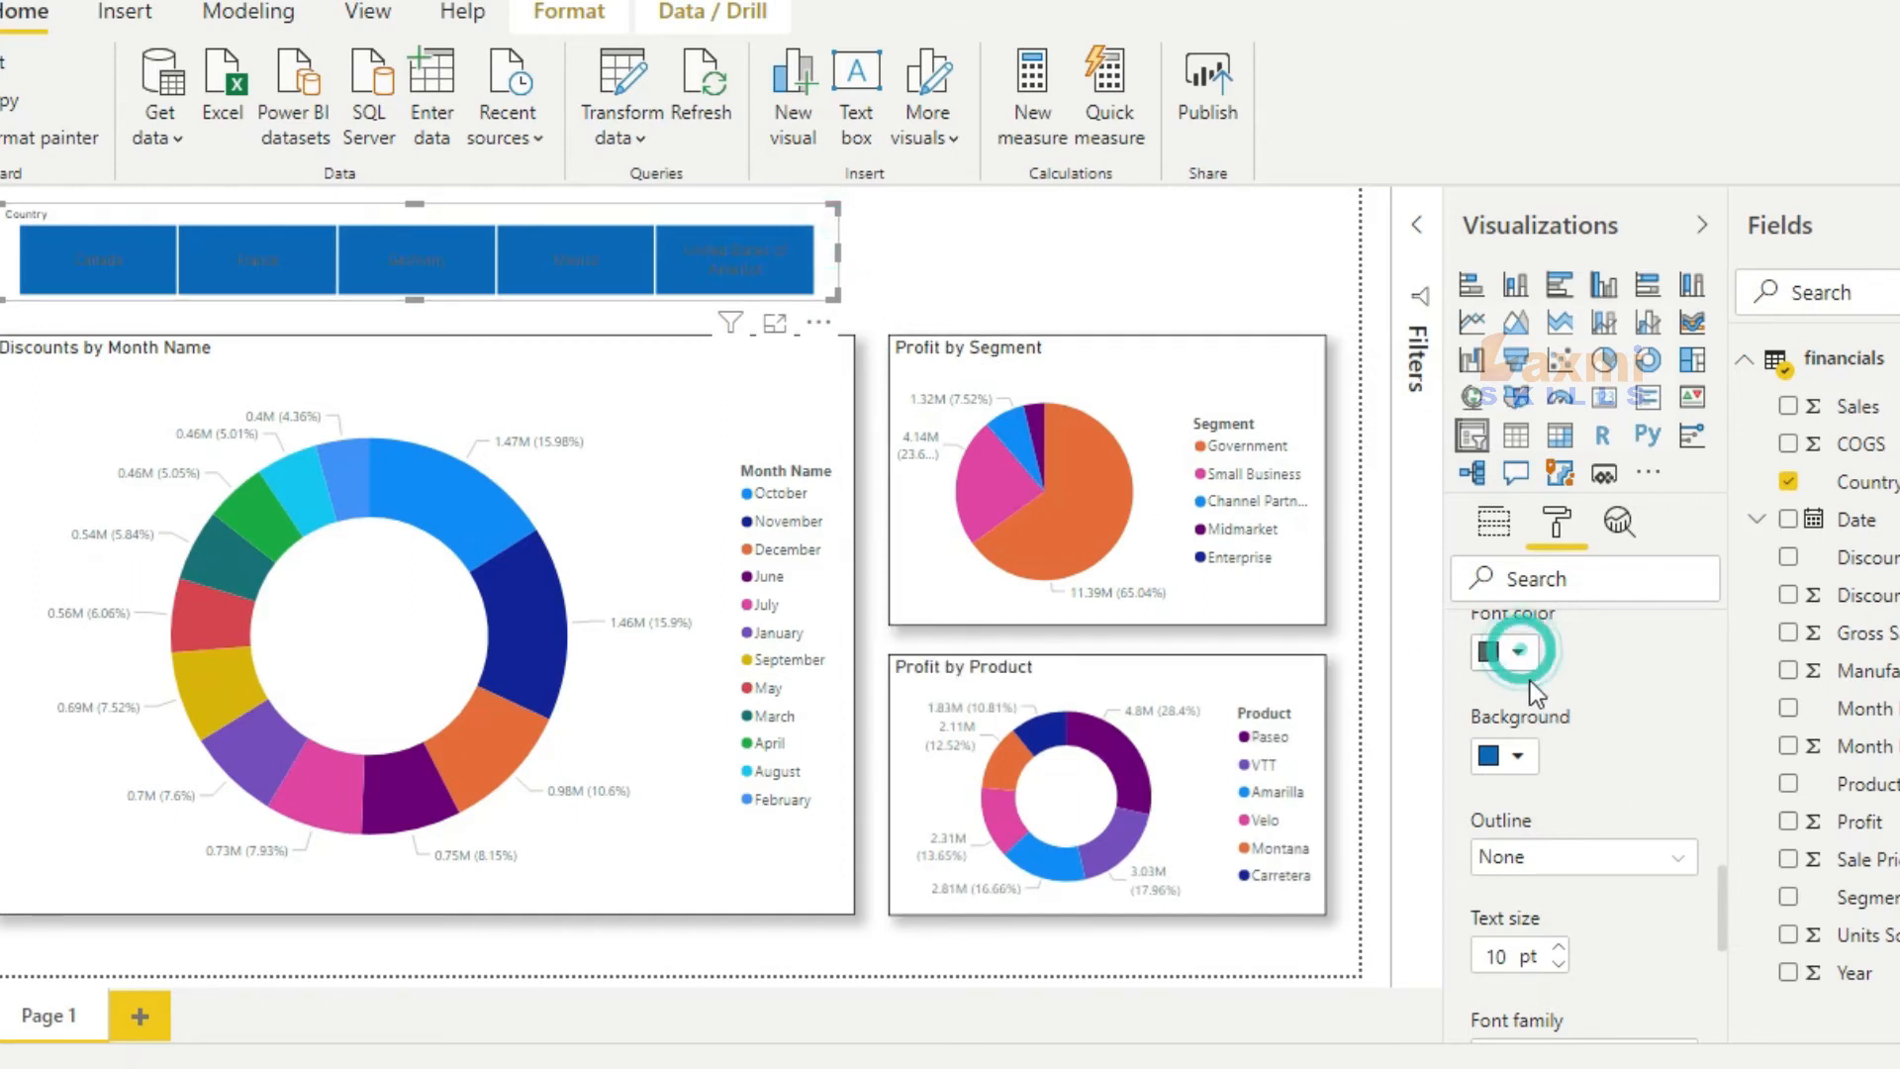
{"action": "left_click", "coordinate": [1519, 651]}
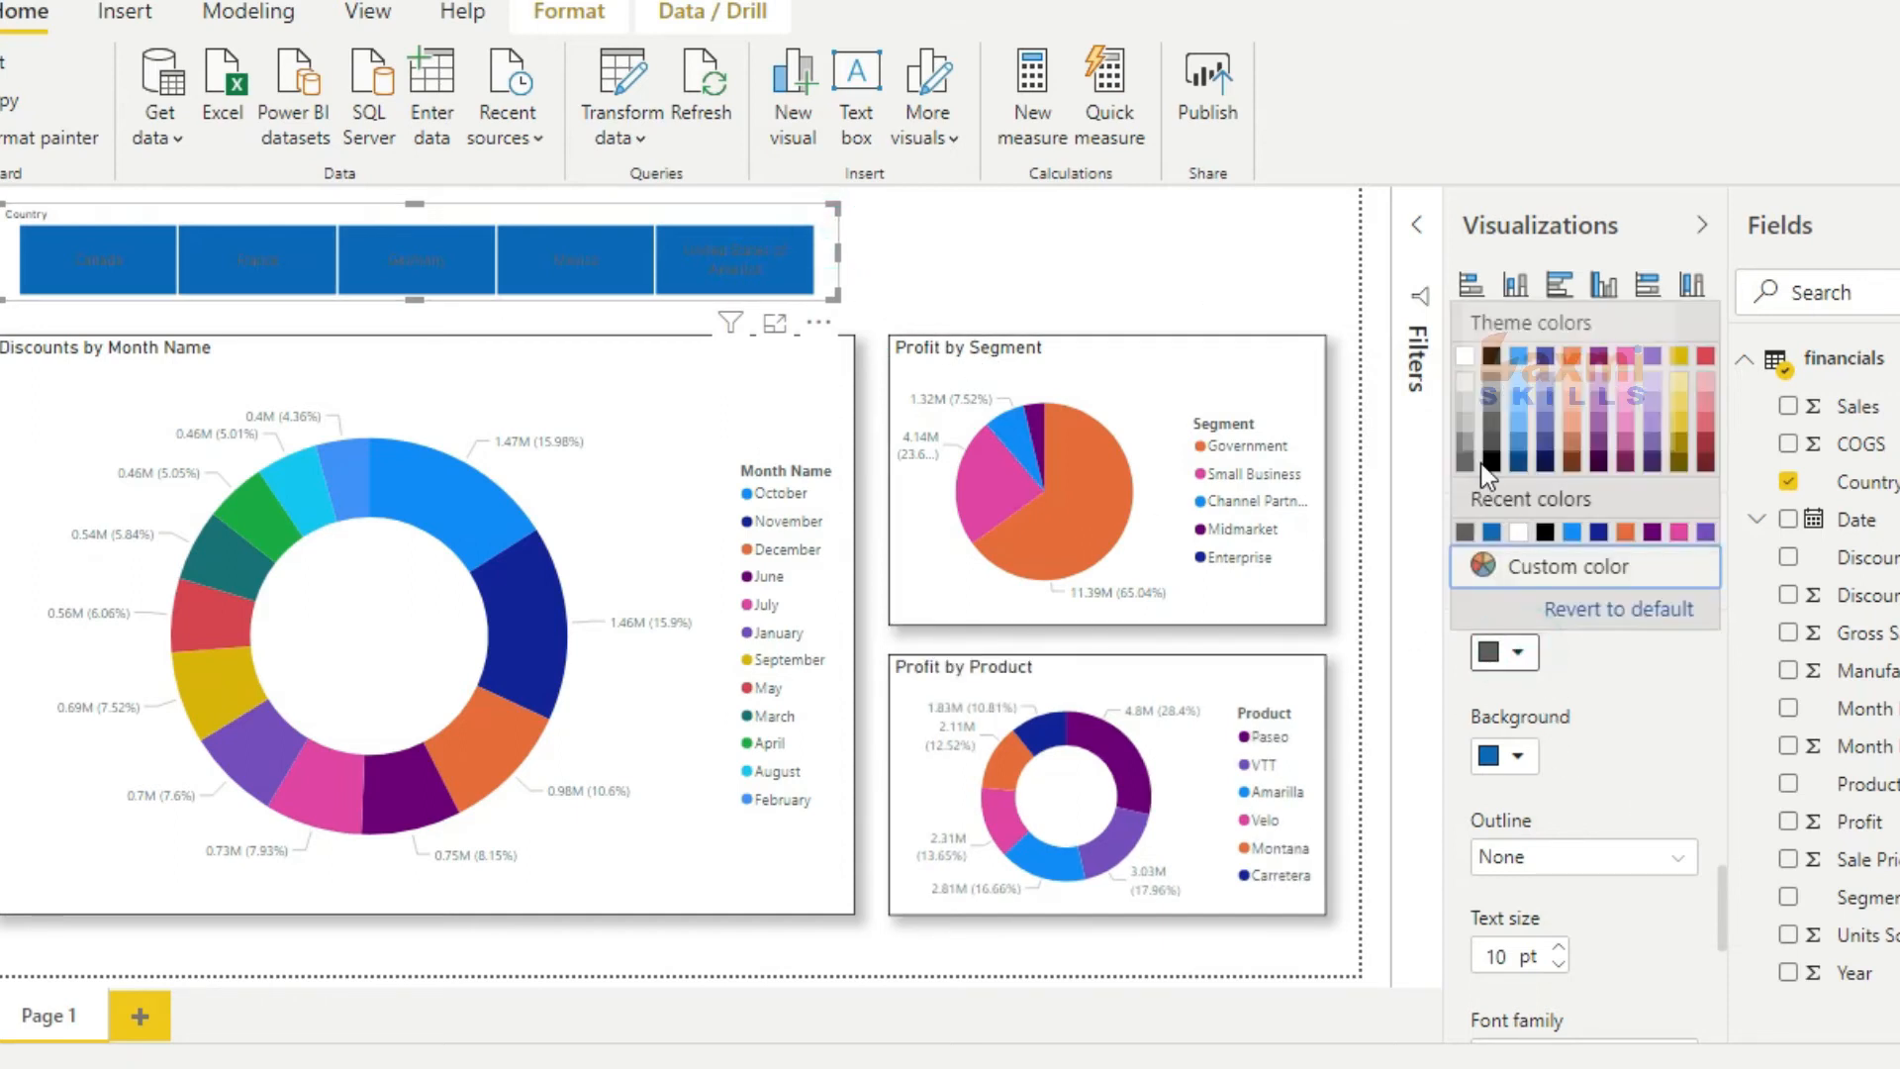
{"action": "left_click", "coordinate": [1466, 358]}
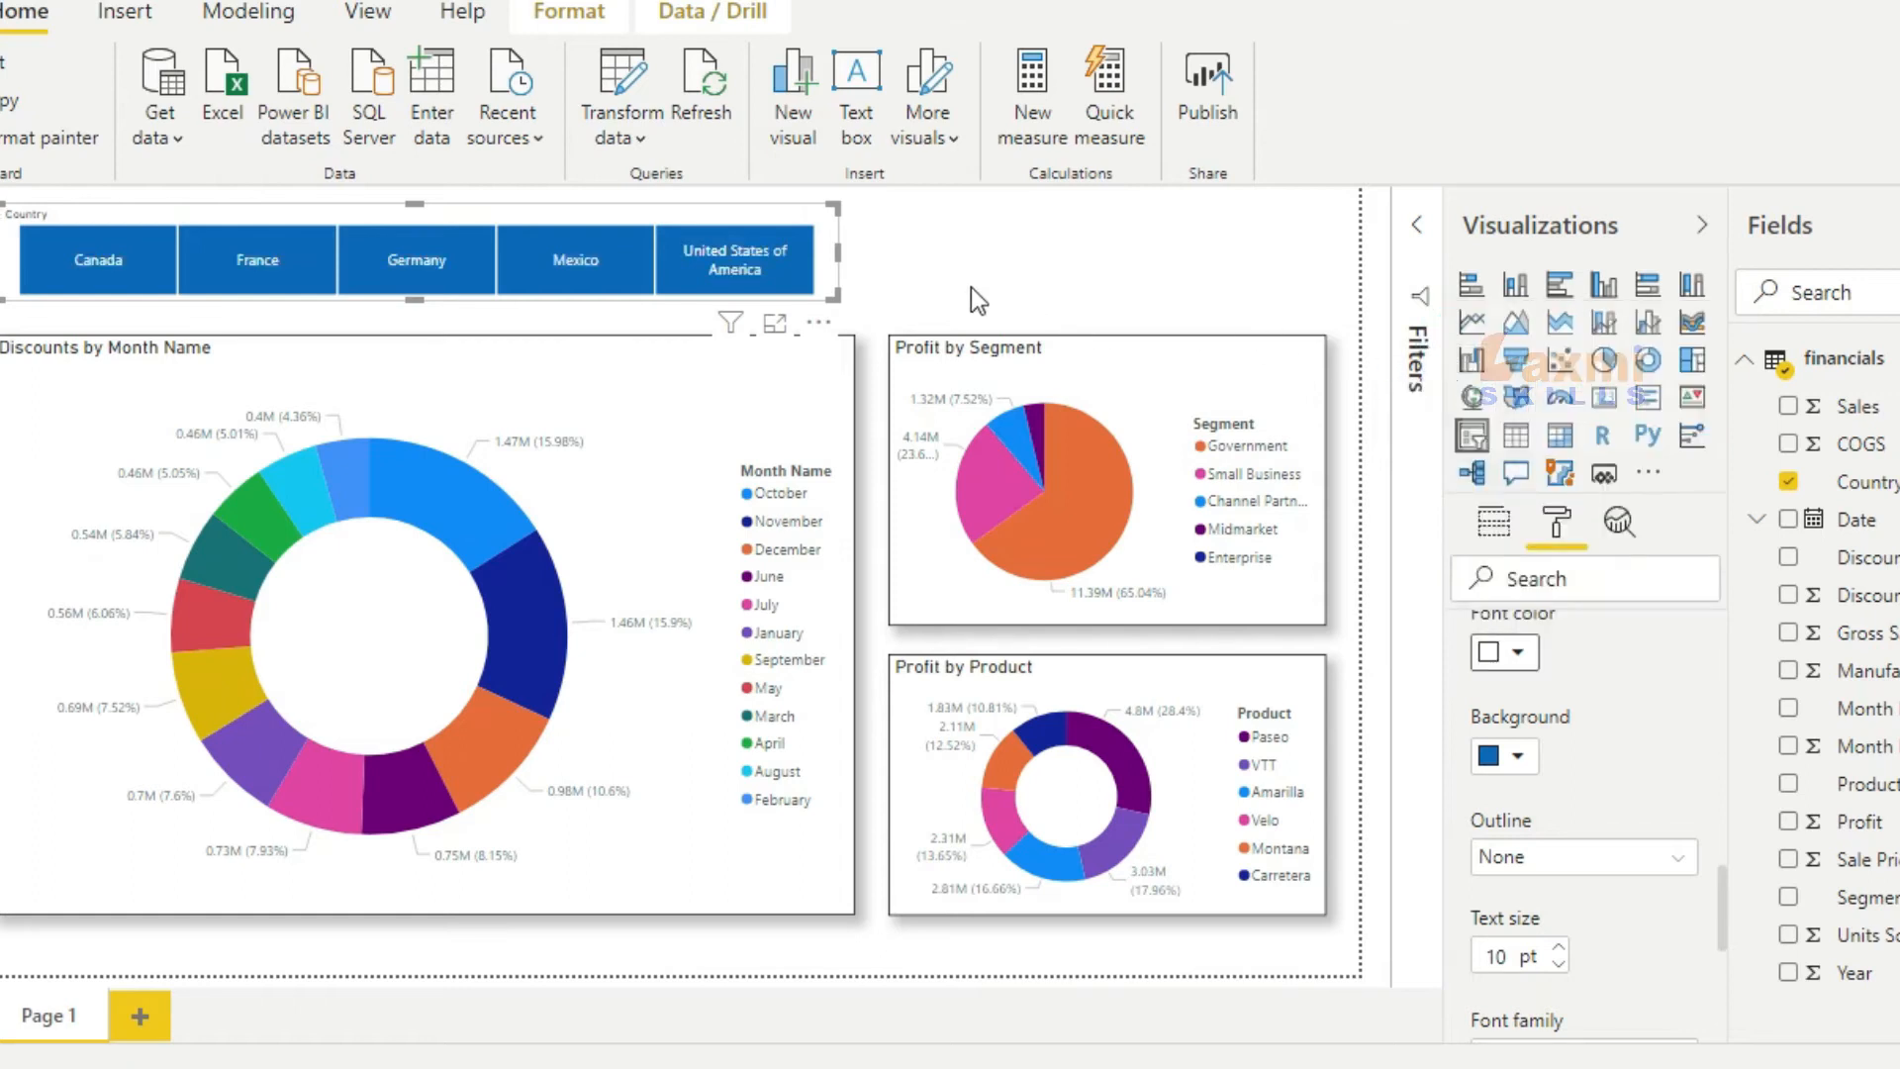
Widen the Country slicer so that it extends past the discounts donut to above the Profit by Segment pie
{"action": "left_click", "coordinate": [837, 294]}
{"action": "left_click_drag", "start_coordinate": [976, 311], "coordinate": [1037, 296]}
{"action": "left_click", "coordinate": [1109, 284]}
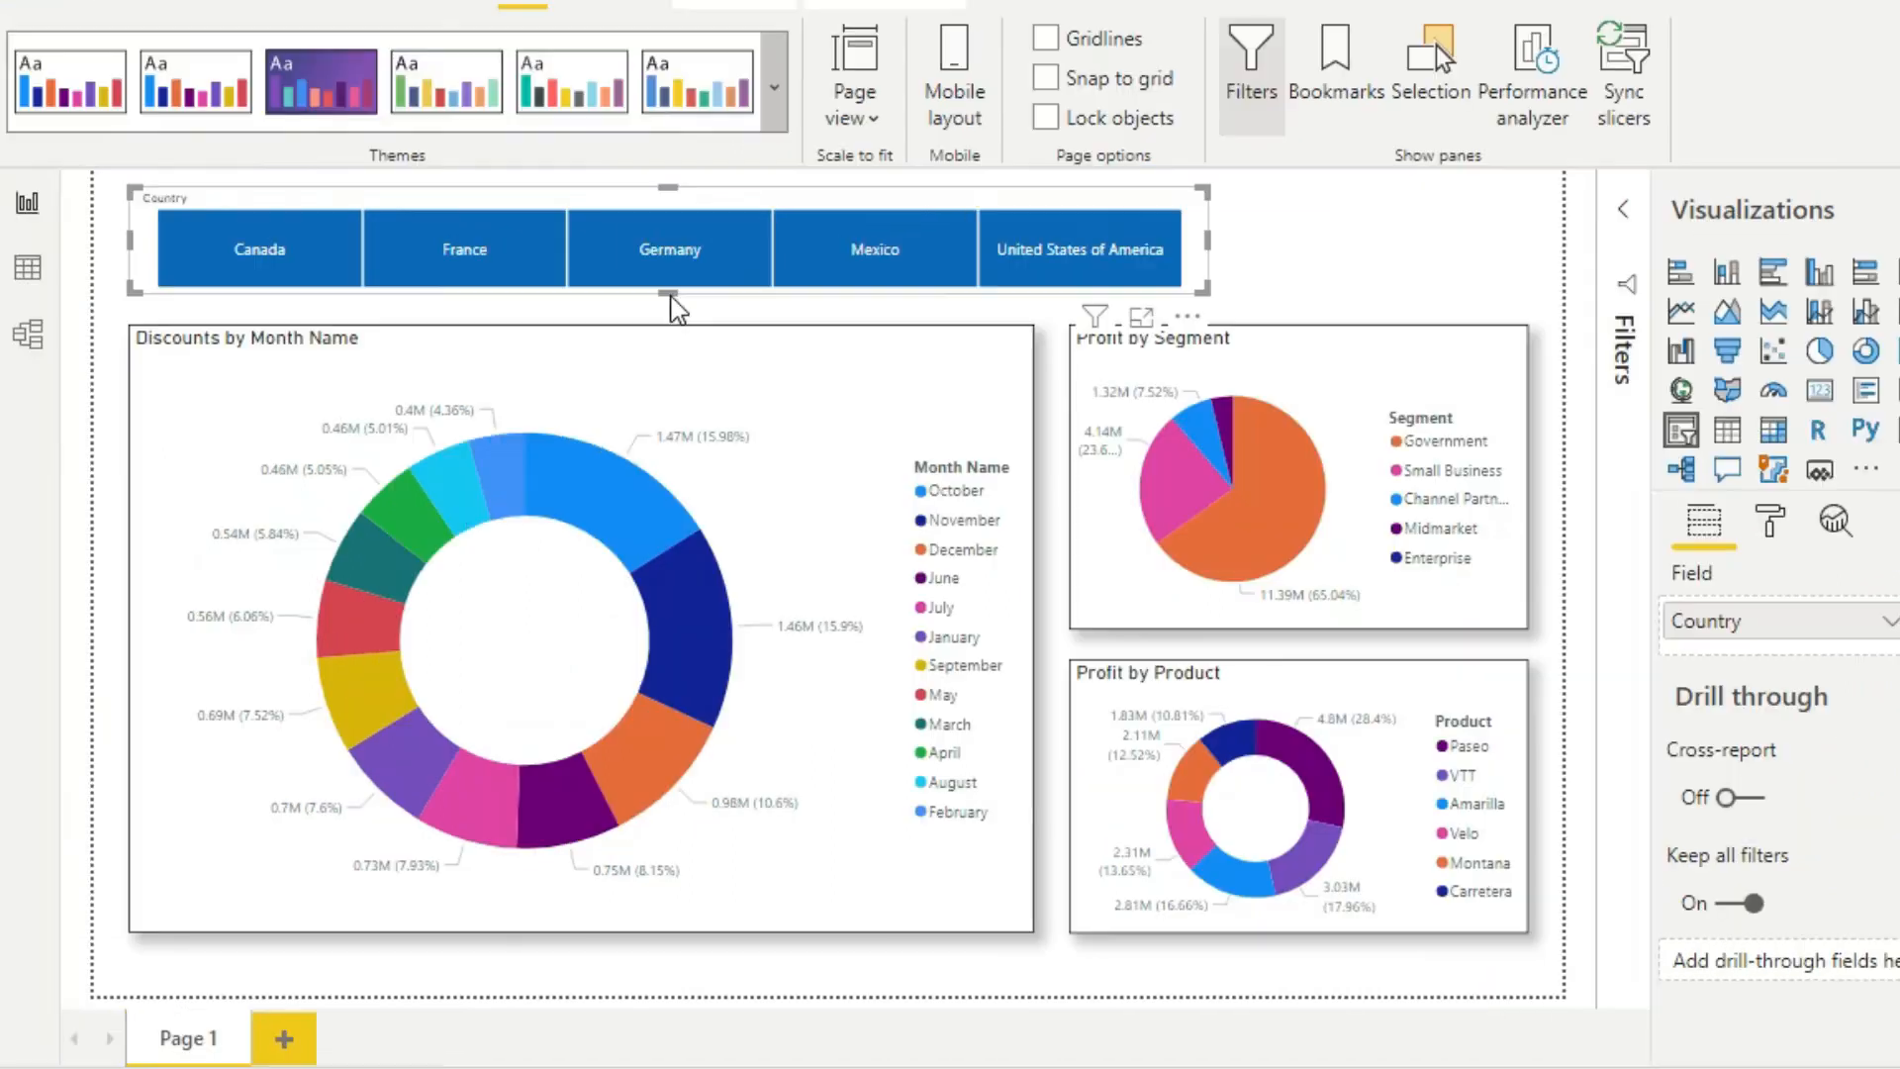
Apply the last built-in Power BI theme, with the orange, dark teal and gold palette, to the report
{"action": "left_click", "coordinate": [774, 89]}
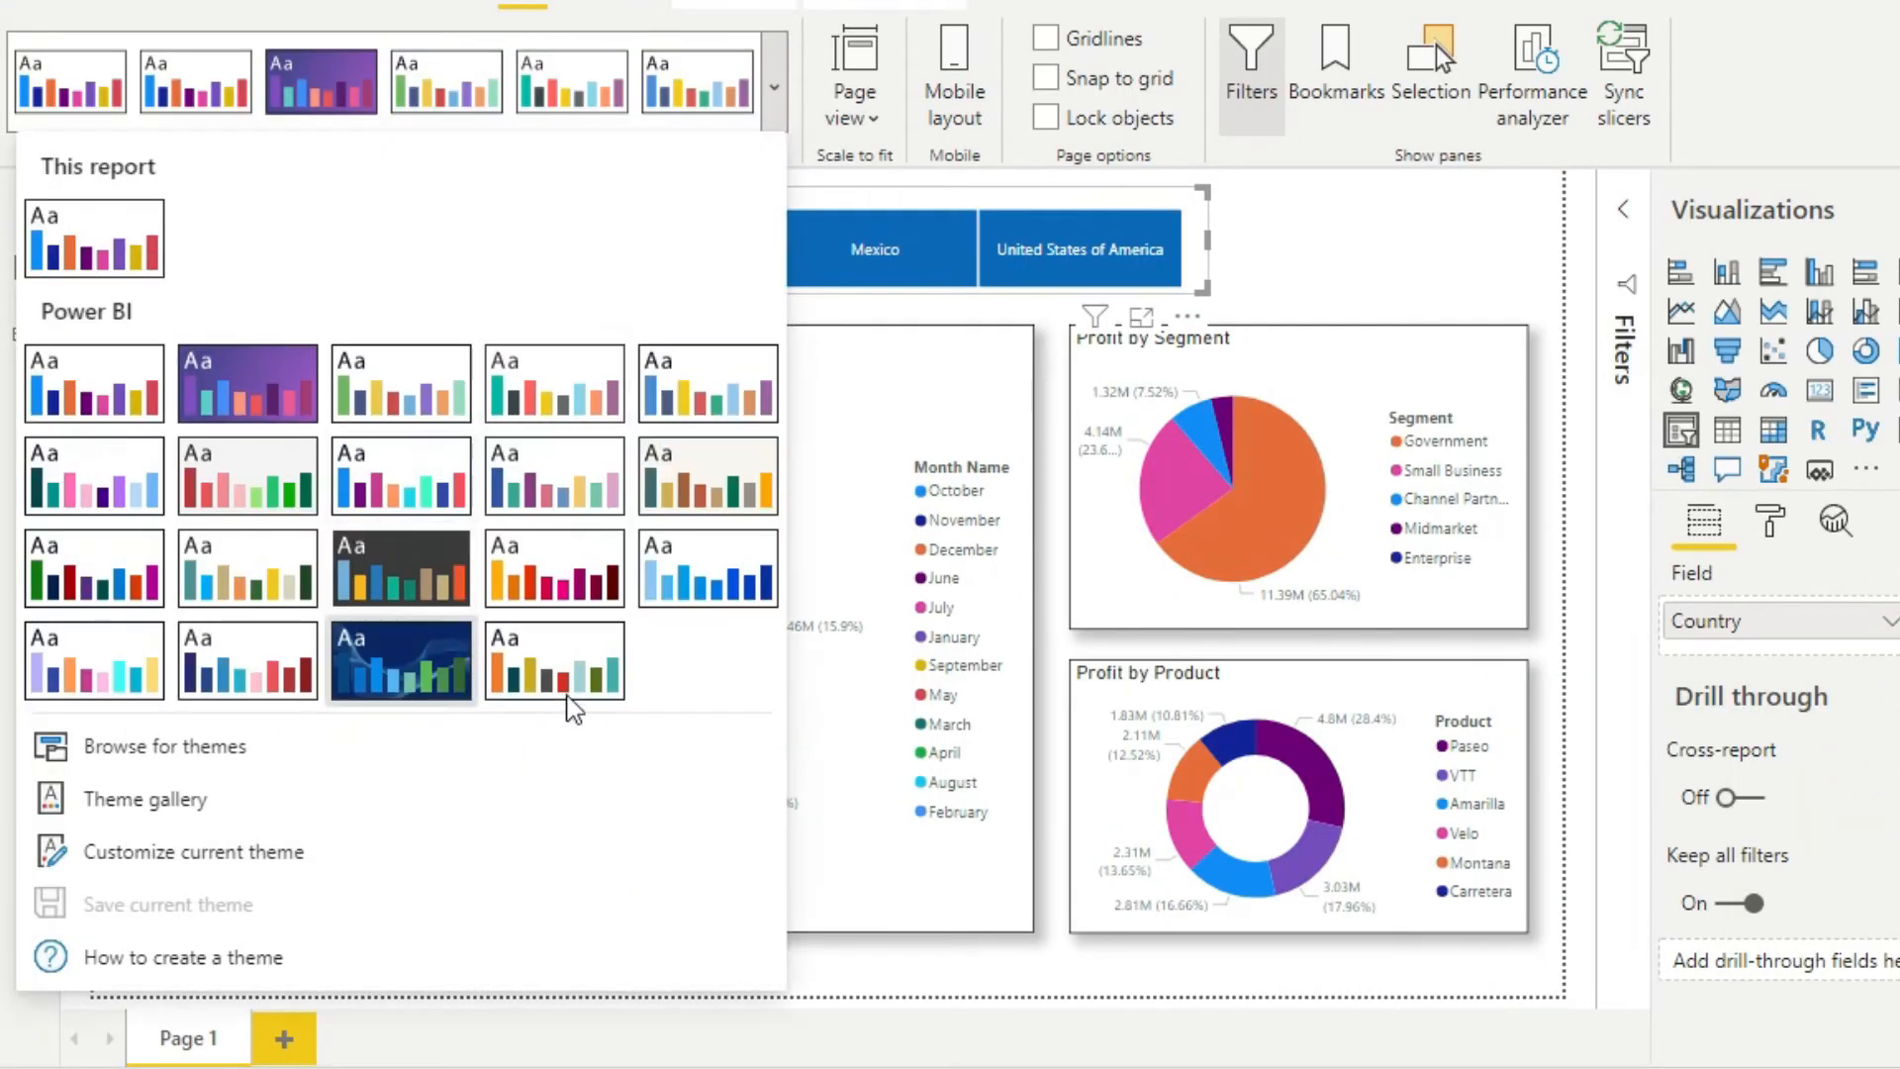
{"action": "left_click", "coordinate": [559, 681]}
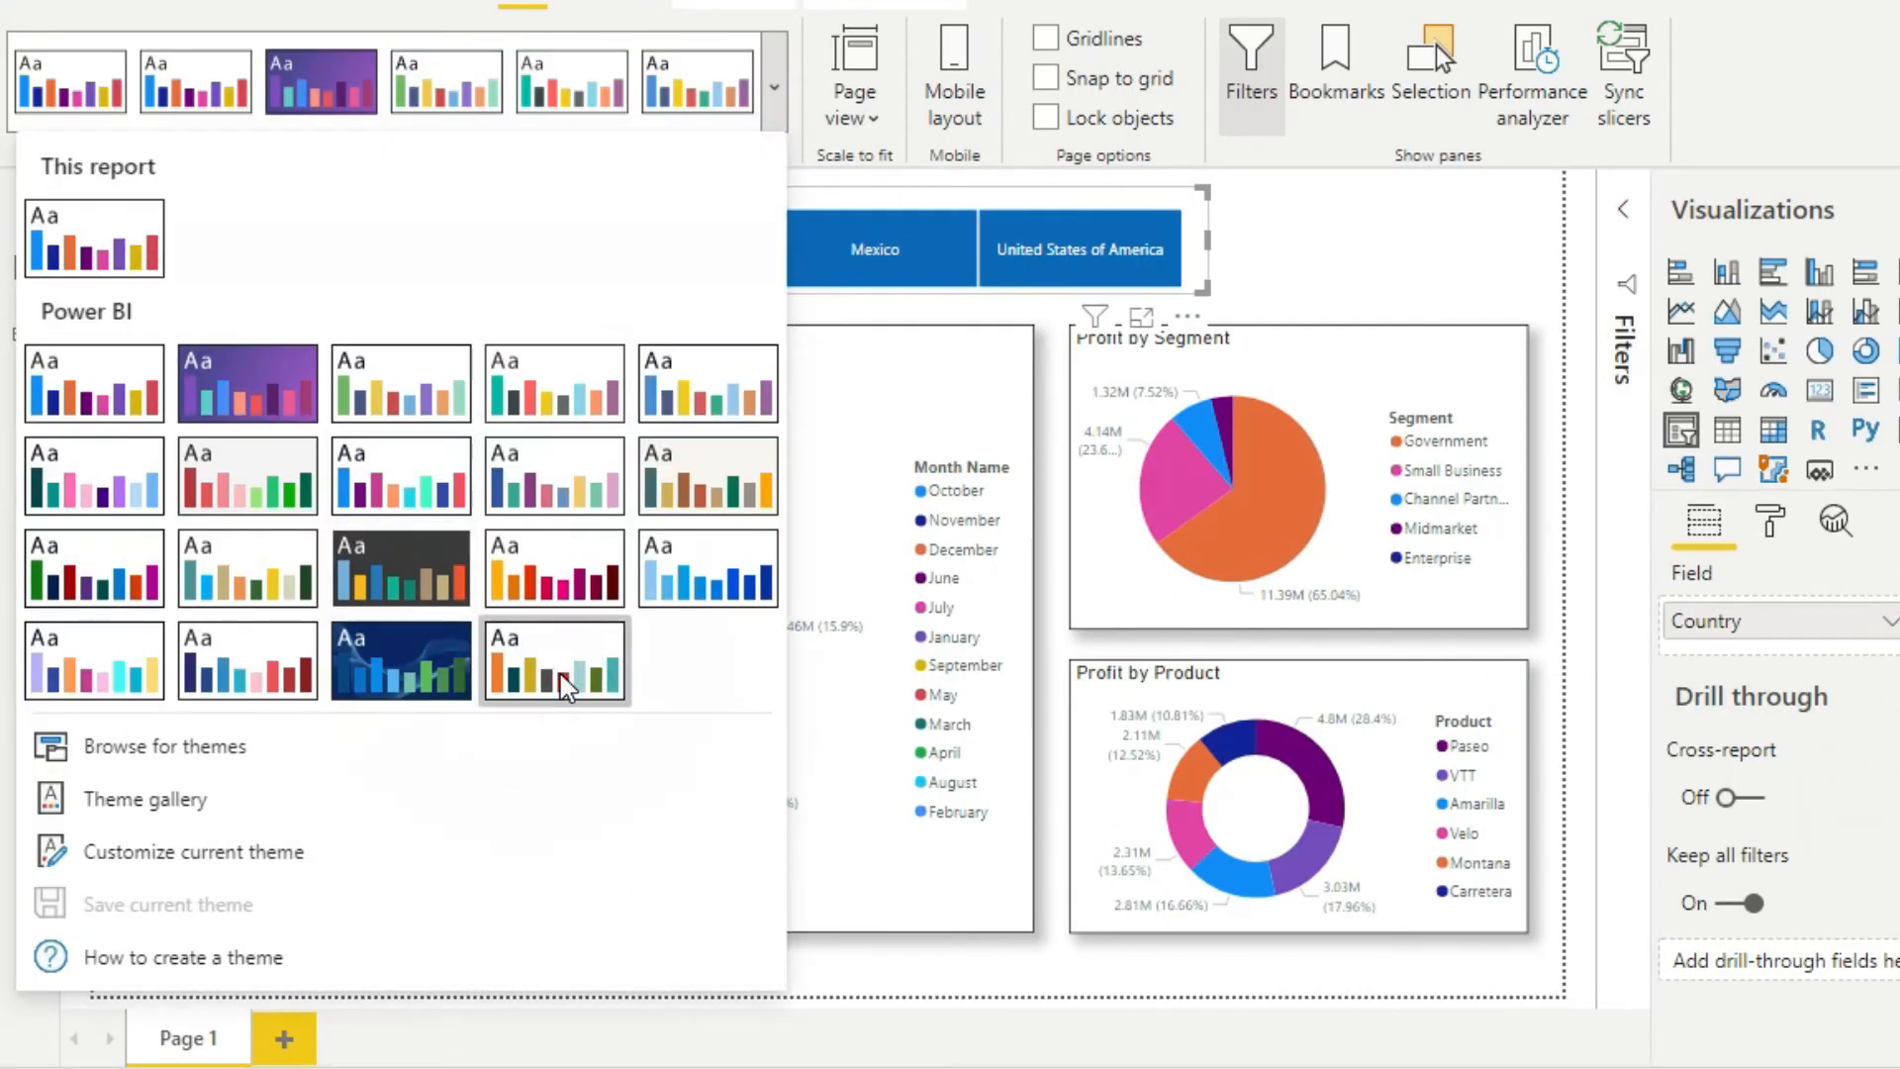
{"action": "left_click", "coordinate": [1287, 242]}
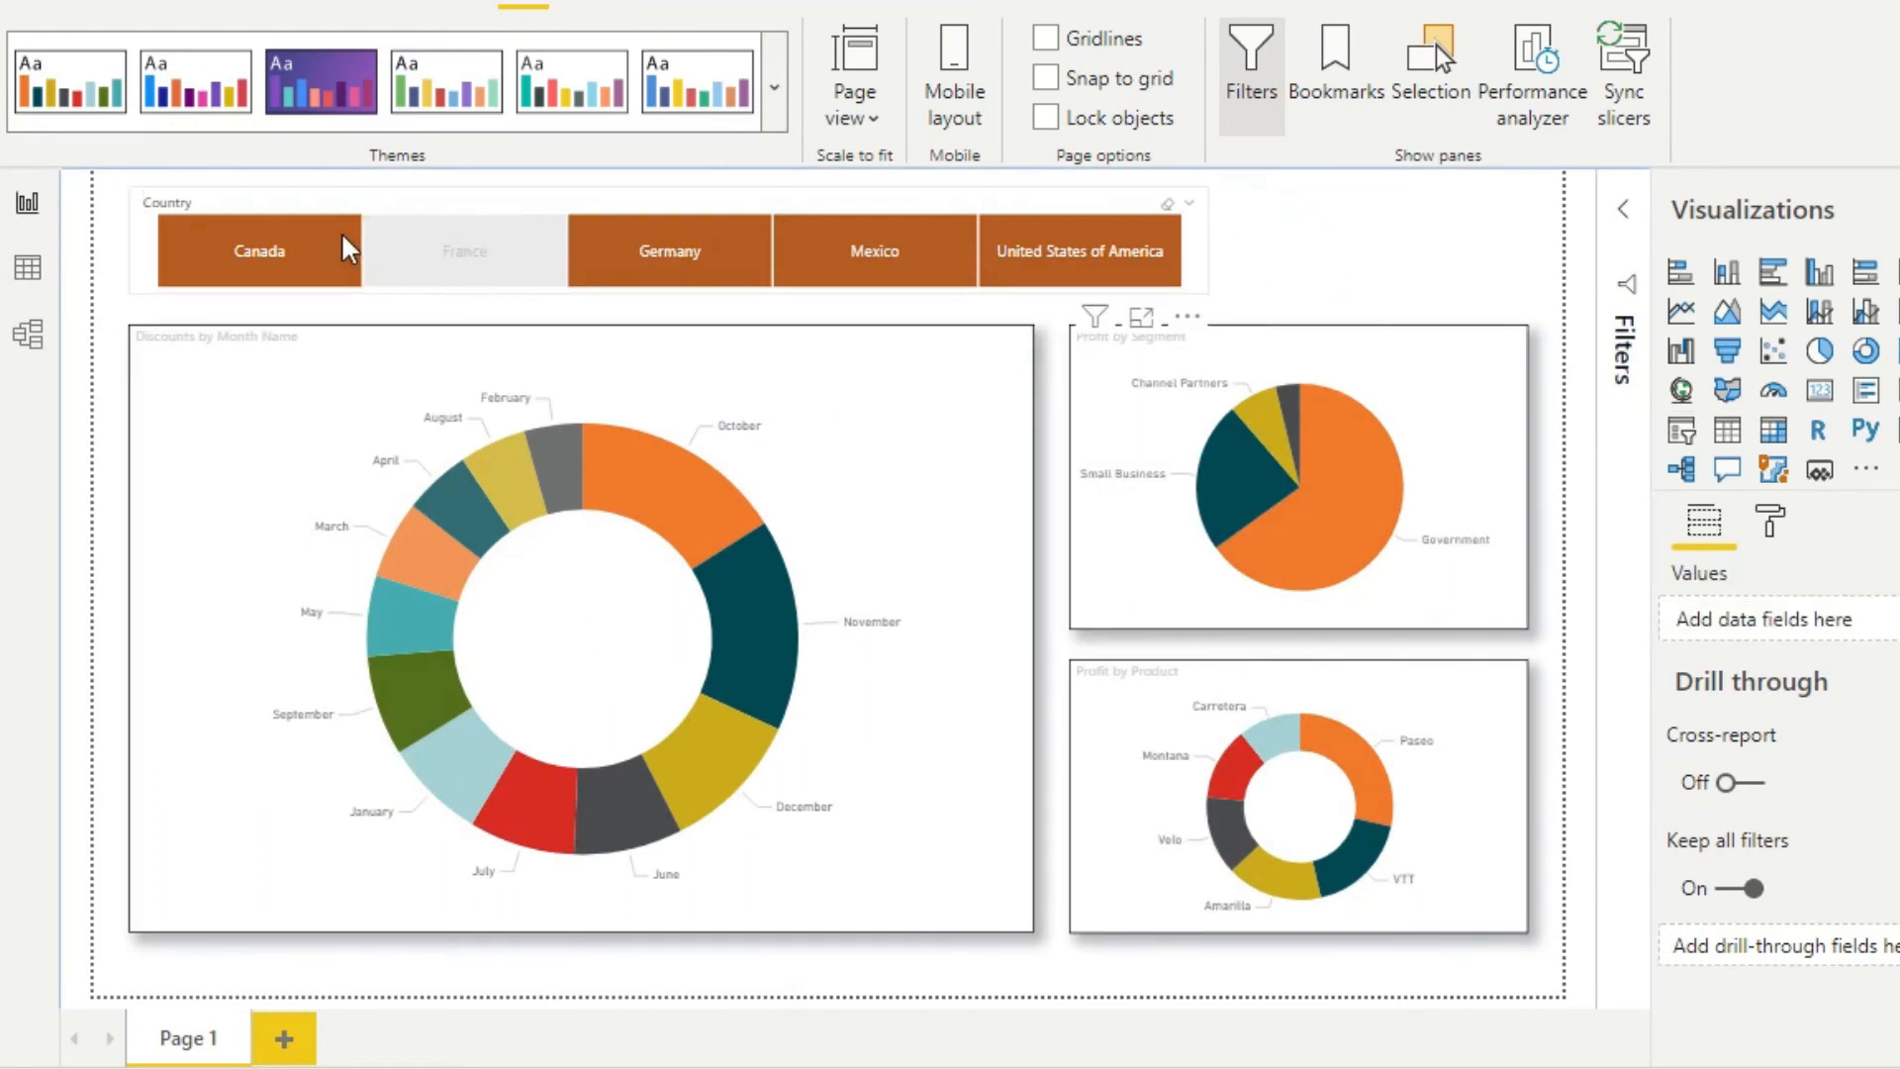
Test the Country slicer by filtering the charts by Canada and by France, and clear the selection
{"action": "left_click", "coordinate": [288, 254]}
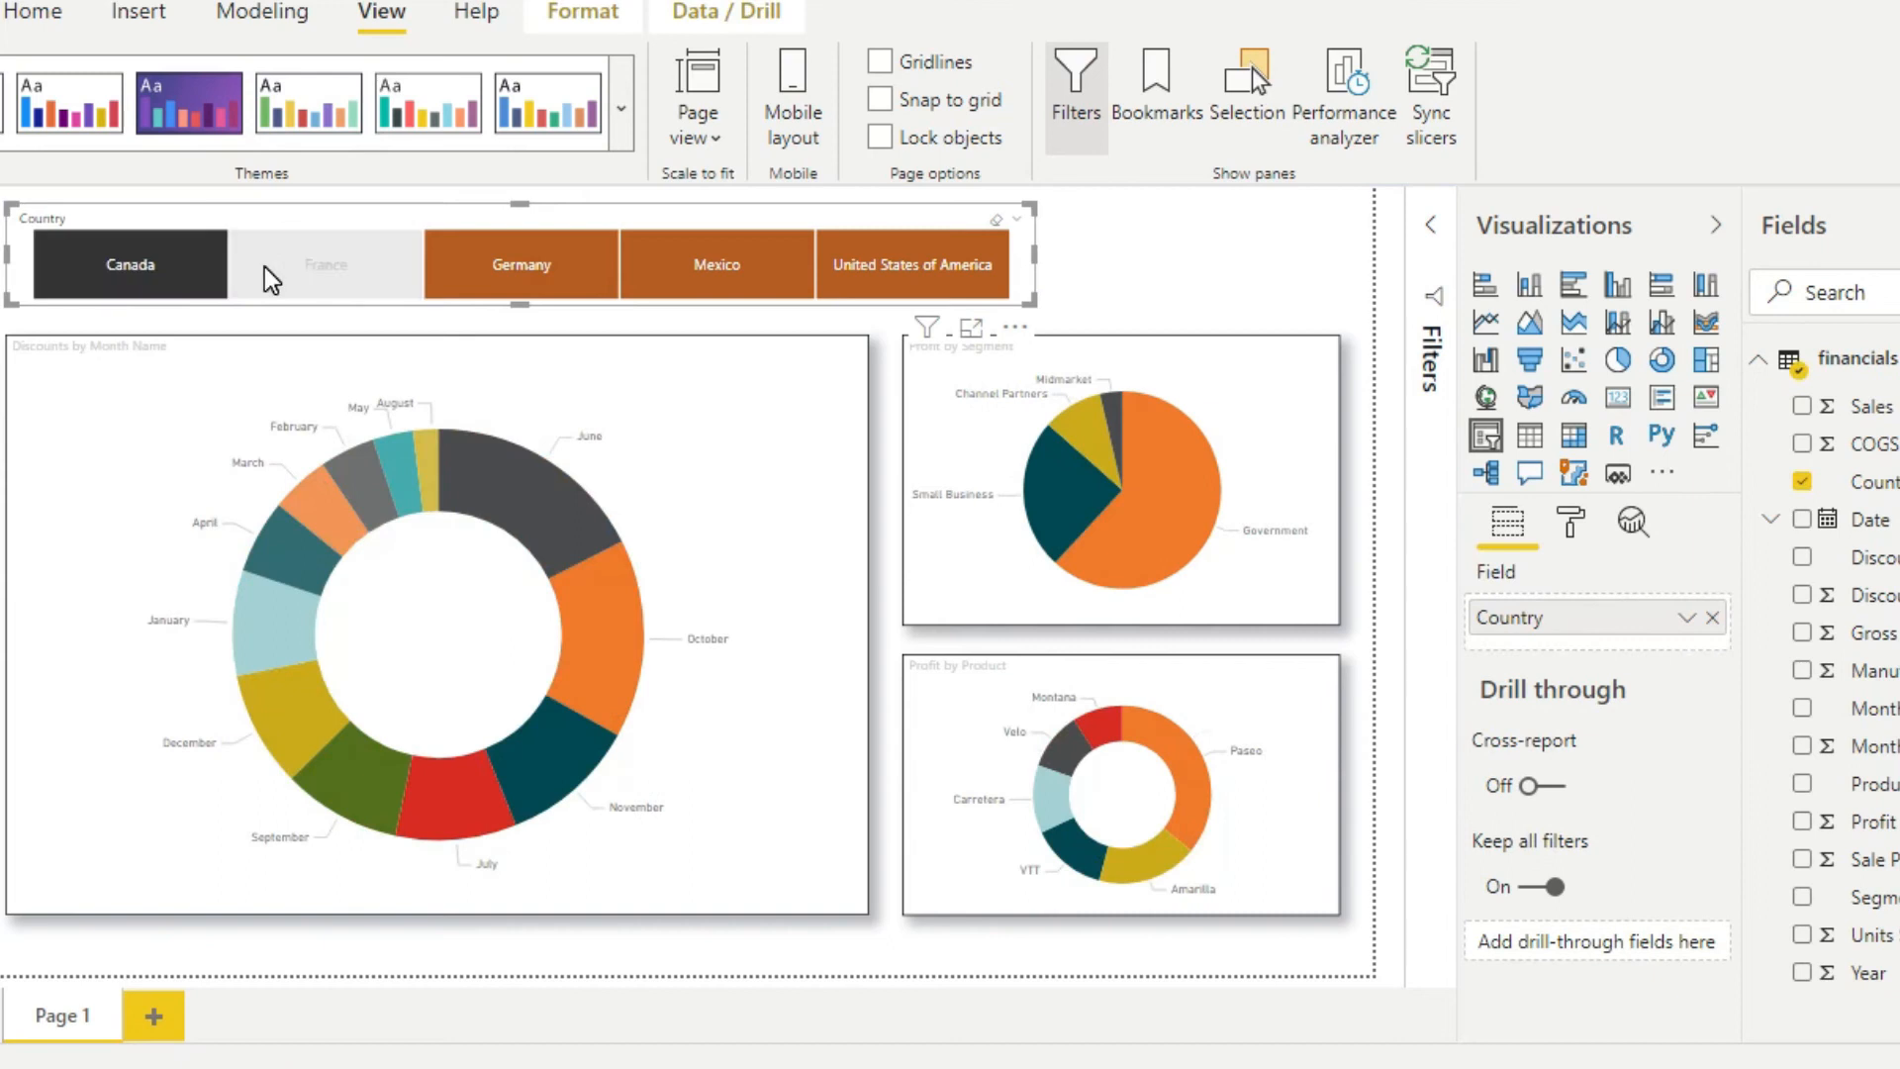
{"action": "left_click", "coordinate": [294, 272]}
{"action": "left_click", "coordinate": [297, 265]}
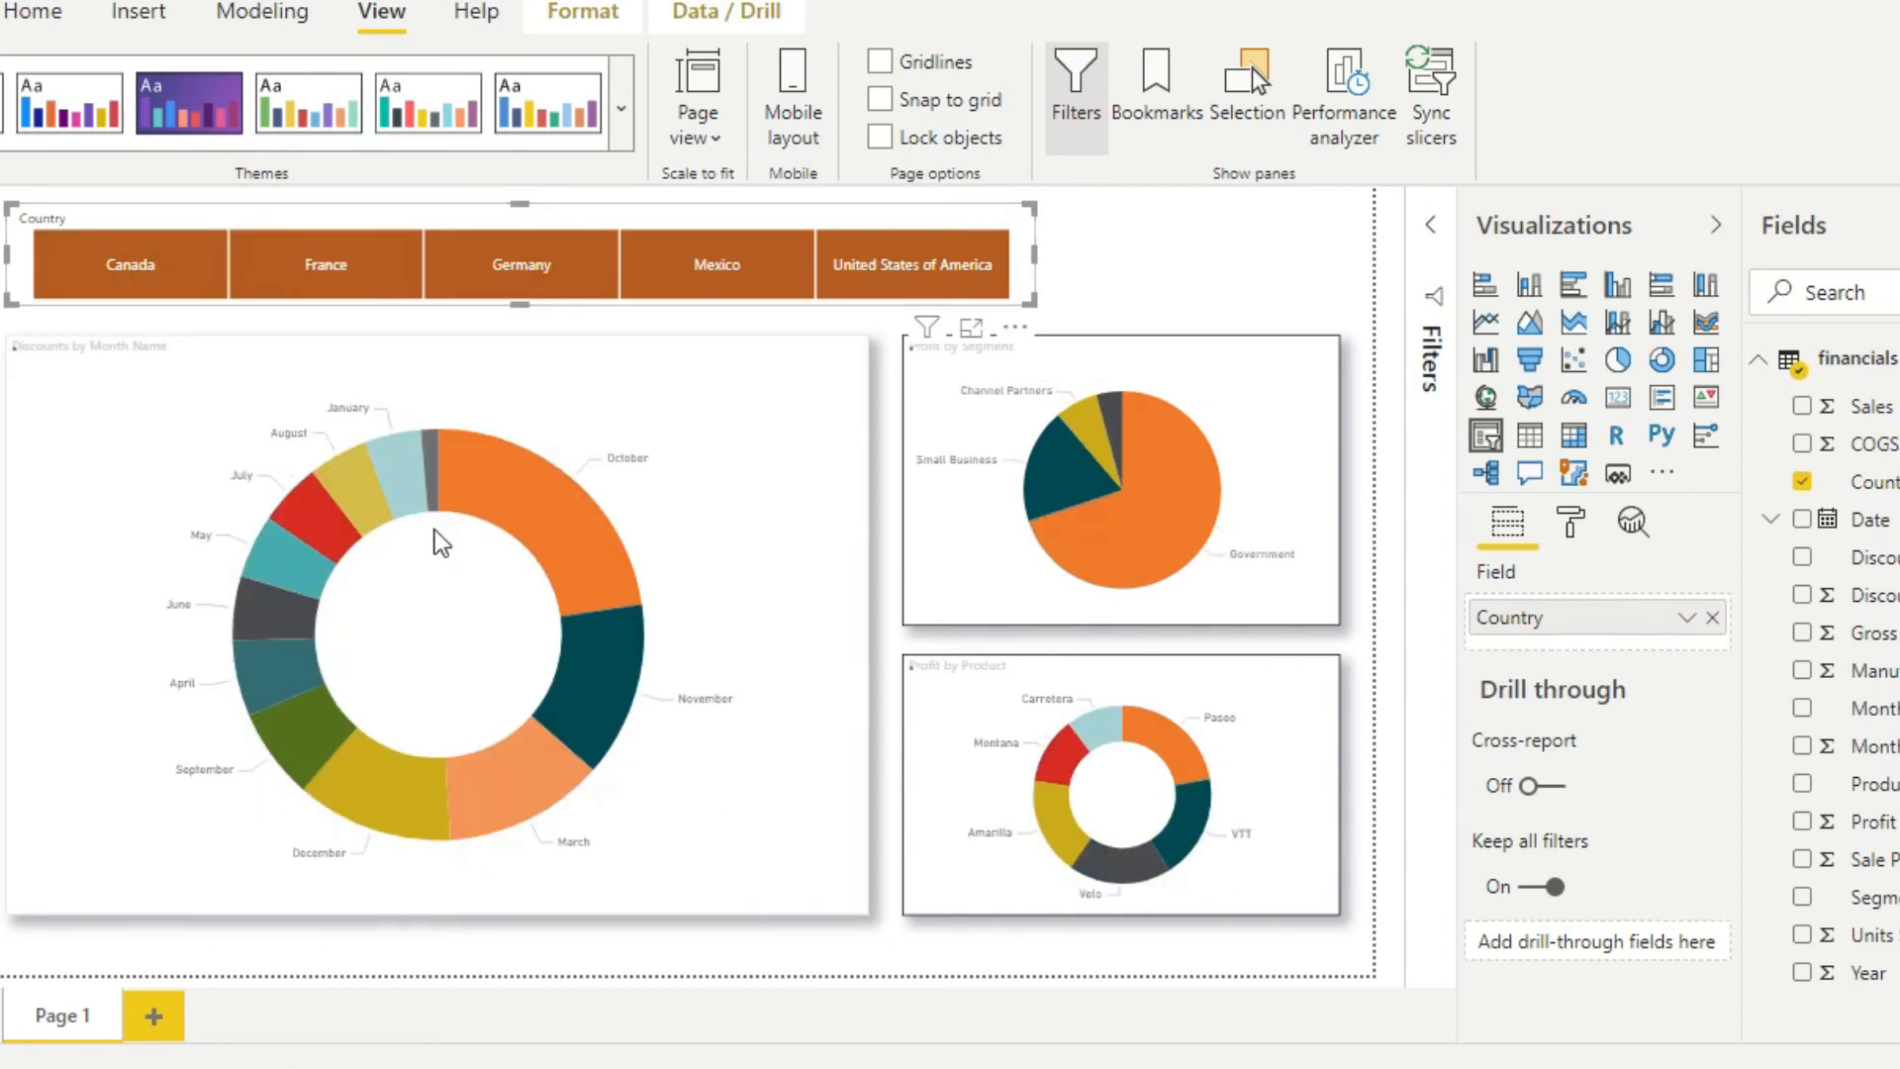
Set the title background of the Discounts by Month Name donut to the dark orange used by the slicer items
{"action": "left_click", "coordinate": [831, 436]}
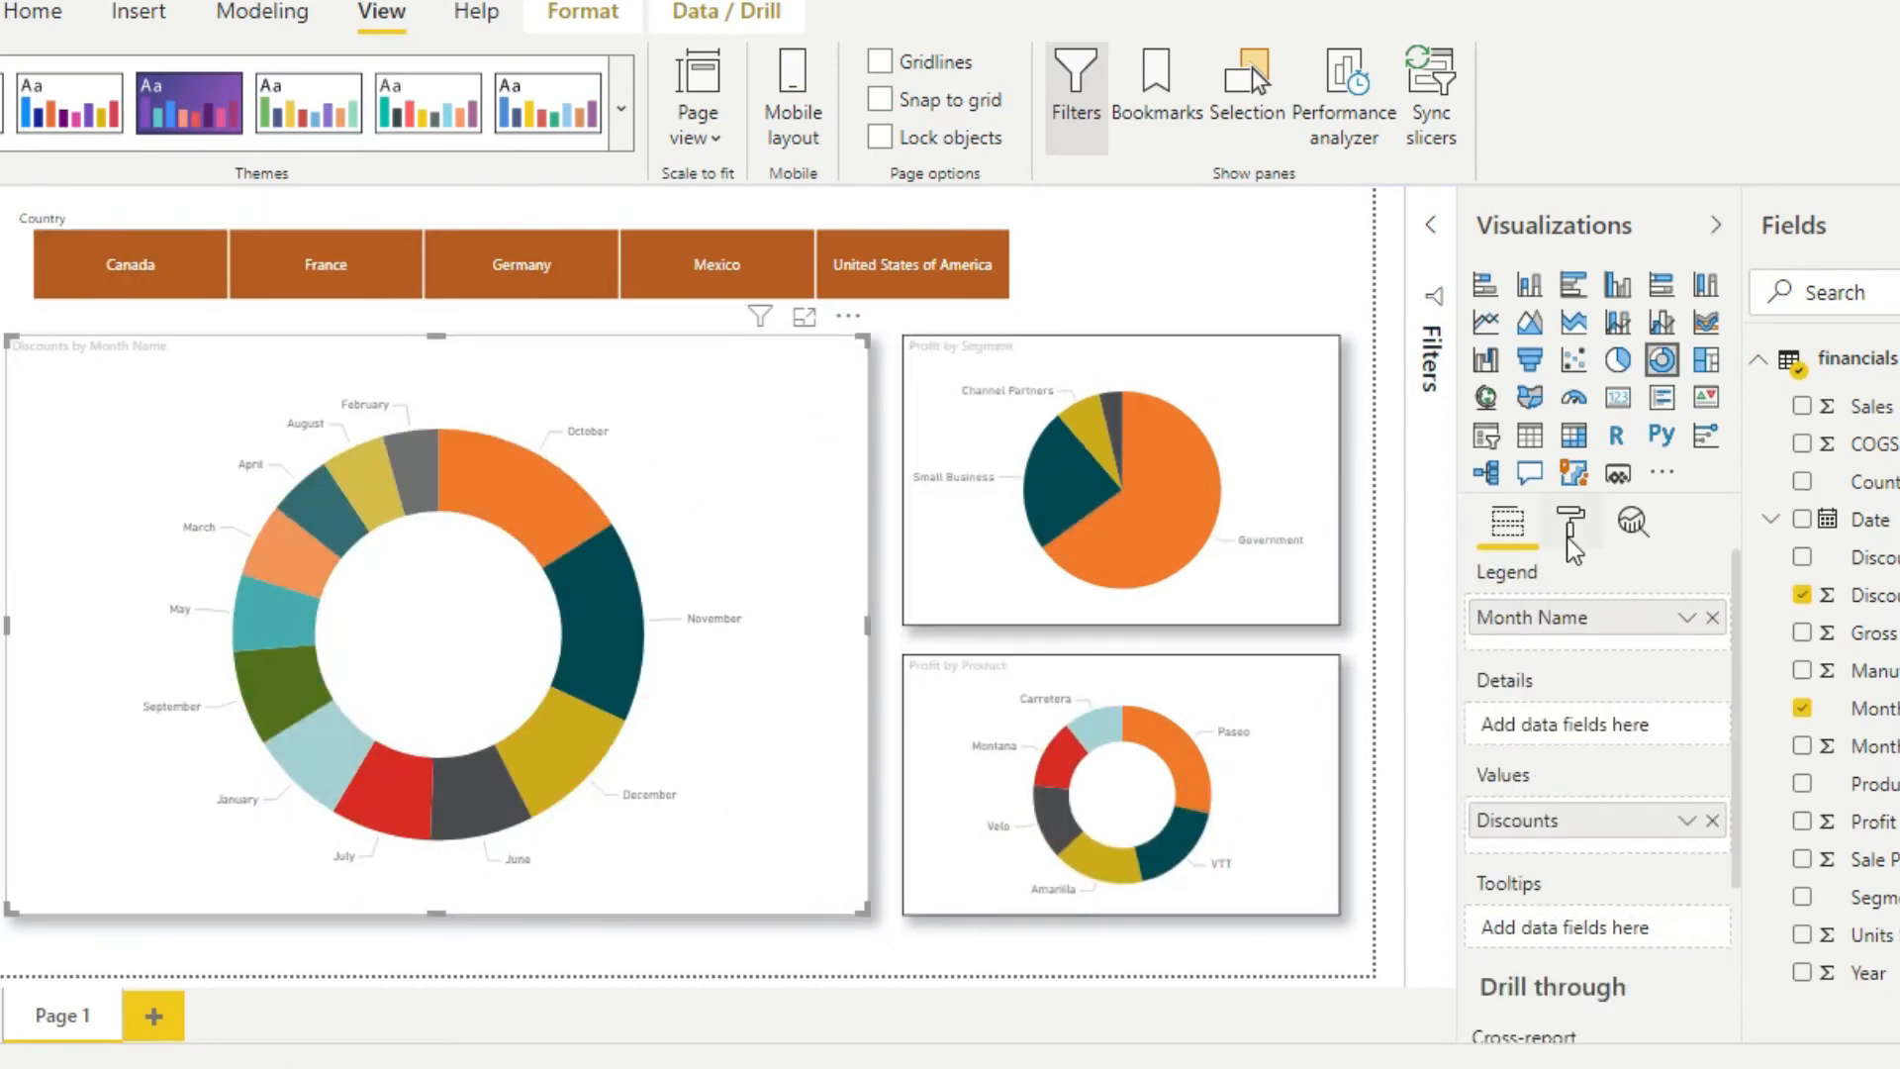
{"action": "left_click", "coordinate": [1571, 534]}
{"action": "scroll", "coordinate": [1554, 848], "scroll_direction": "down", "scroll_amount": 3}
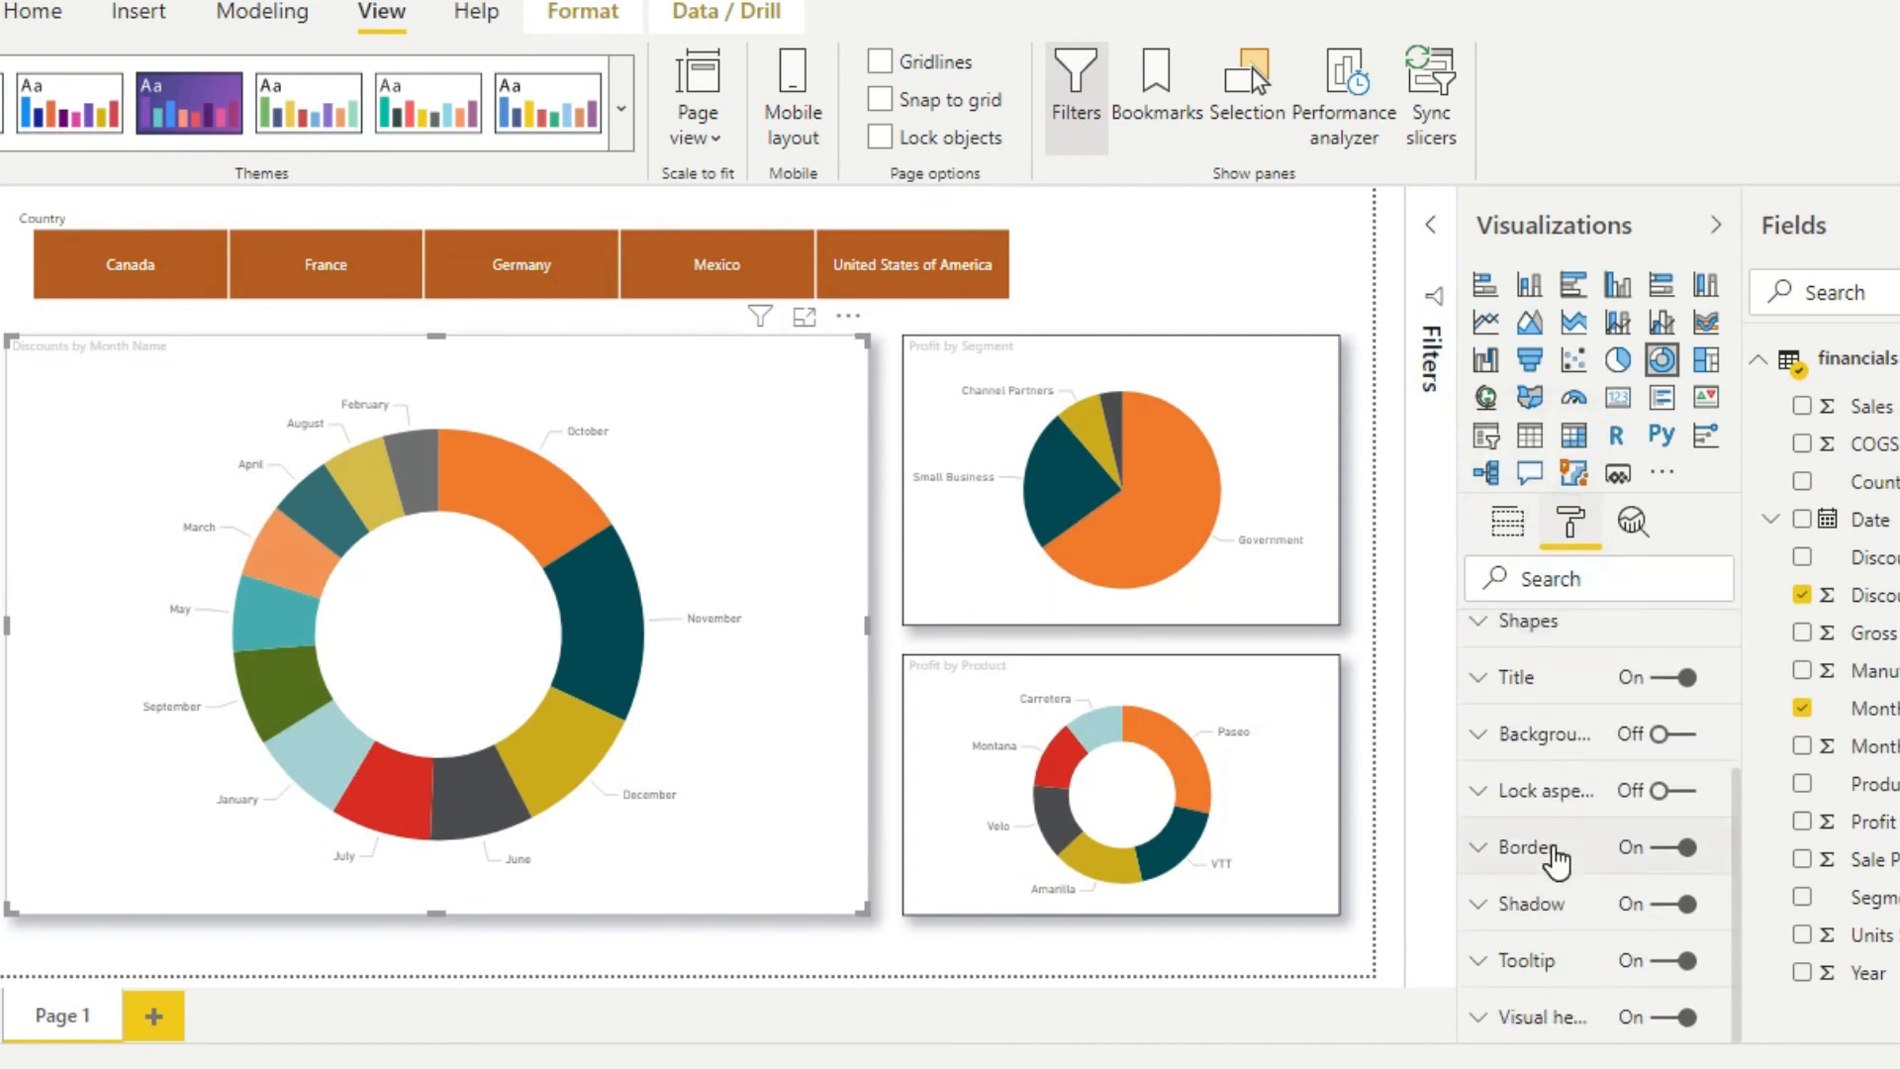
{"action": "left_click", "coordinate": [1514, 679]}
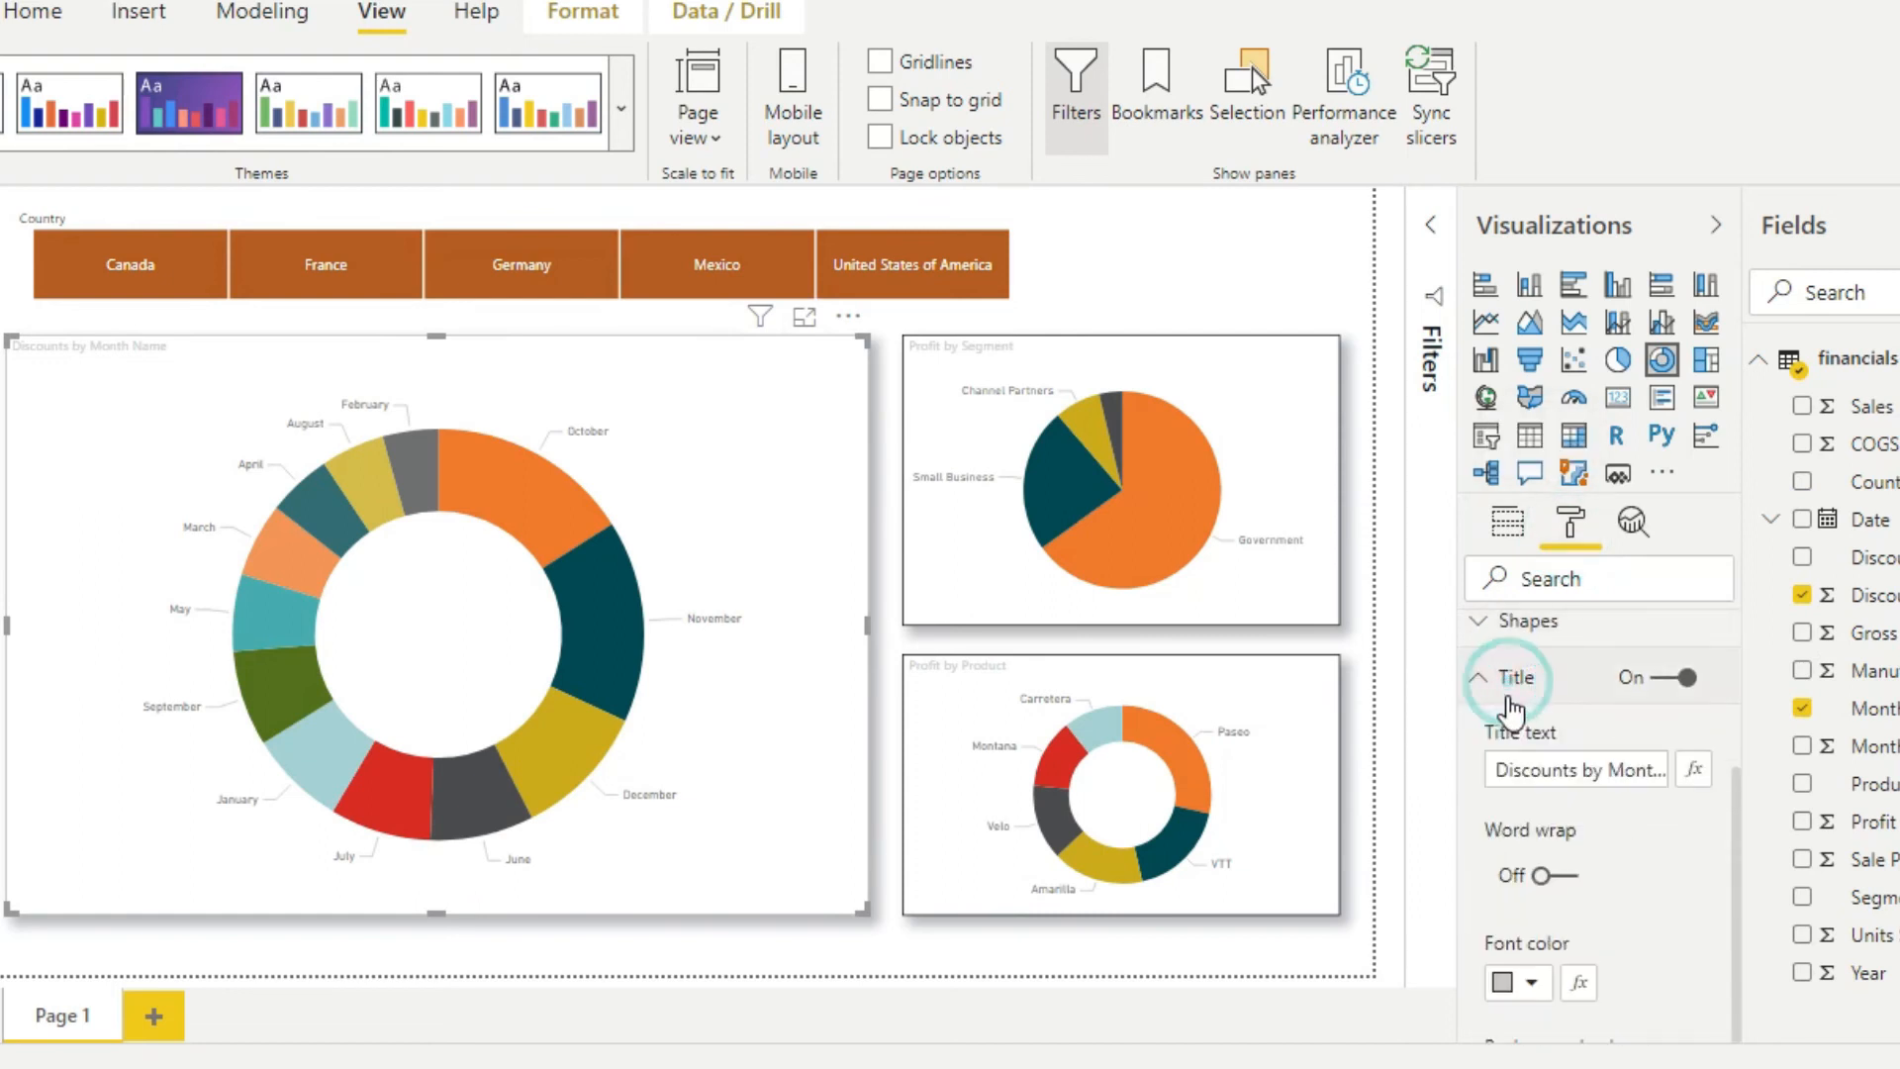
{"action": "scroll", "coordinate": [1514, 752], "scroll_direction": "down", "scroll_amount": 2}
{"action": "scroll", "coordinate": [1514, 752], "scroll_direction": "down", "scroll_amount": 2}
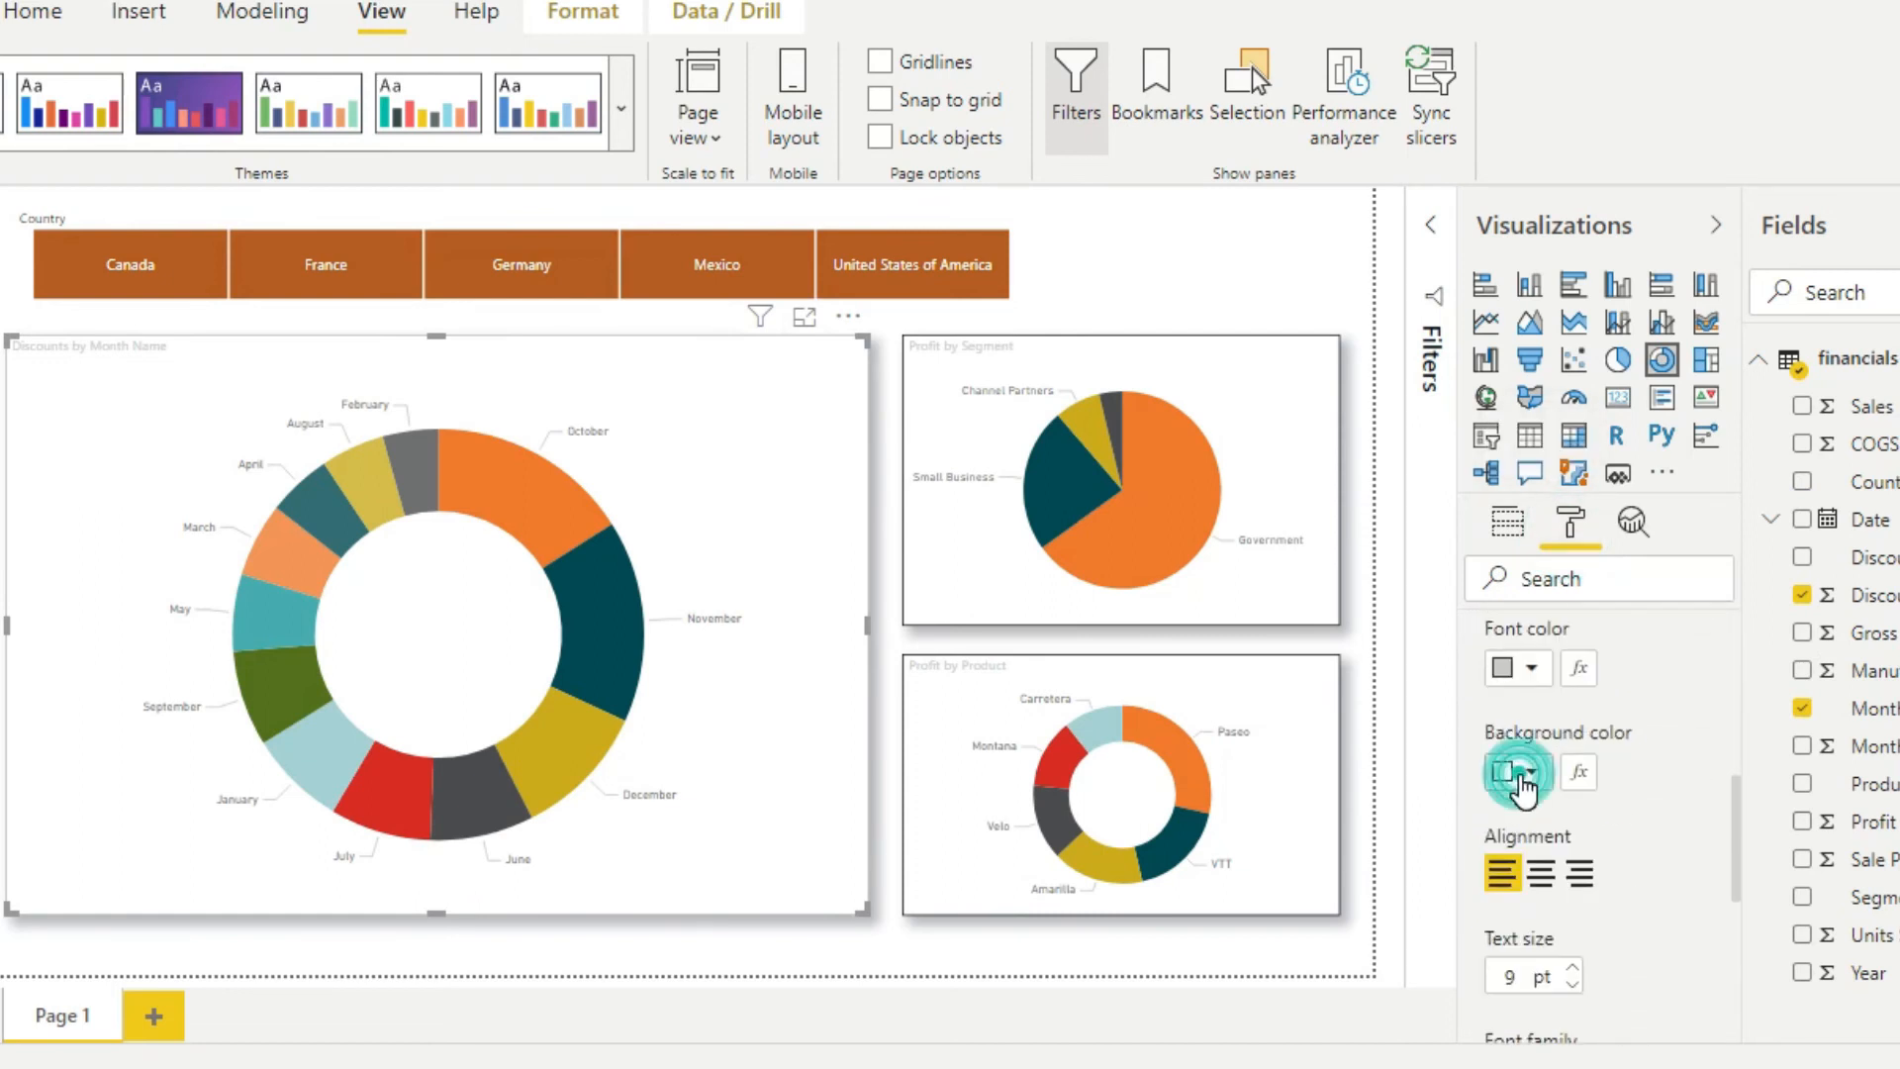
{"action": "left_click", "coordinate": [1509, 771]}
{"action": "left_click", "coordinate": [1532, 651]}
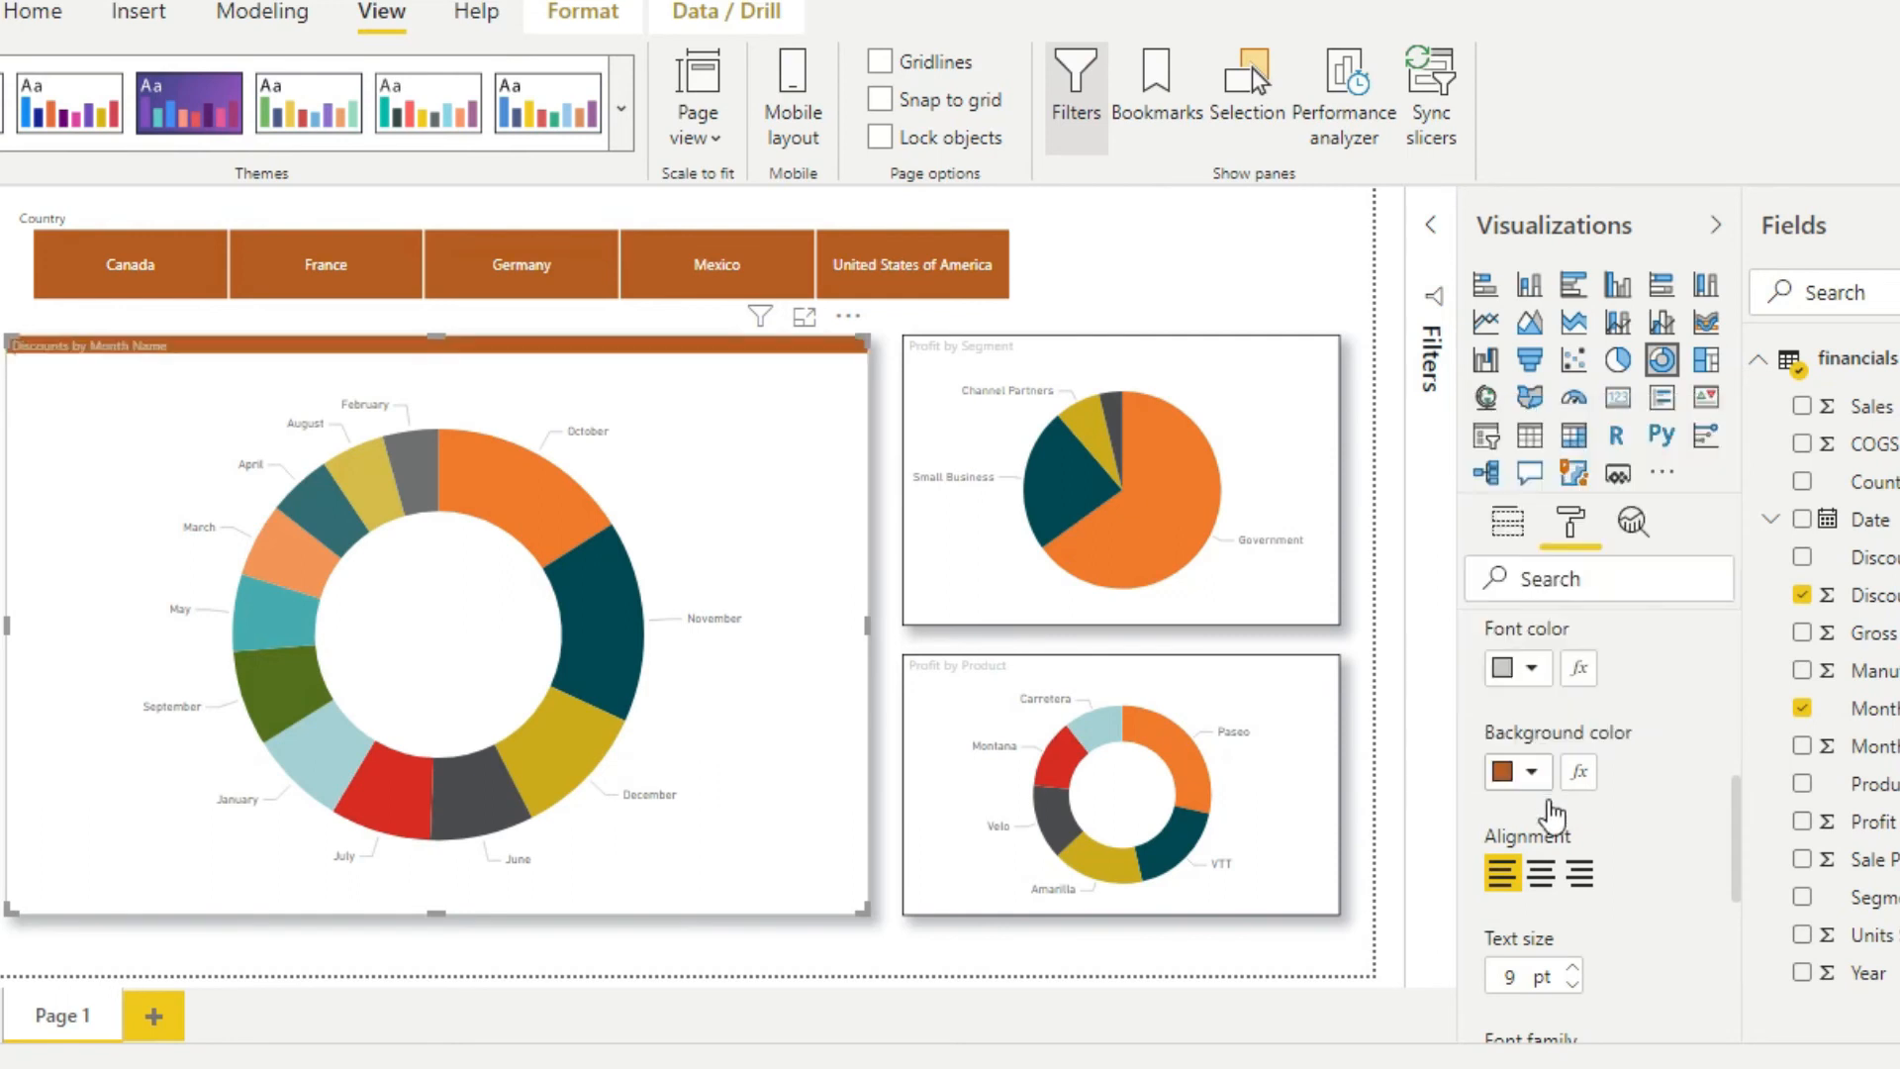
Format the Discounts by Month Name title with white text at 14 pt and center alignment
{"action": "left_click", "coordinate": [1530, 669]}
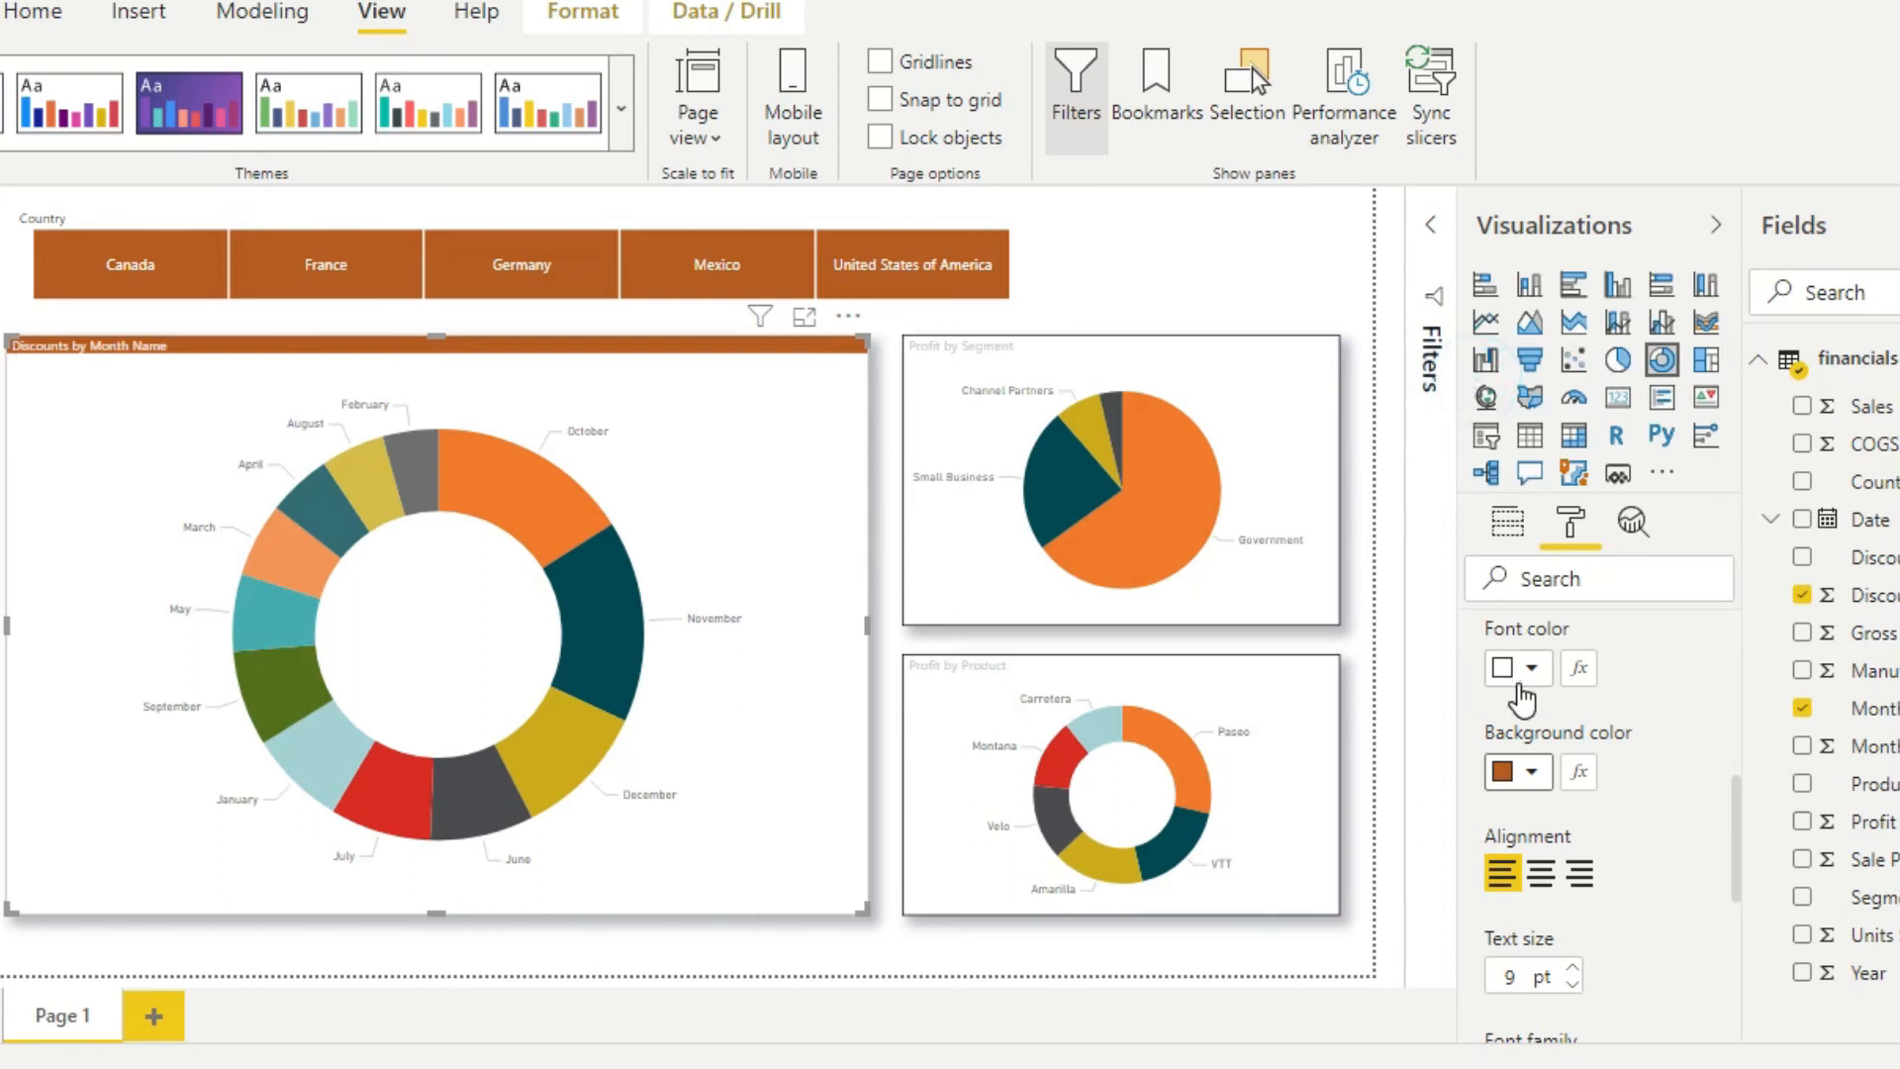
{"action": "scroll", "coordinate": [1544, 753], "scroll_direction": "down", "scroll_amount": 2}
{"action": "left_click", "coordinate": [1572, 811]}
{"action": "left_click", "coordinate": [1572, 811]}
{"action": "left_click", "coordinate": [1571, 812]}
{"action": "left_click", "coordinate": [1571, 811]}
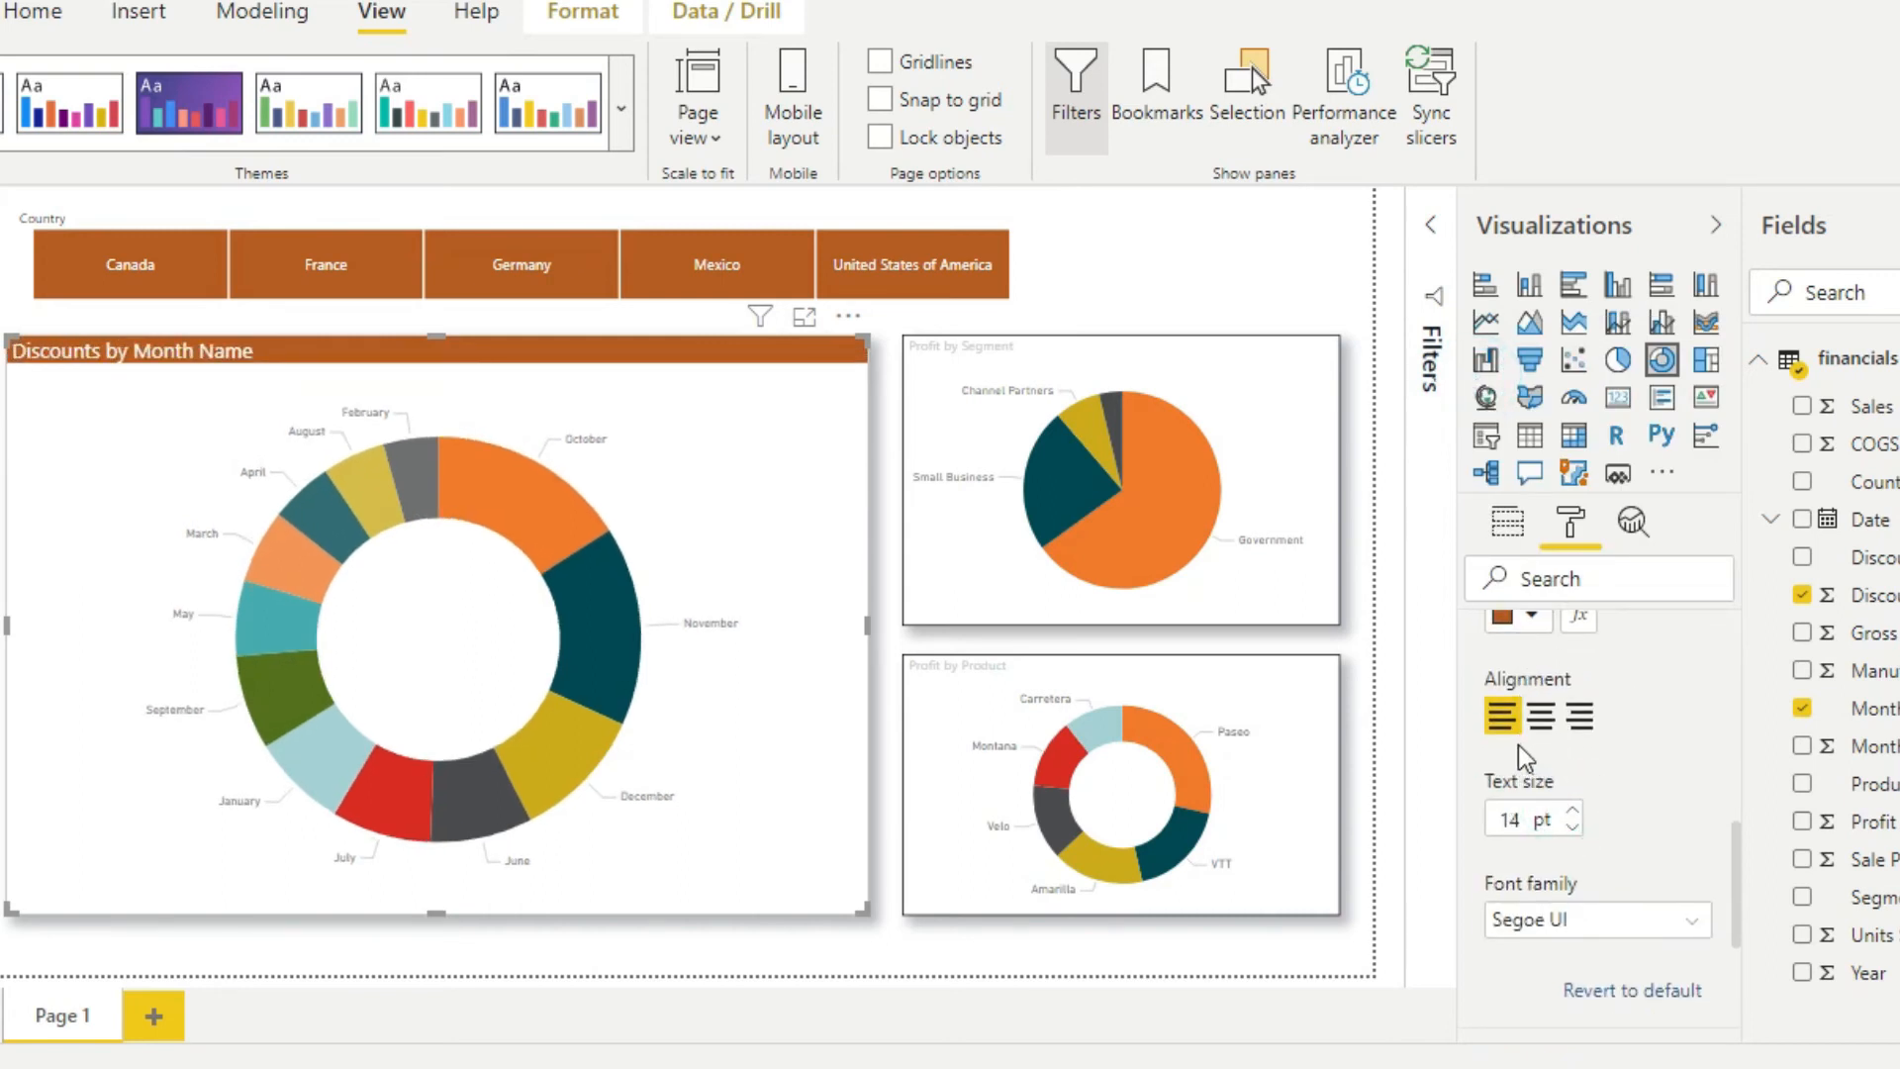
{"action": "left_click", "coordinate": [1539, 718]}
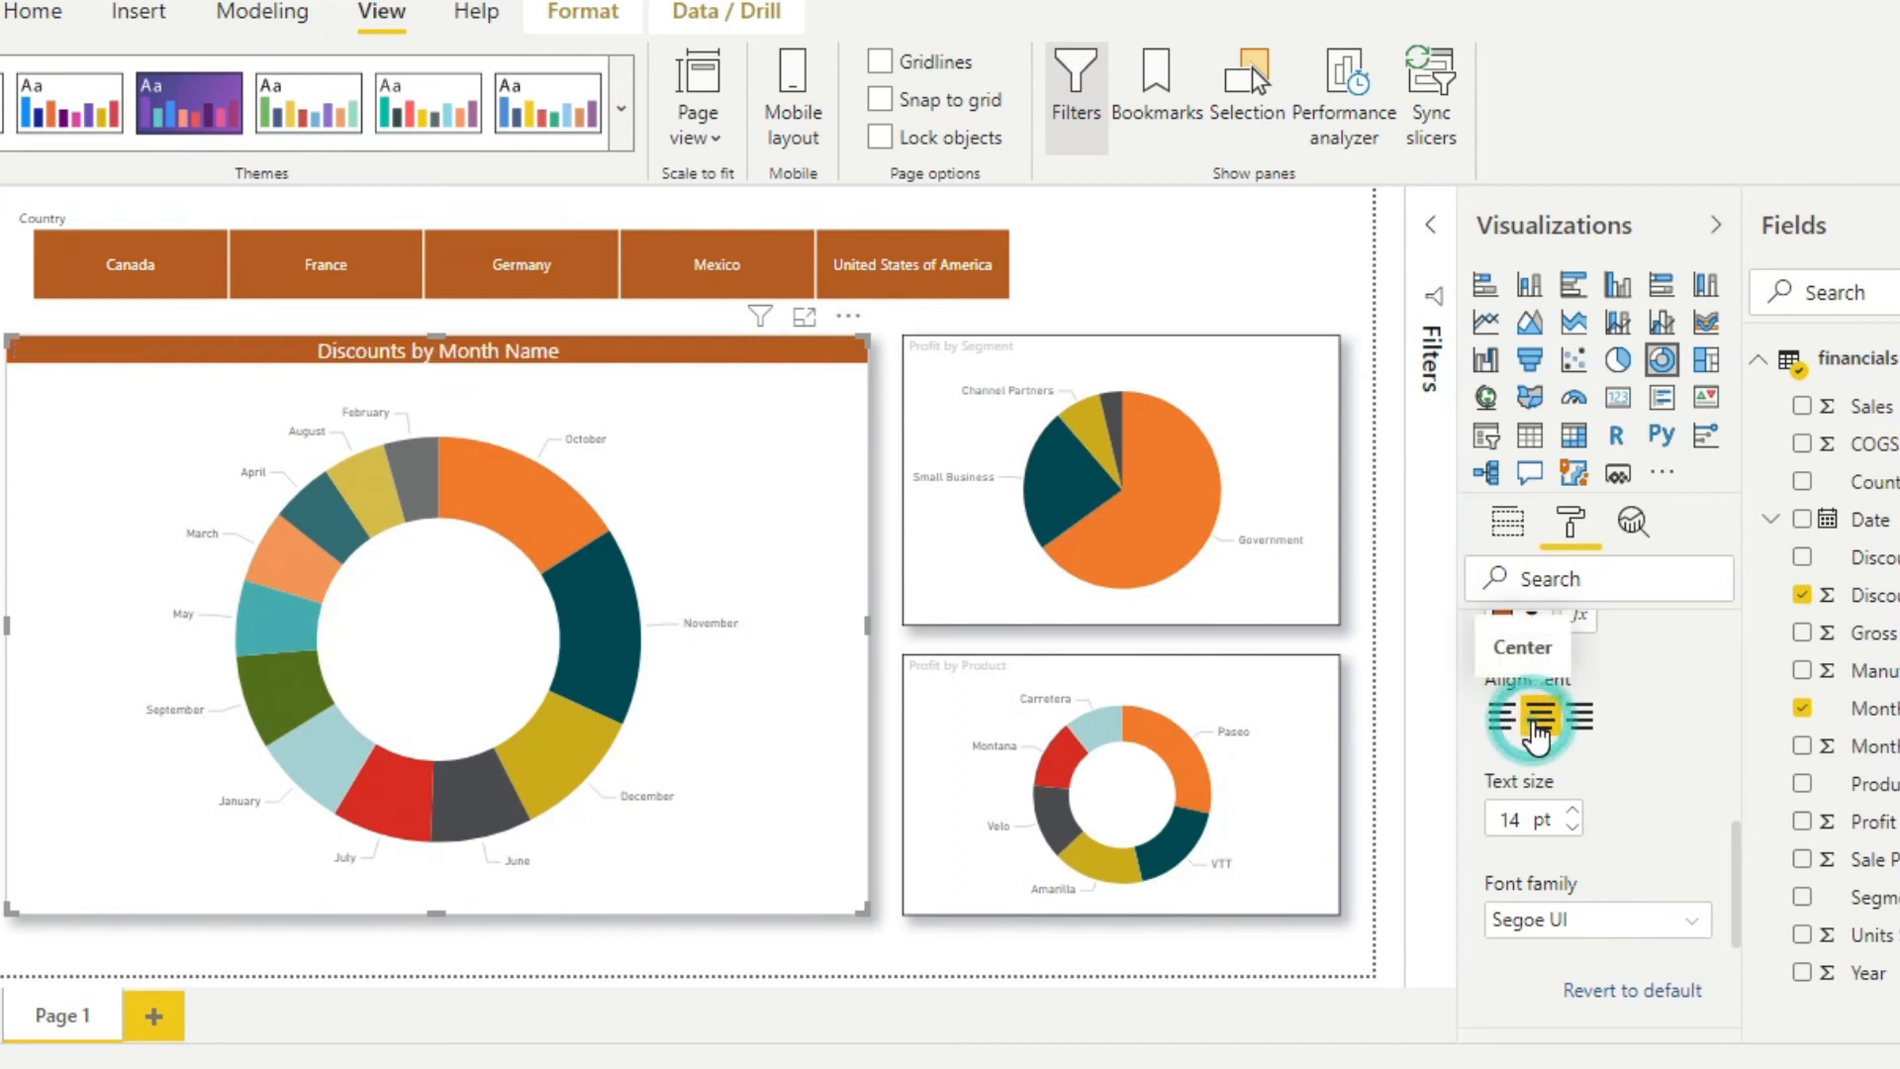
Give the Profit by Segment pie chart's title a dark orange background and a white font color
{"action": "left_click", "coordinate": [1276, 404]}
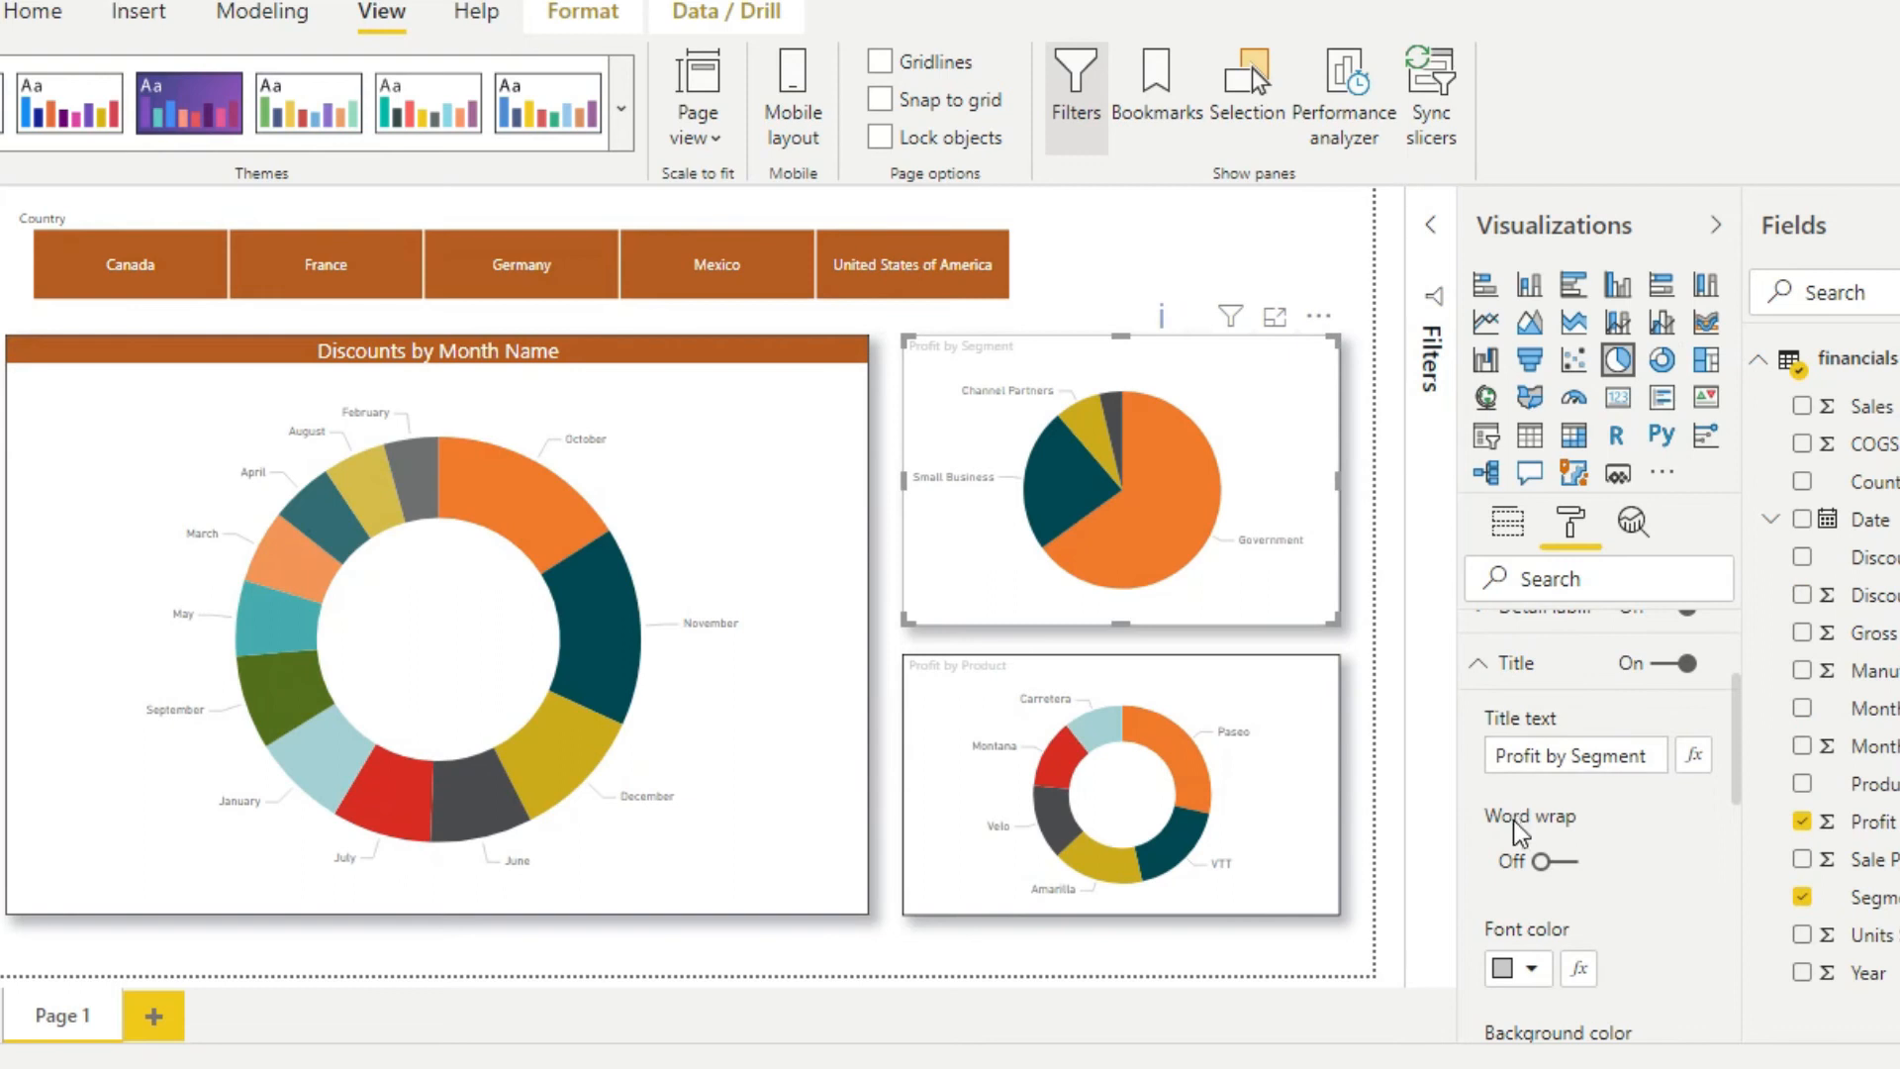
{"action": "scroll", "coordinate": [1519, 831], "scroll_direction": "down", "scroll_amount": 3}
{"action": "left_click", "coordinate": [1519, 757]}
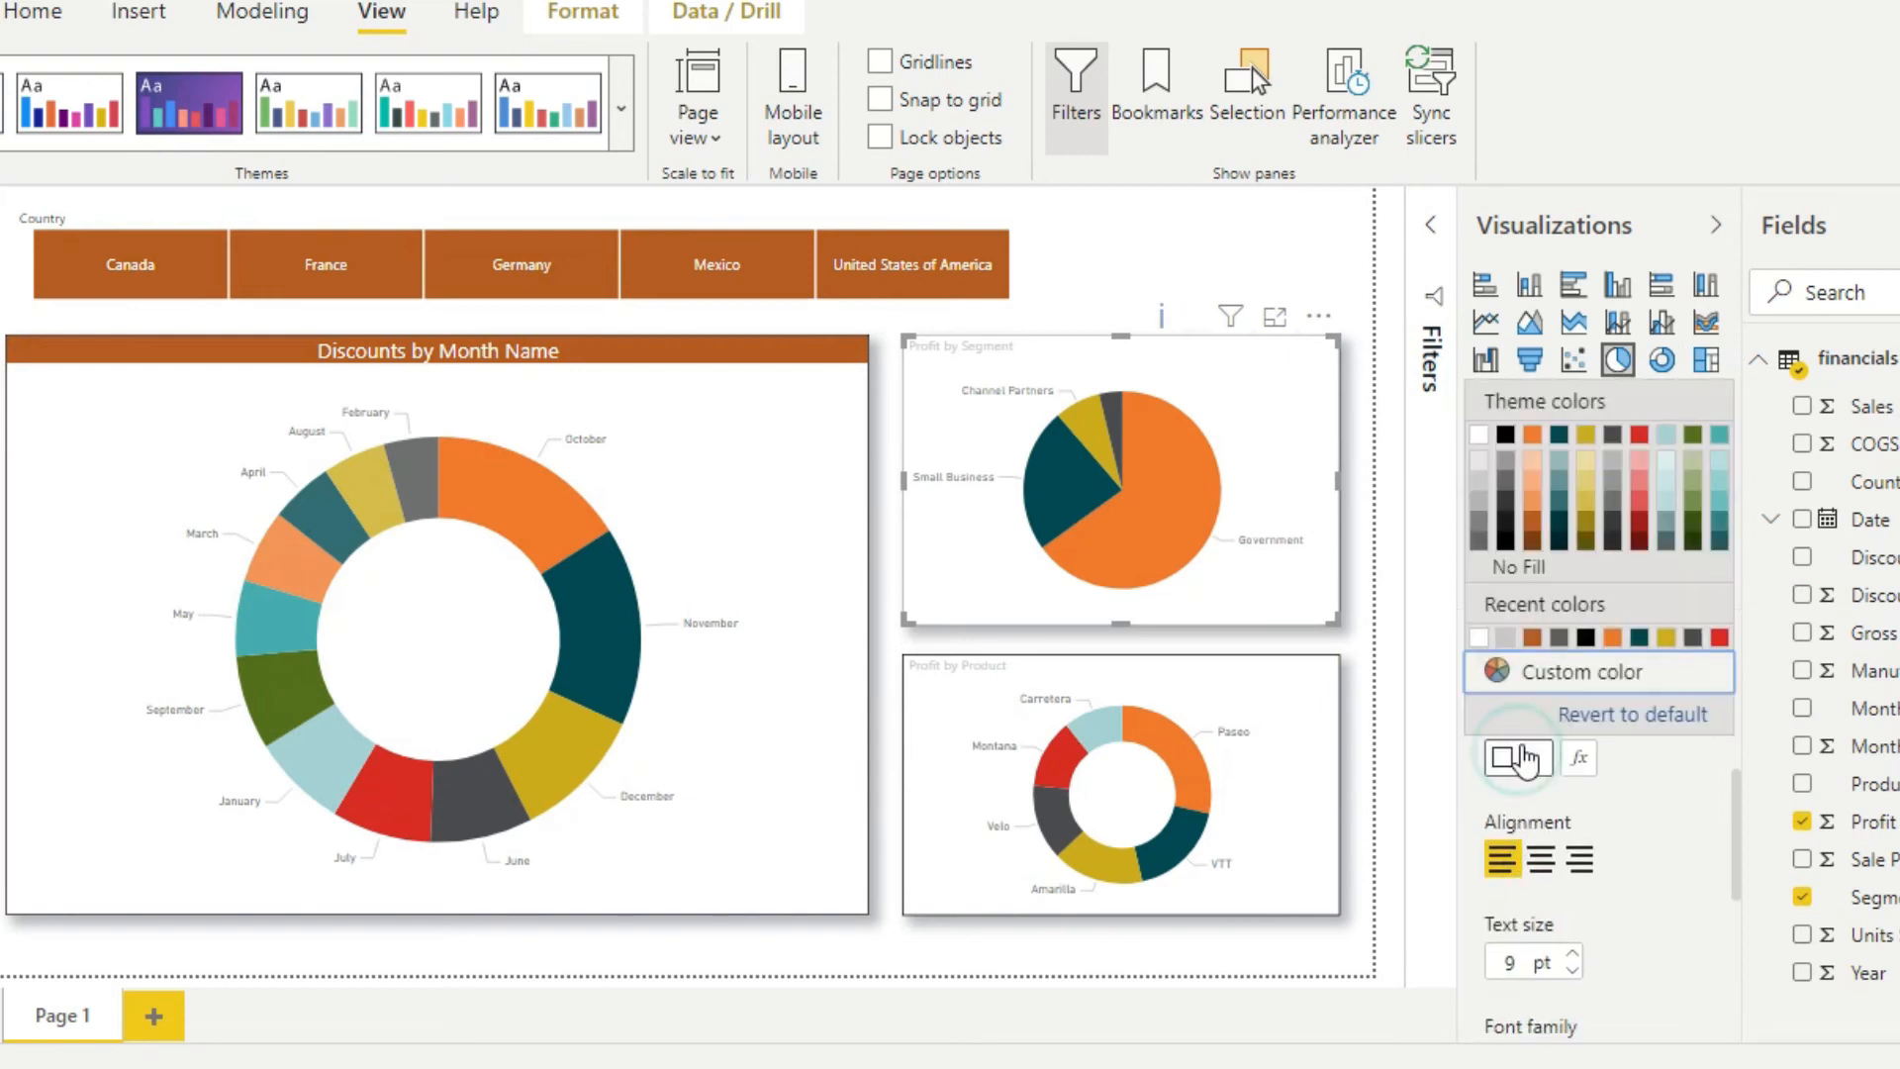
{"action": "left_click", "coordinate": [1532, 636]}
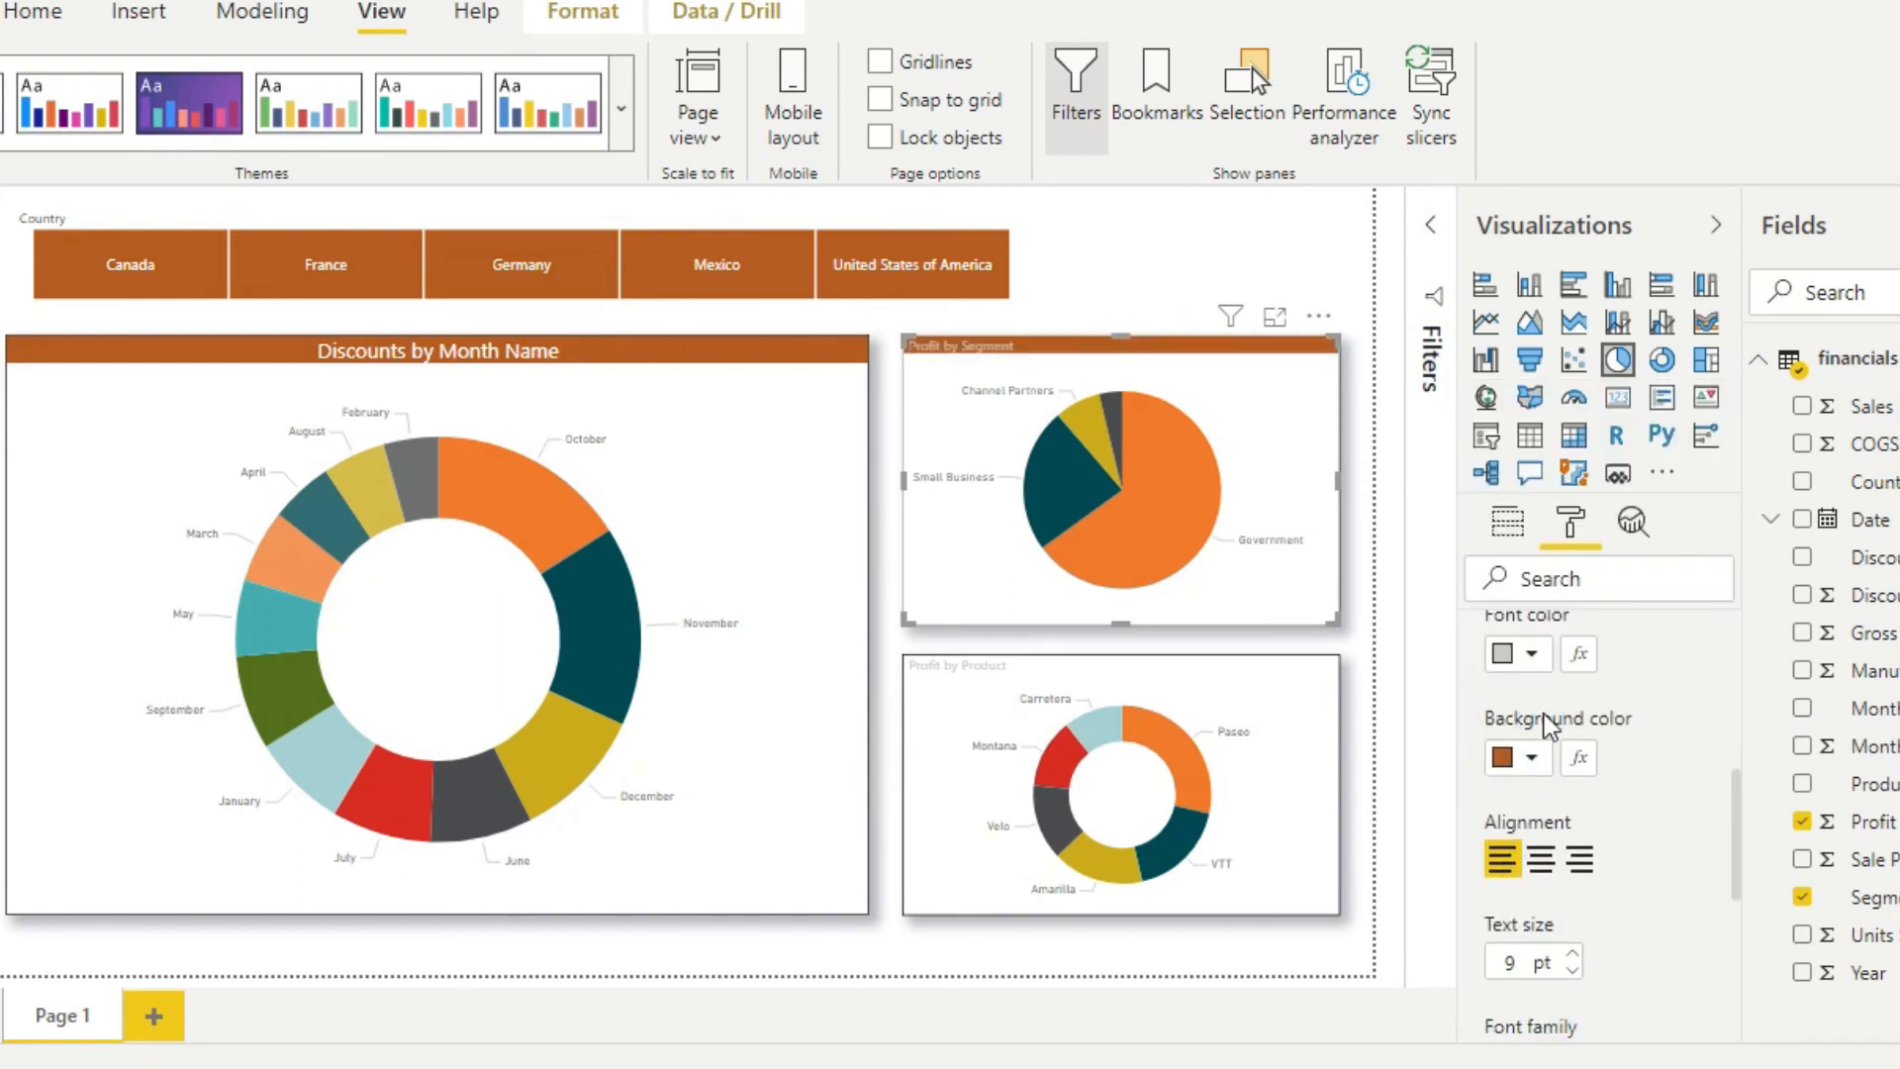
{"action": "left_click", "coordinate": [1532, 655]}
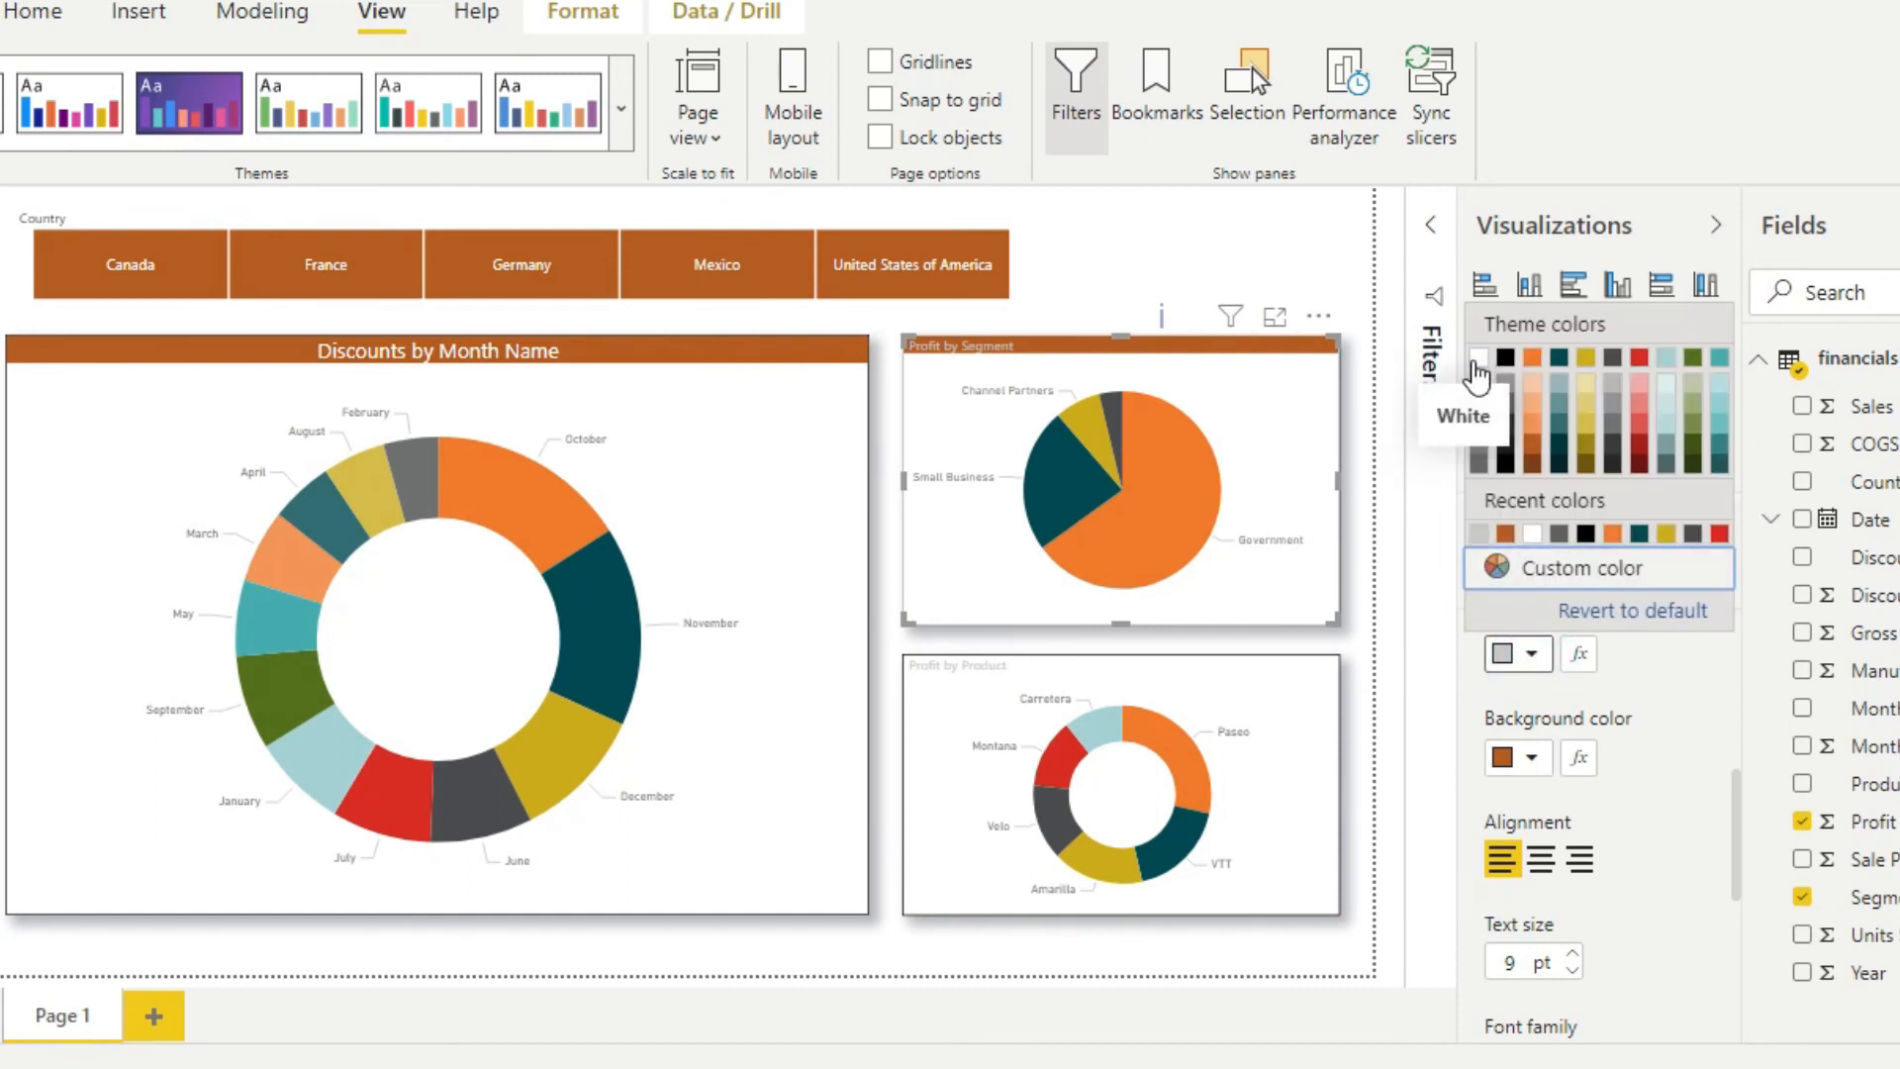
{"action": "left_click", "coordinate": [1480, 364]}
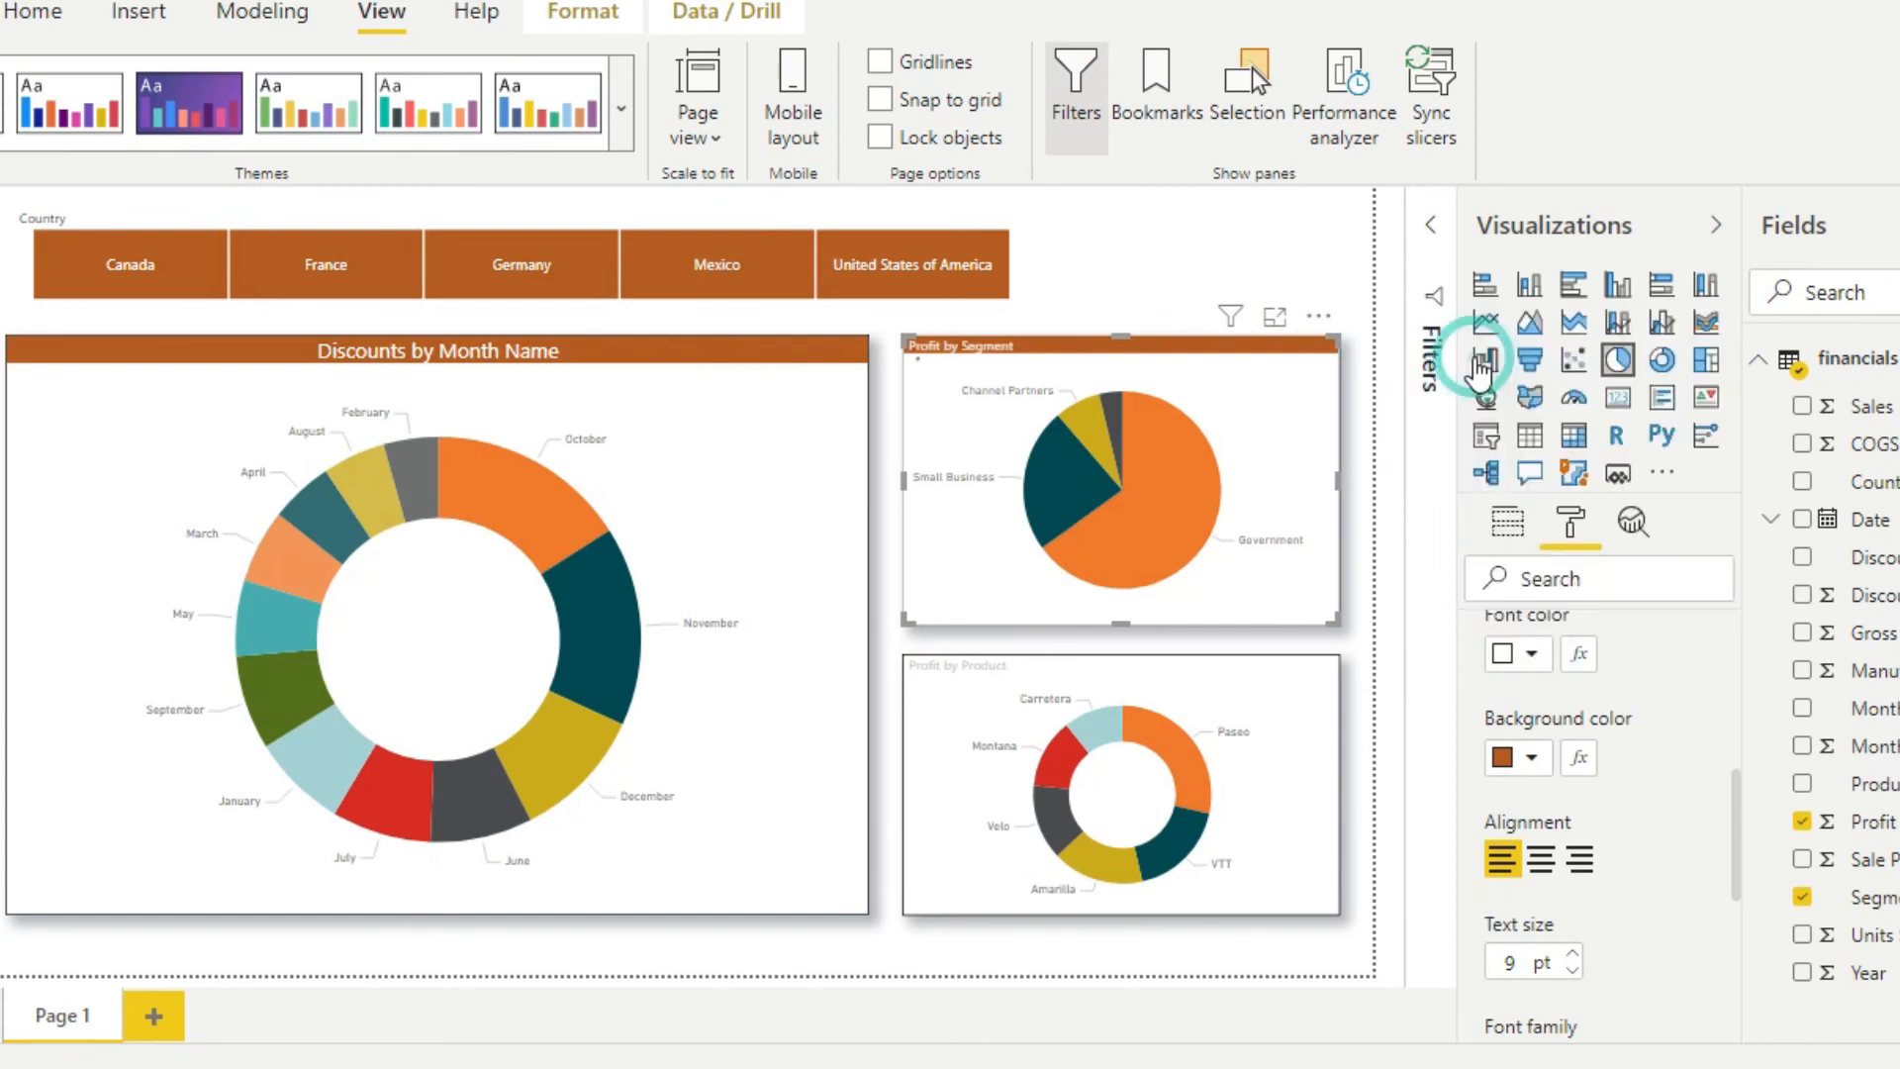
Set the text size of the Profit by Segment title to 12 pt
{"action": "scroll", "coordinate": [1565, 831], "scroll_direction": "down", "scroll_amount": 2}
{"action": "left_click", "coordinate": [1572, 798]}
{"action": "left_click", "coordinate": [1571, 797]}
{"action": "left_click", "coordinate": [1572, 798]}
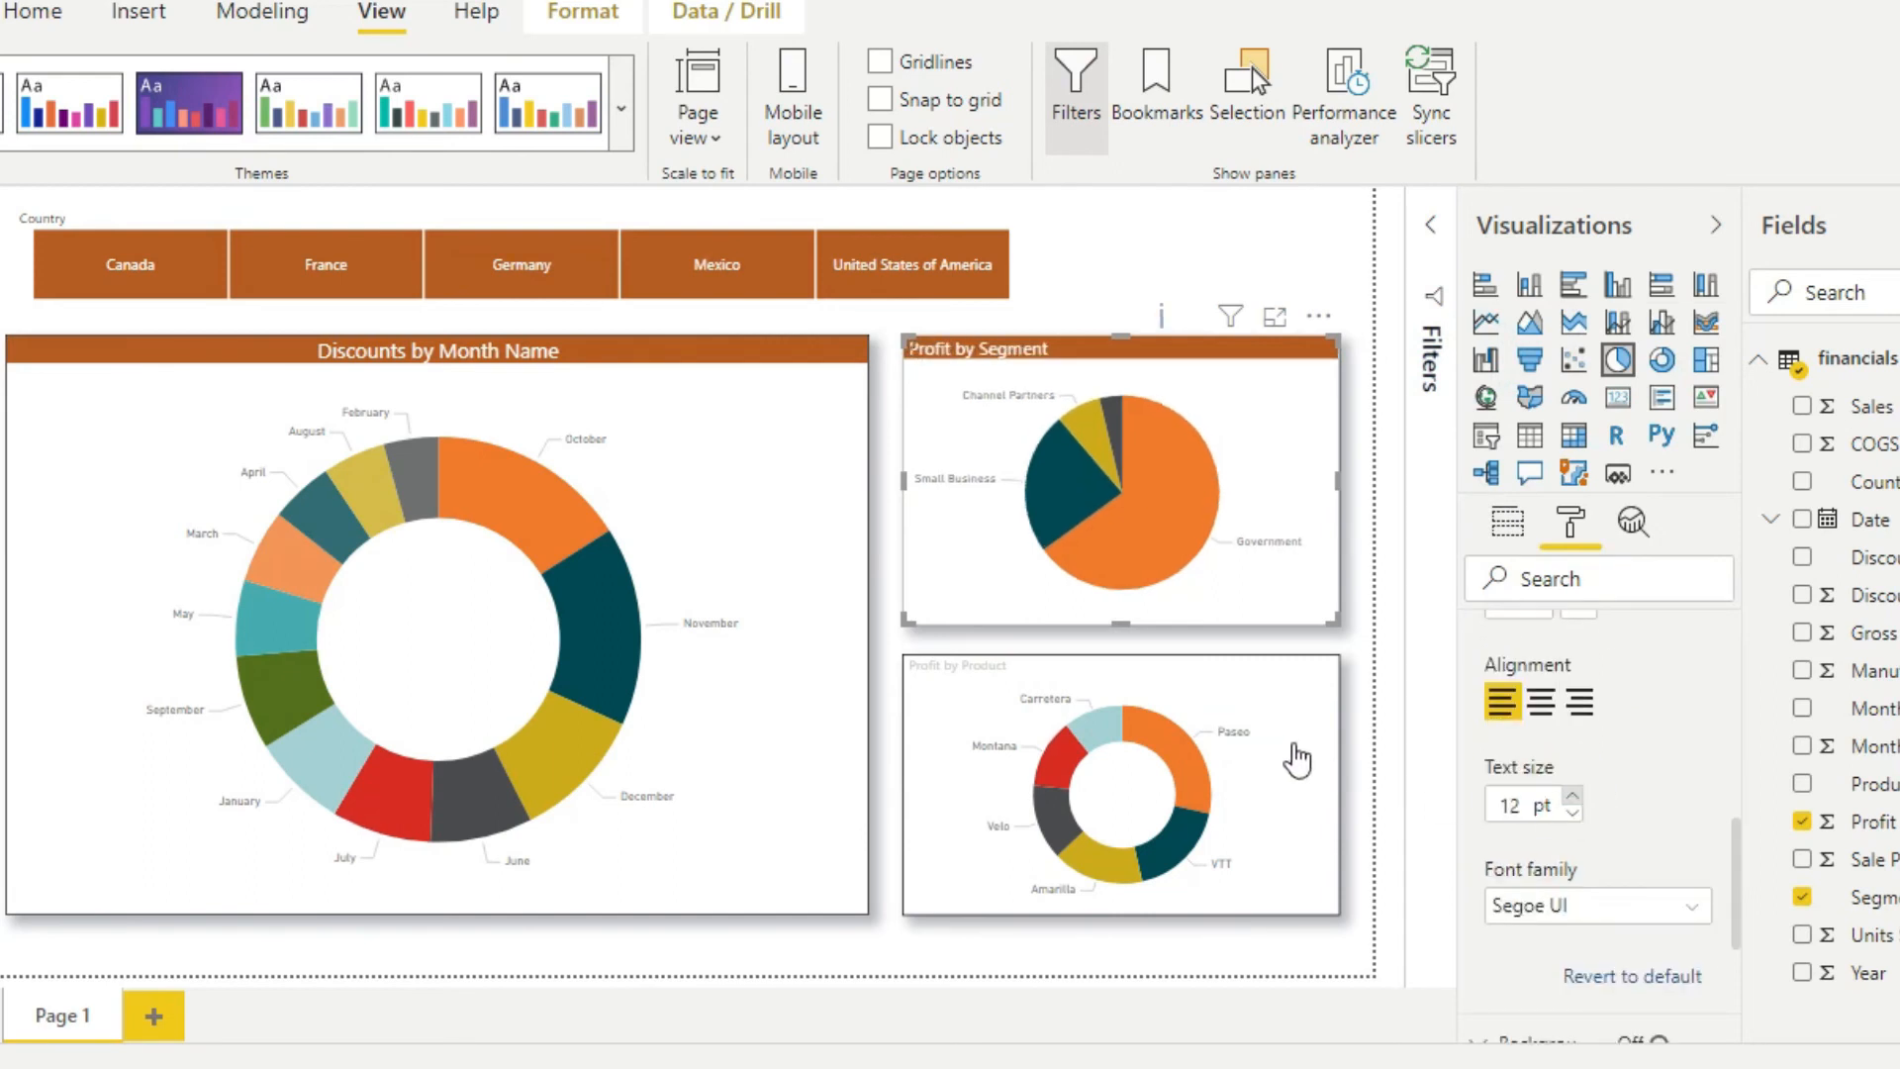
Give the Profit by Product donut chart's title a dark orange background and a white font color
{"action": "left_click", "coordinate": [1289, 707]}
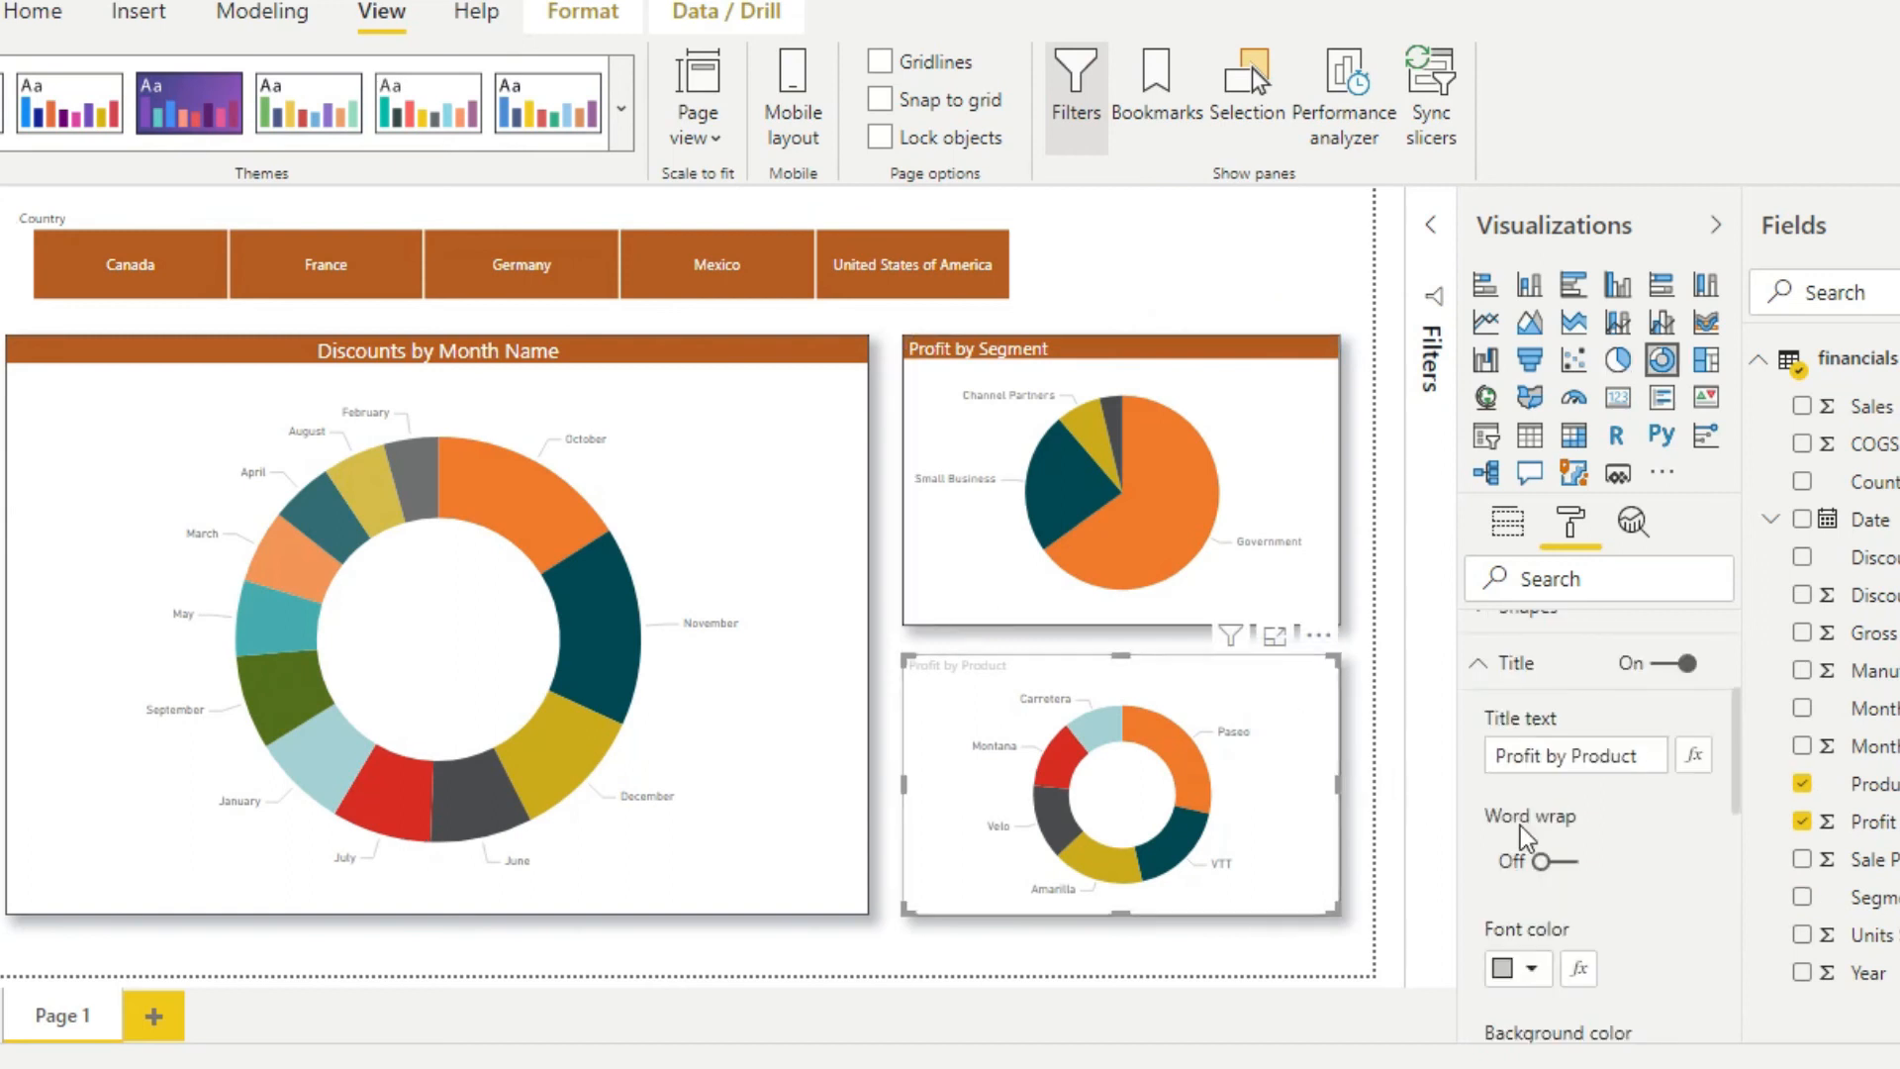
{"action": "scroll", "coordinate": [1494, 821], "scroll_direction": "down", "scroll_amount": 2}
{"action": "left_click", "coordinate": [1531, 915]}
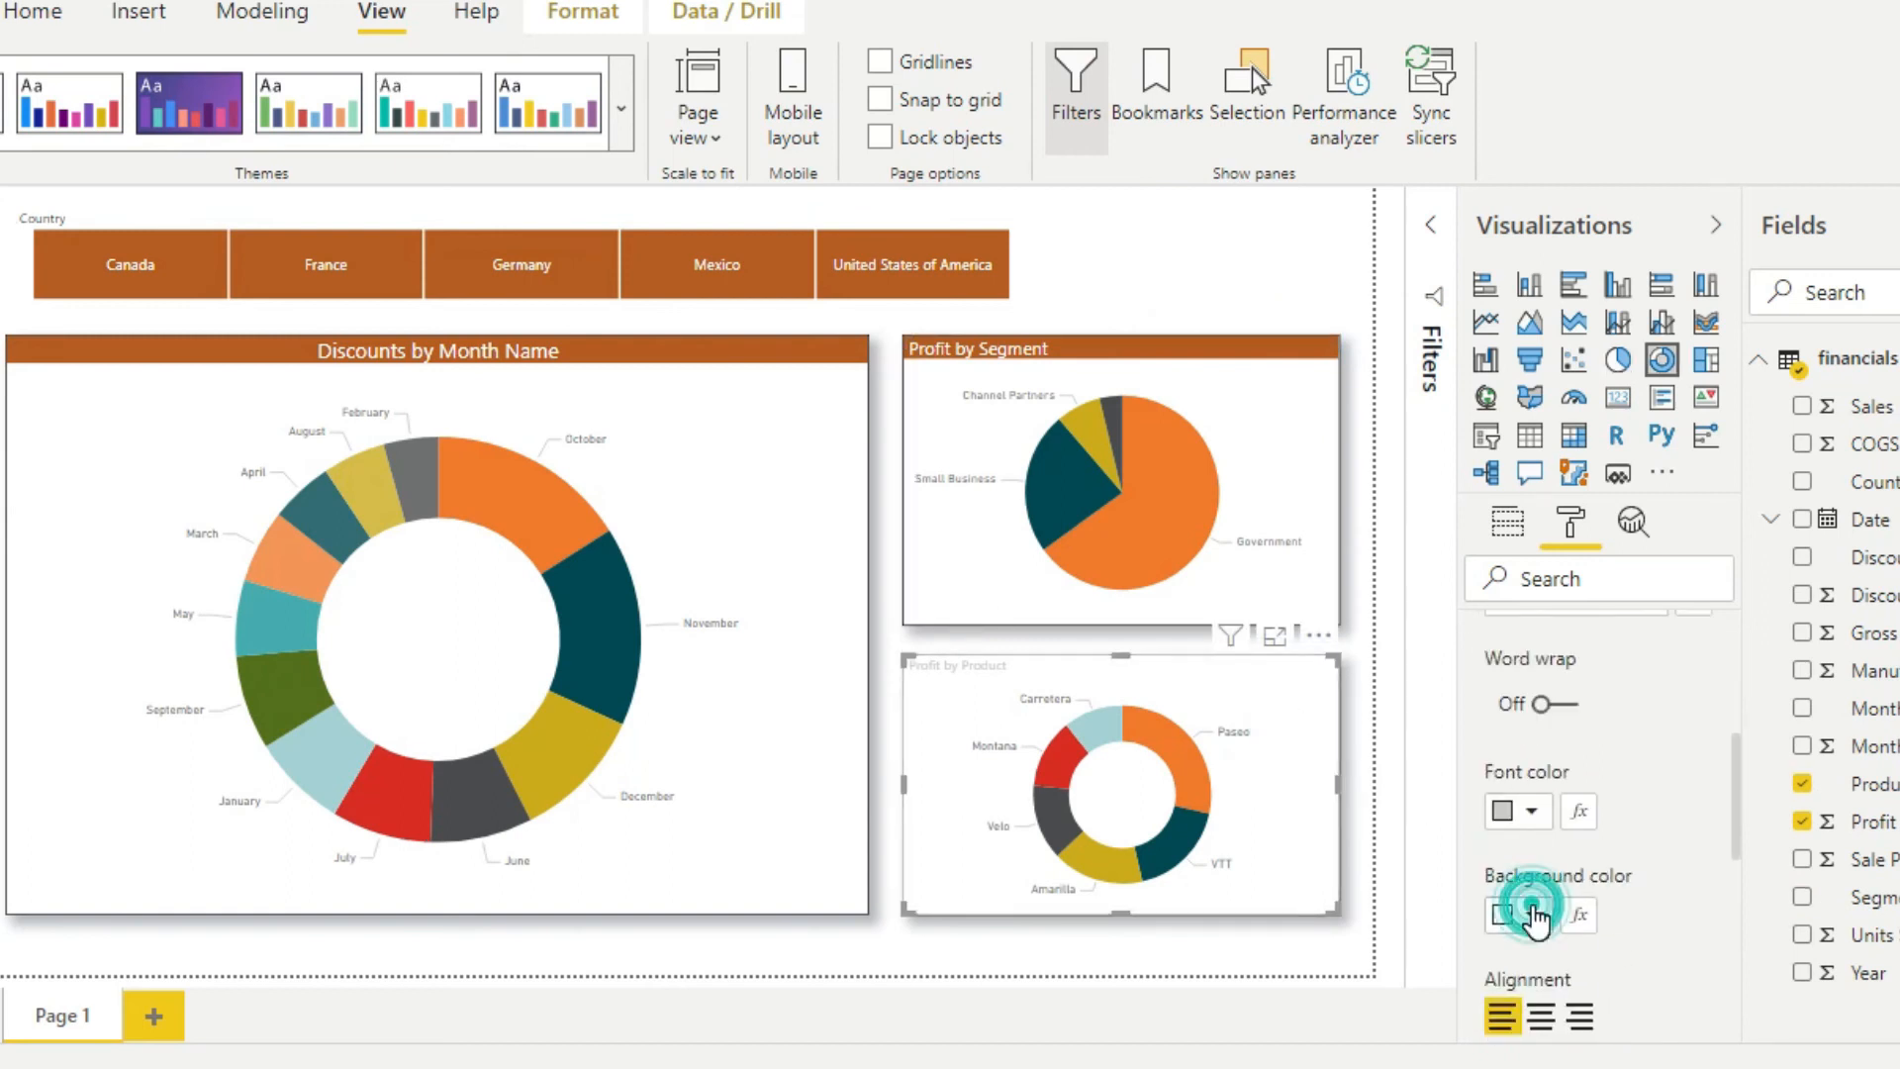
{"action": "left_click", "coordinate": [1533, 795]}
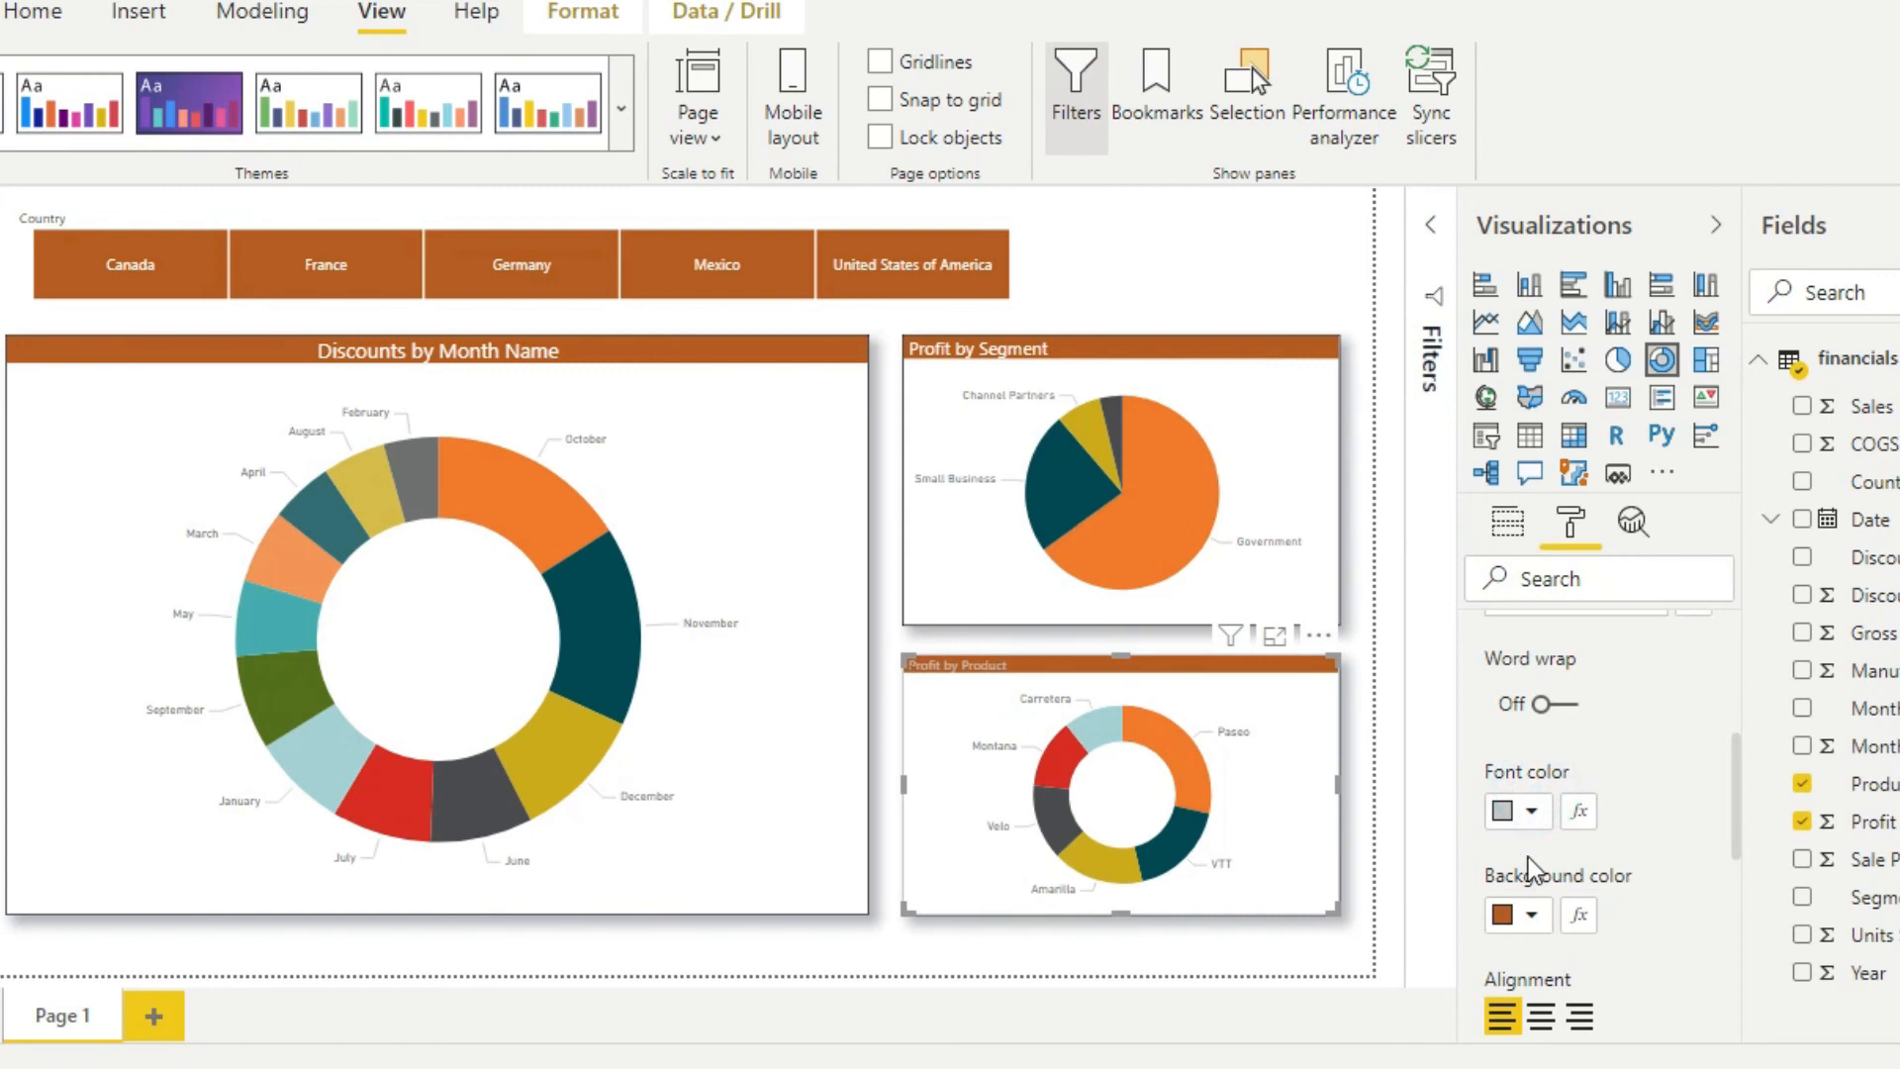
{"action": "left_click", "coordinate": [1517, 829]}
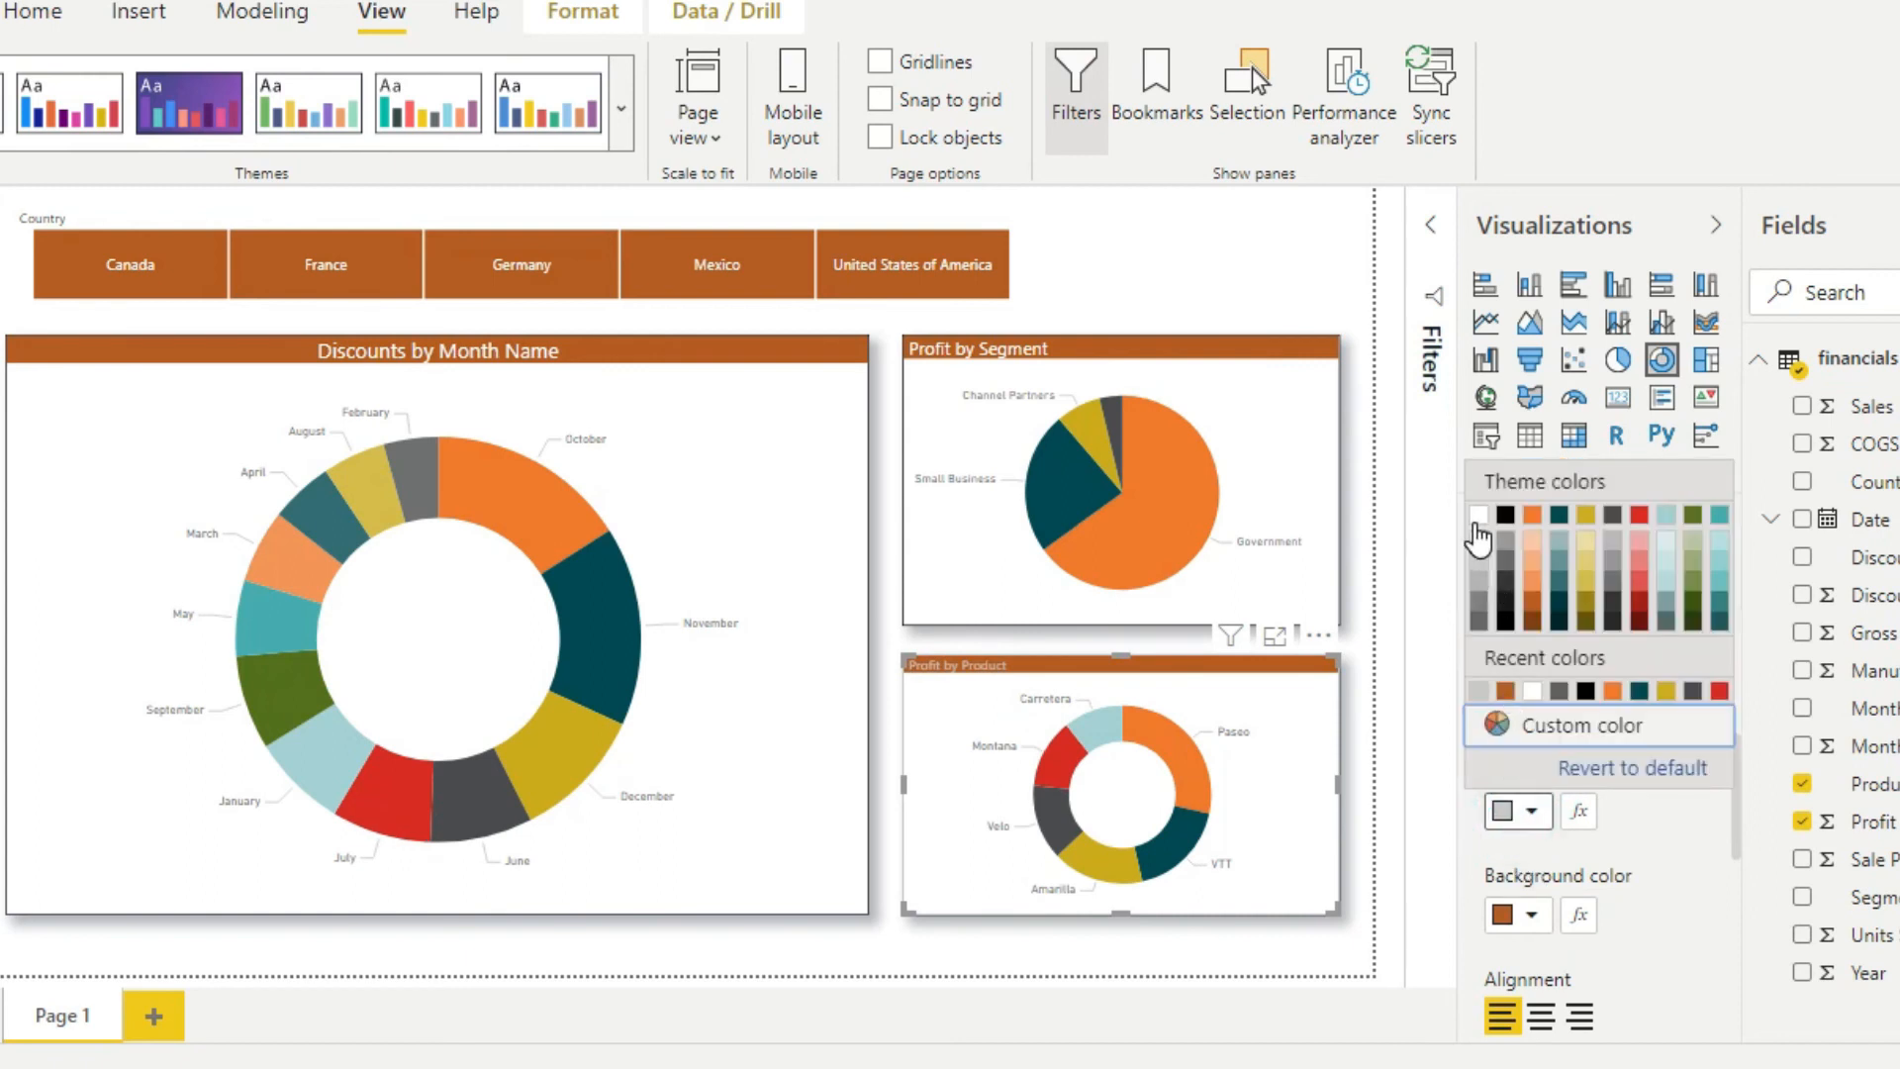
{"action": "left_click", "coordinate": [1479, 517]}
Set the text size of the Profit by Product title to 14 pt
{"action": "scroll", "coordinate": [1558, 945], "scroll_direction": "down", "scroll_amount": 3}
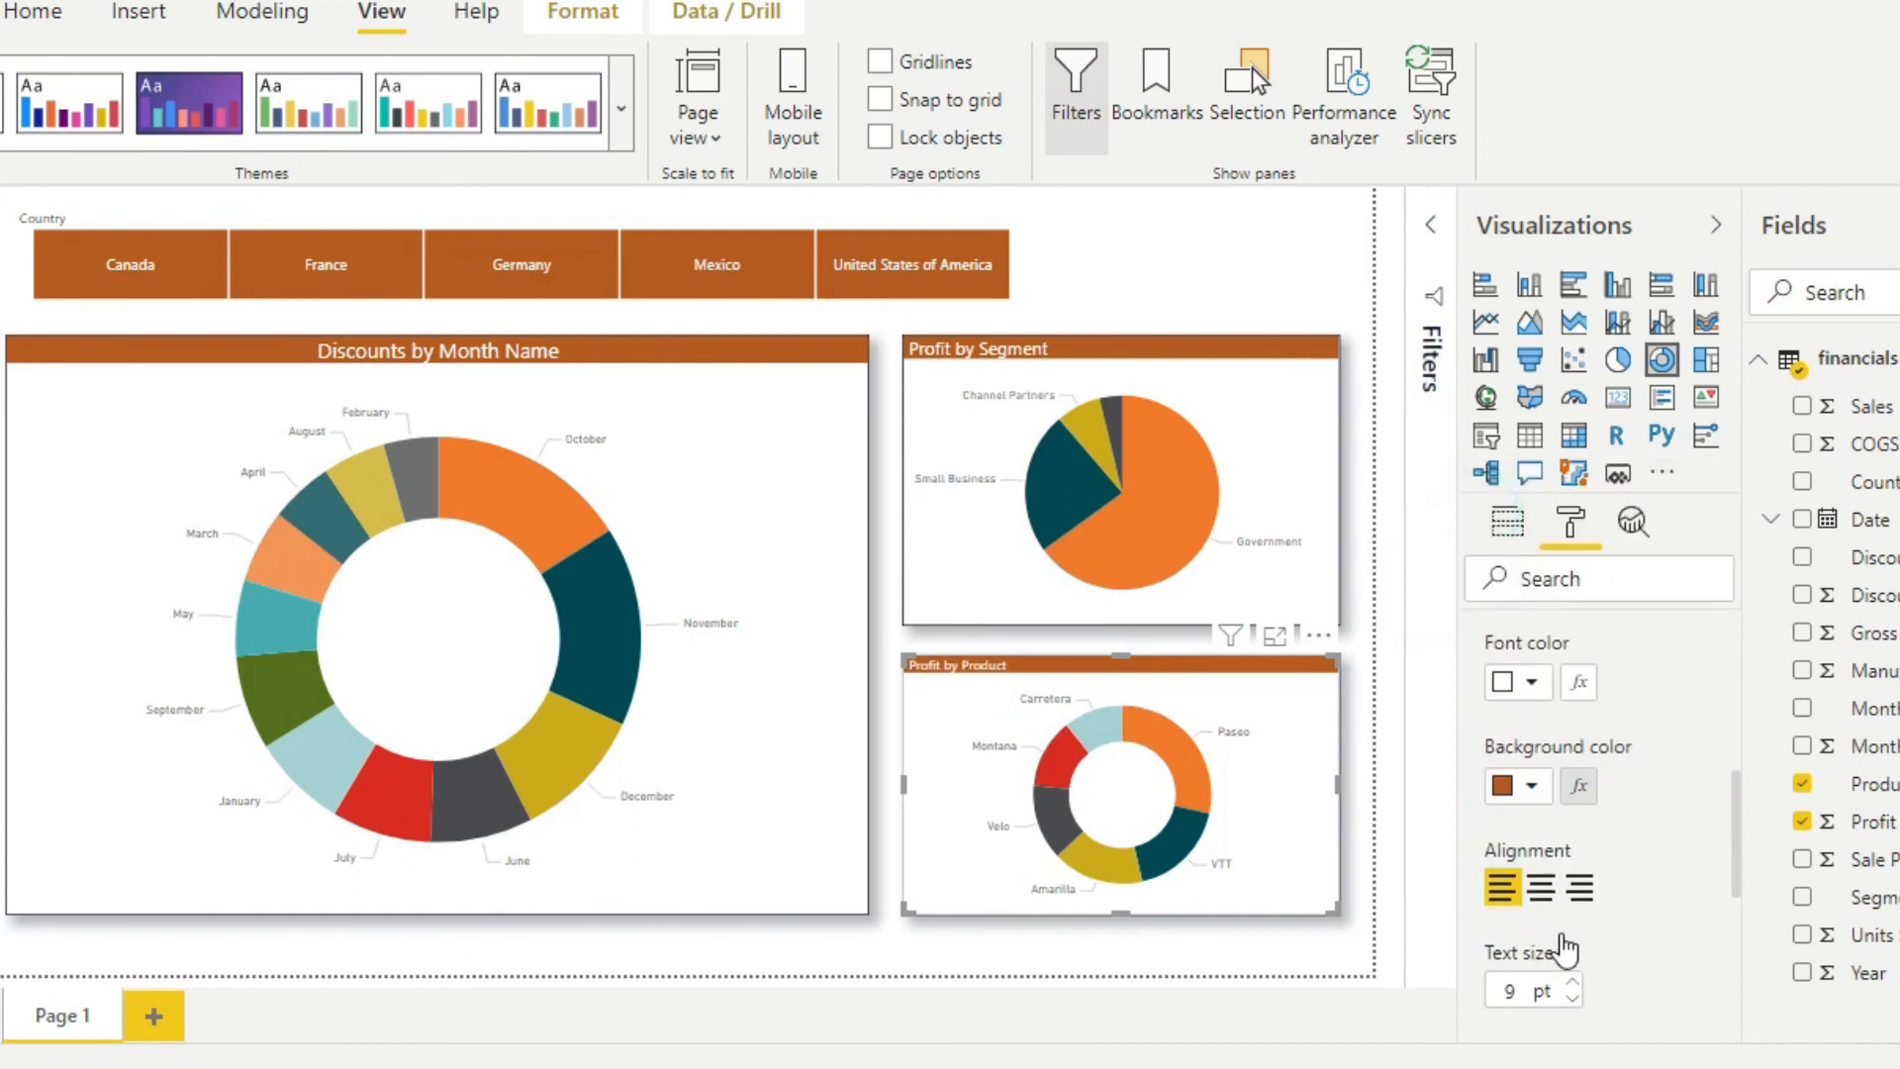
{"action": "left_click", "coordinate": [1573, 954]}
{"action": "left_click", "coordinate": [1572, 954]}
{"action": "left_click", "coordinate": [1572, 954]}
{"action": "left_click", "coordinate": [1572, 954]}
{"action": "left_click", "coordinate": [1573, 954]}
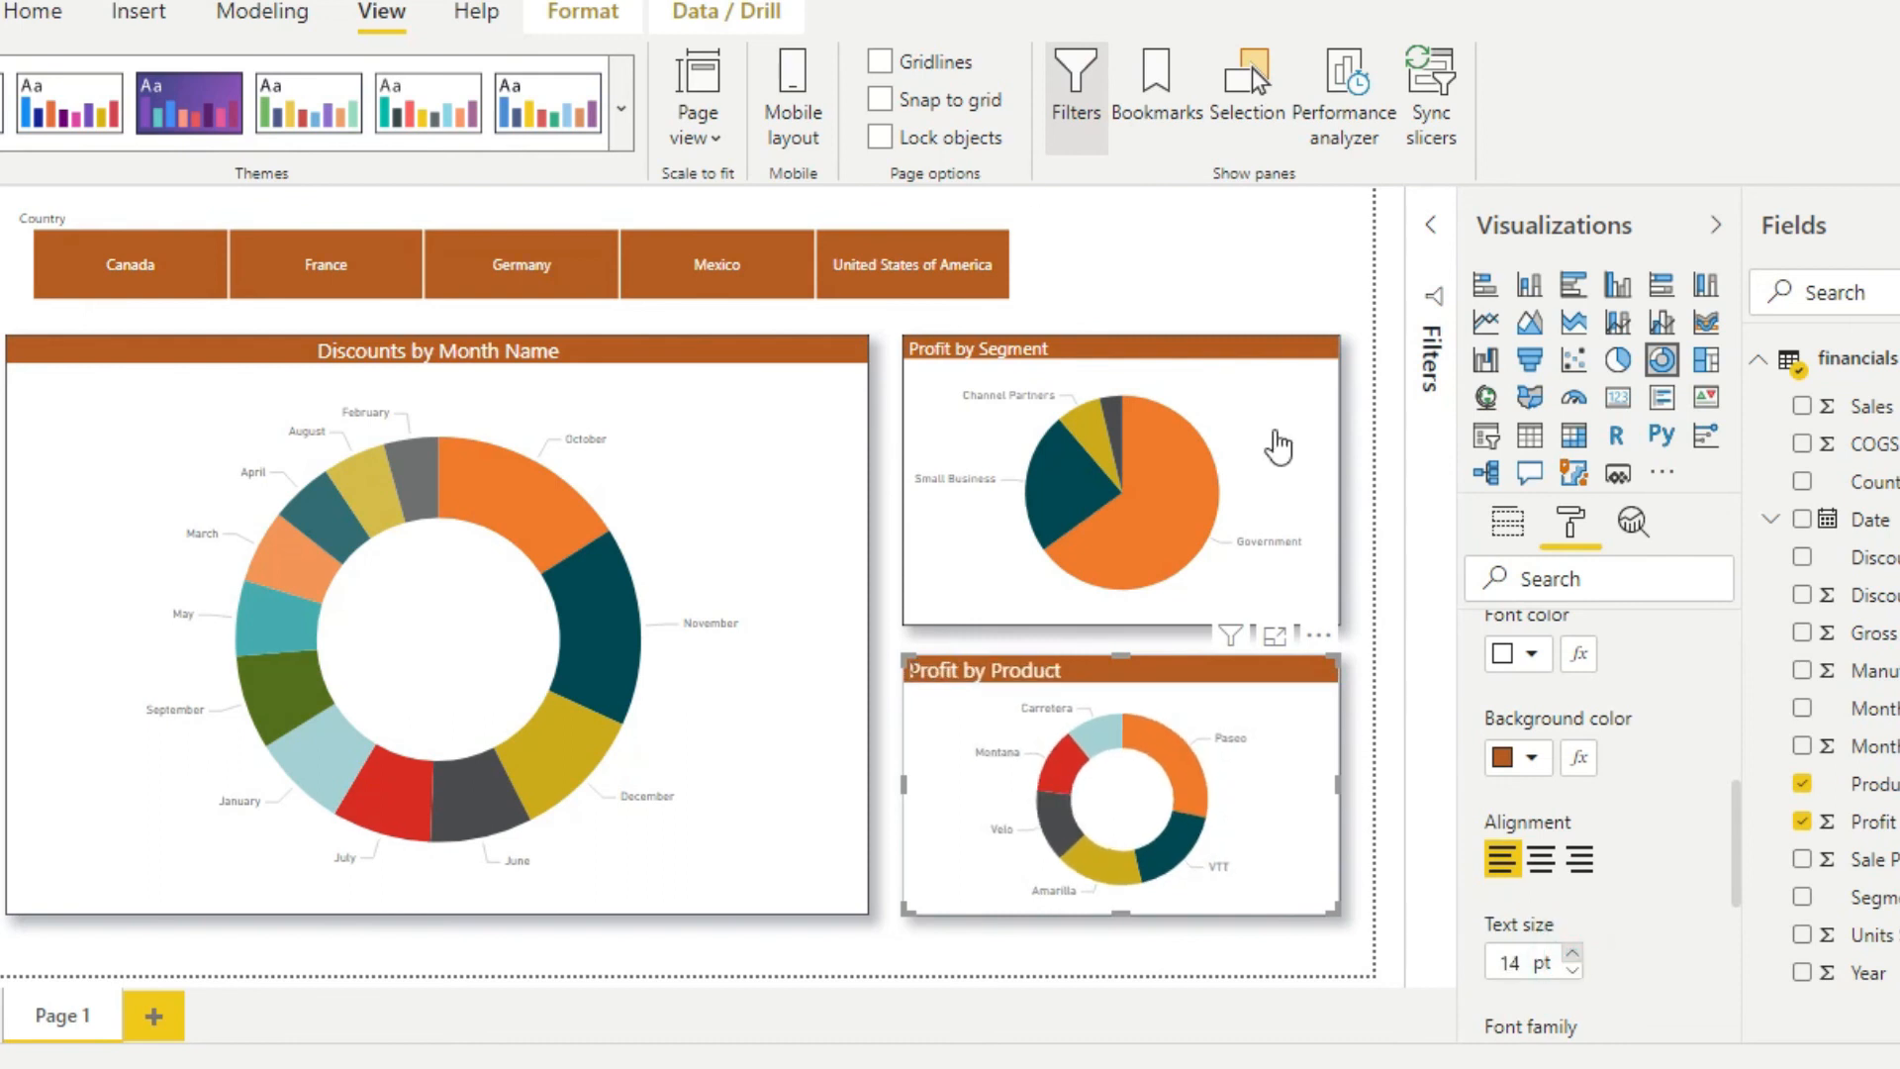
Filter the finished dashboard by Canada with the Country slicer to check the charts
{"action": "left_click", "coordinate": [1056, 263]}
{"action": "left_click", "coordinate": [132, 267]}
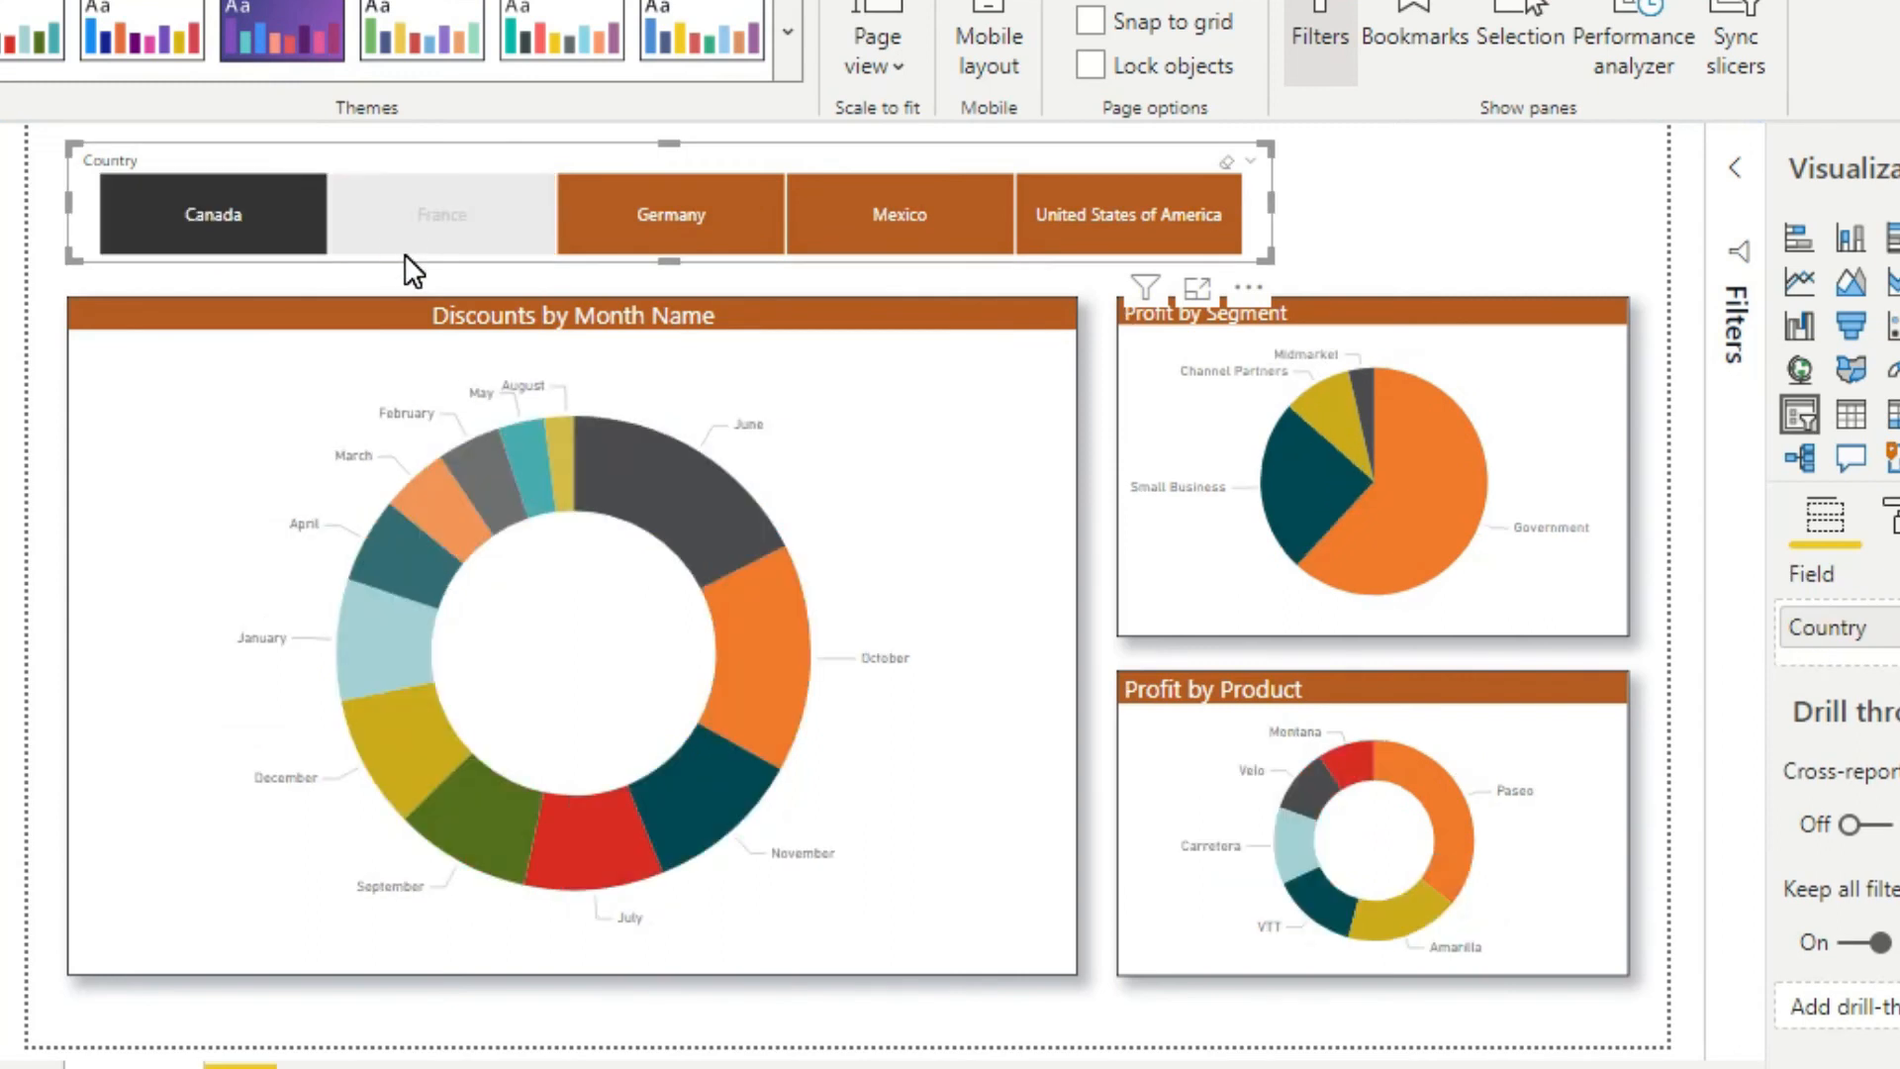
Check the charts for France, Germany, Mexico and United States of America in turn with the Country slicer, and clear the selection
{"action": "left_click", "coordinate": [404, 251]}
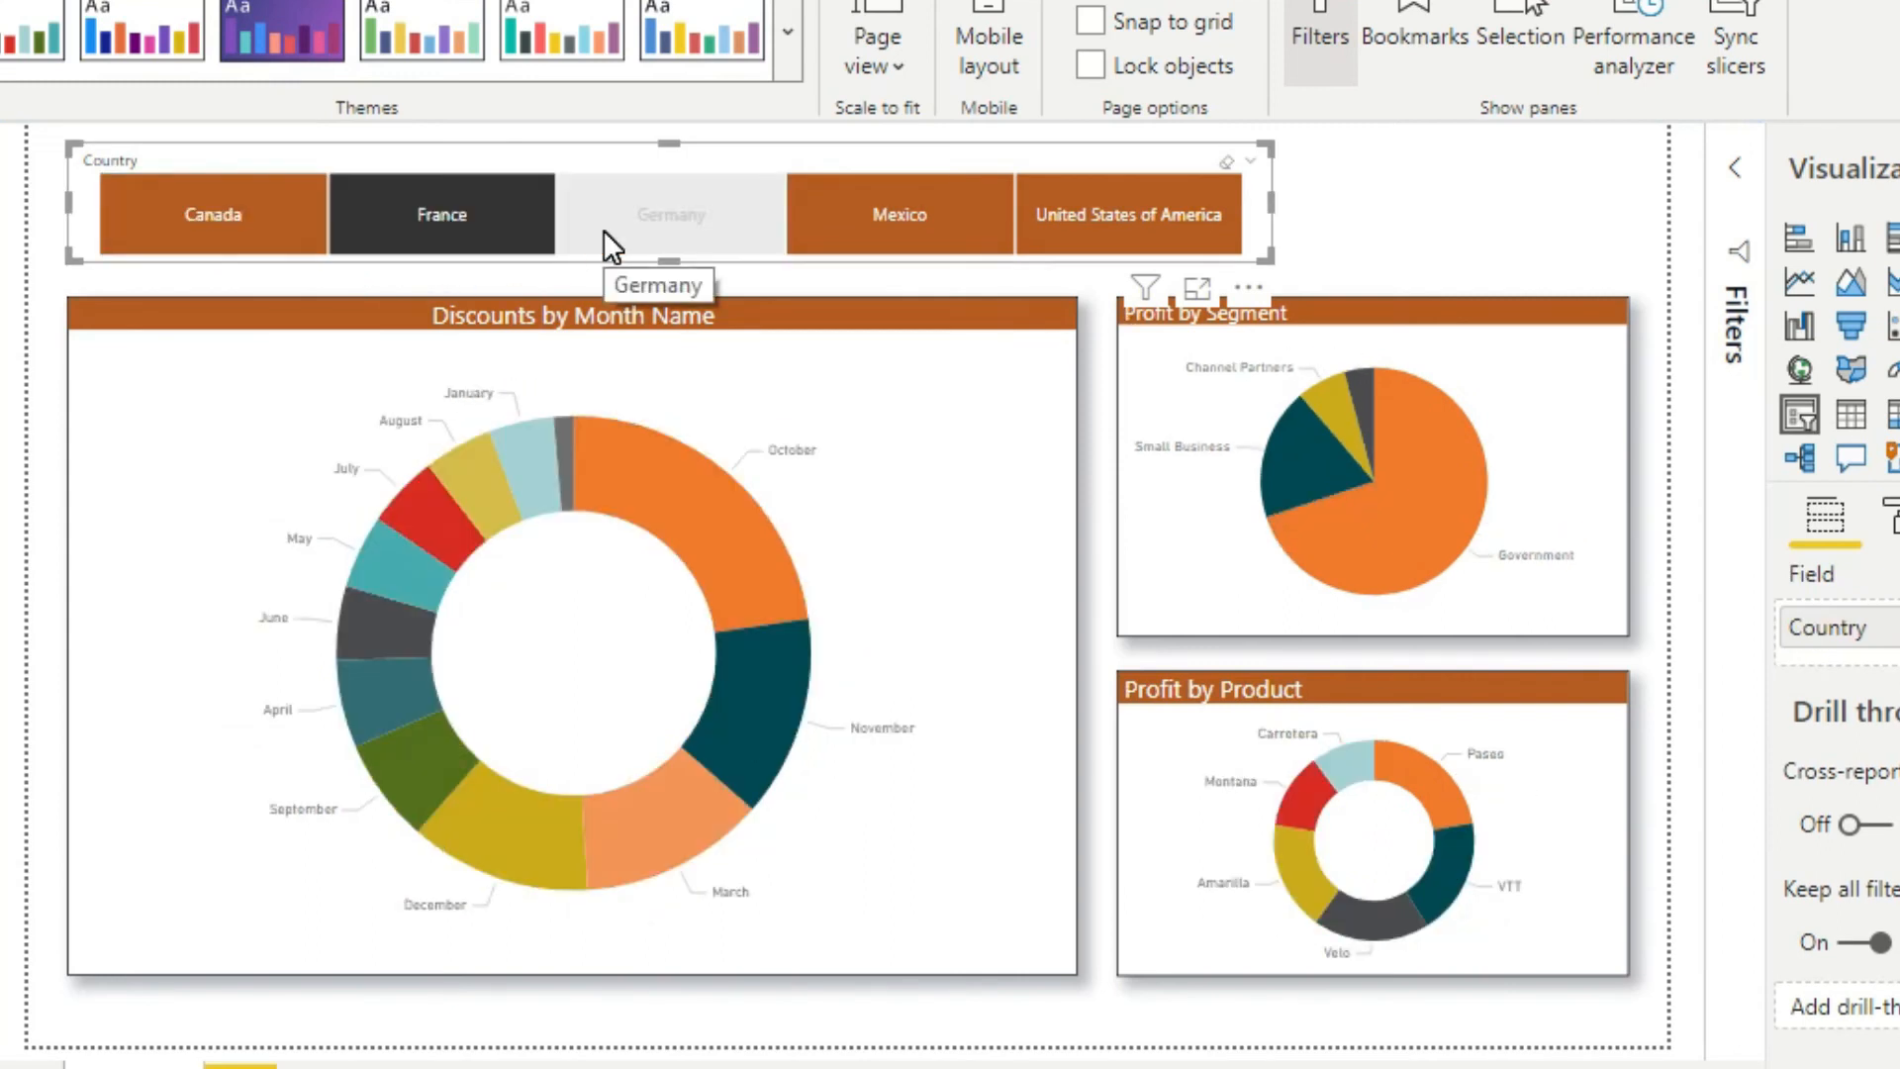
{"action": "left_click", "coordinate": [639, 228]}
{"action": "left_click", "coordinate": [832, 218]}
{"action": "left_click", "coordinate": [1096, 215]}
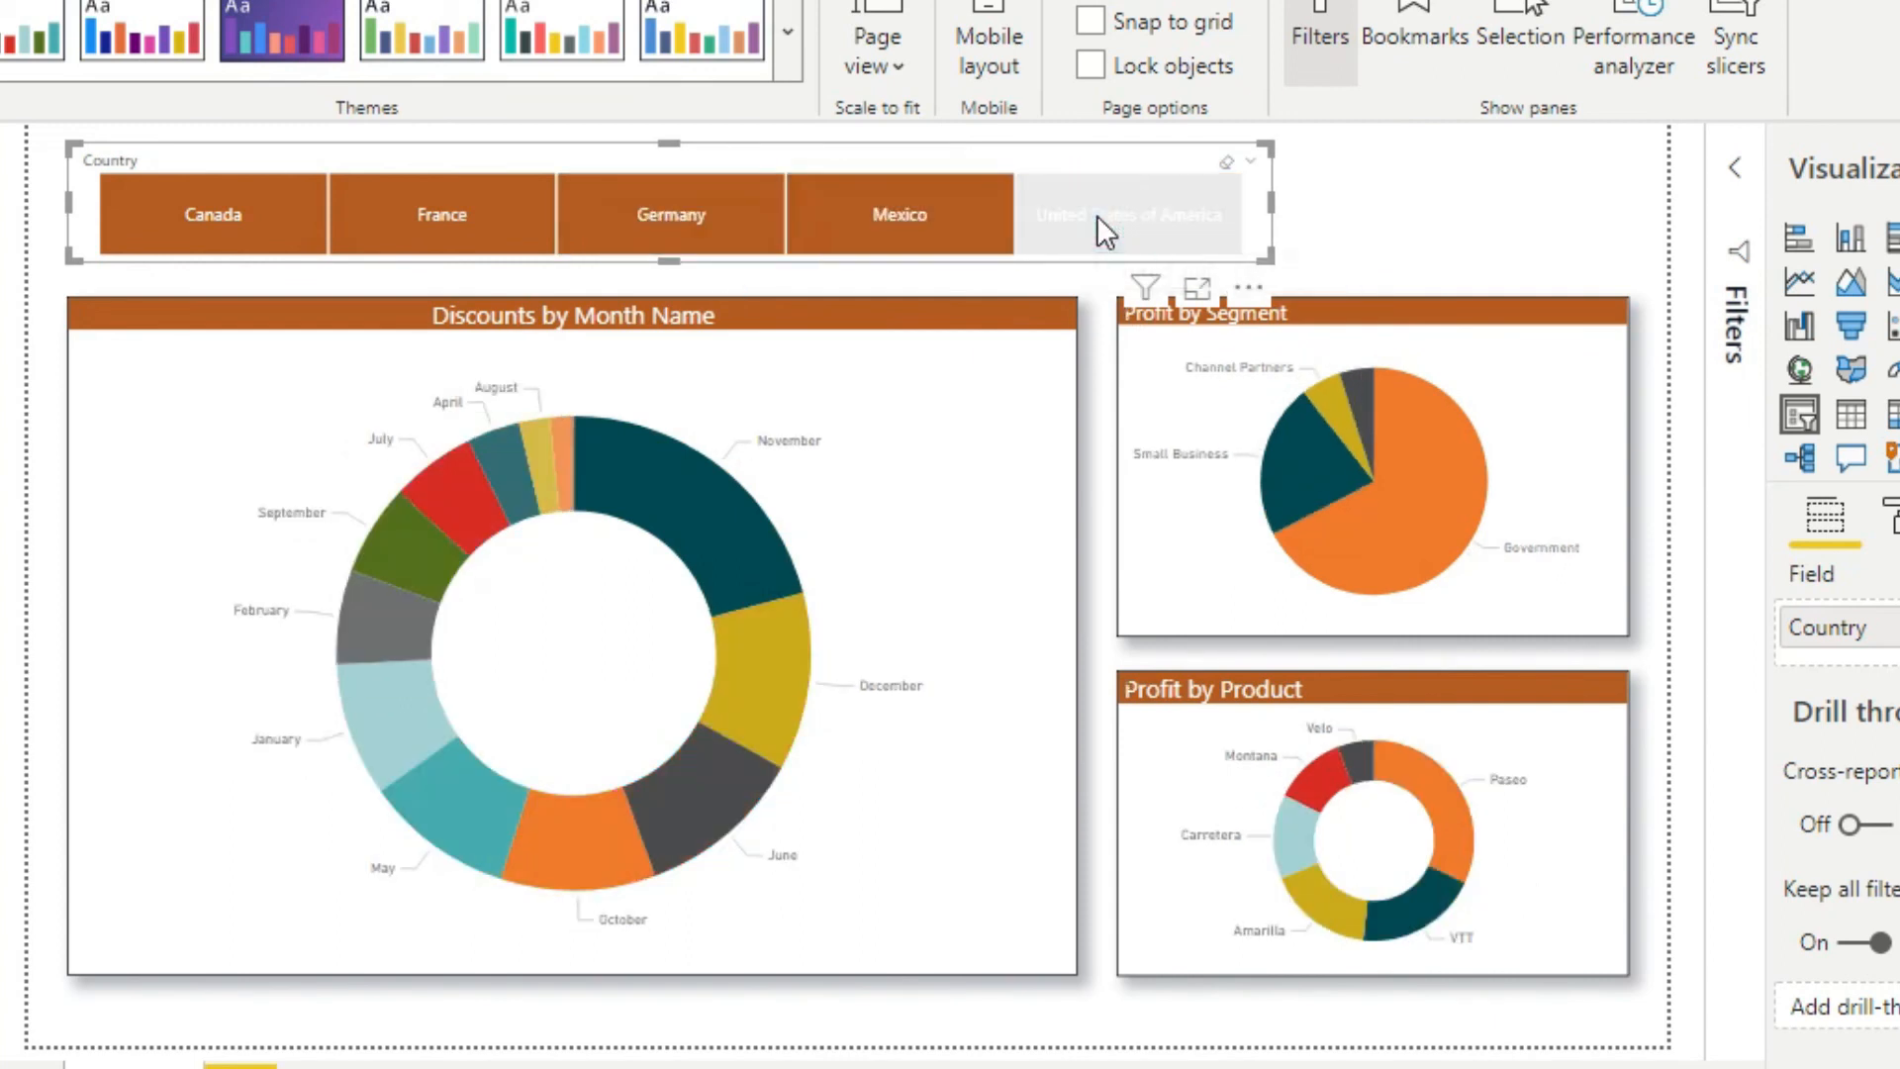
{"action": "left_click", "coordinate": [1113, 220]}
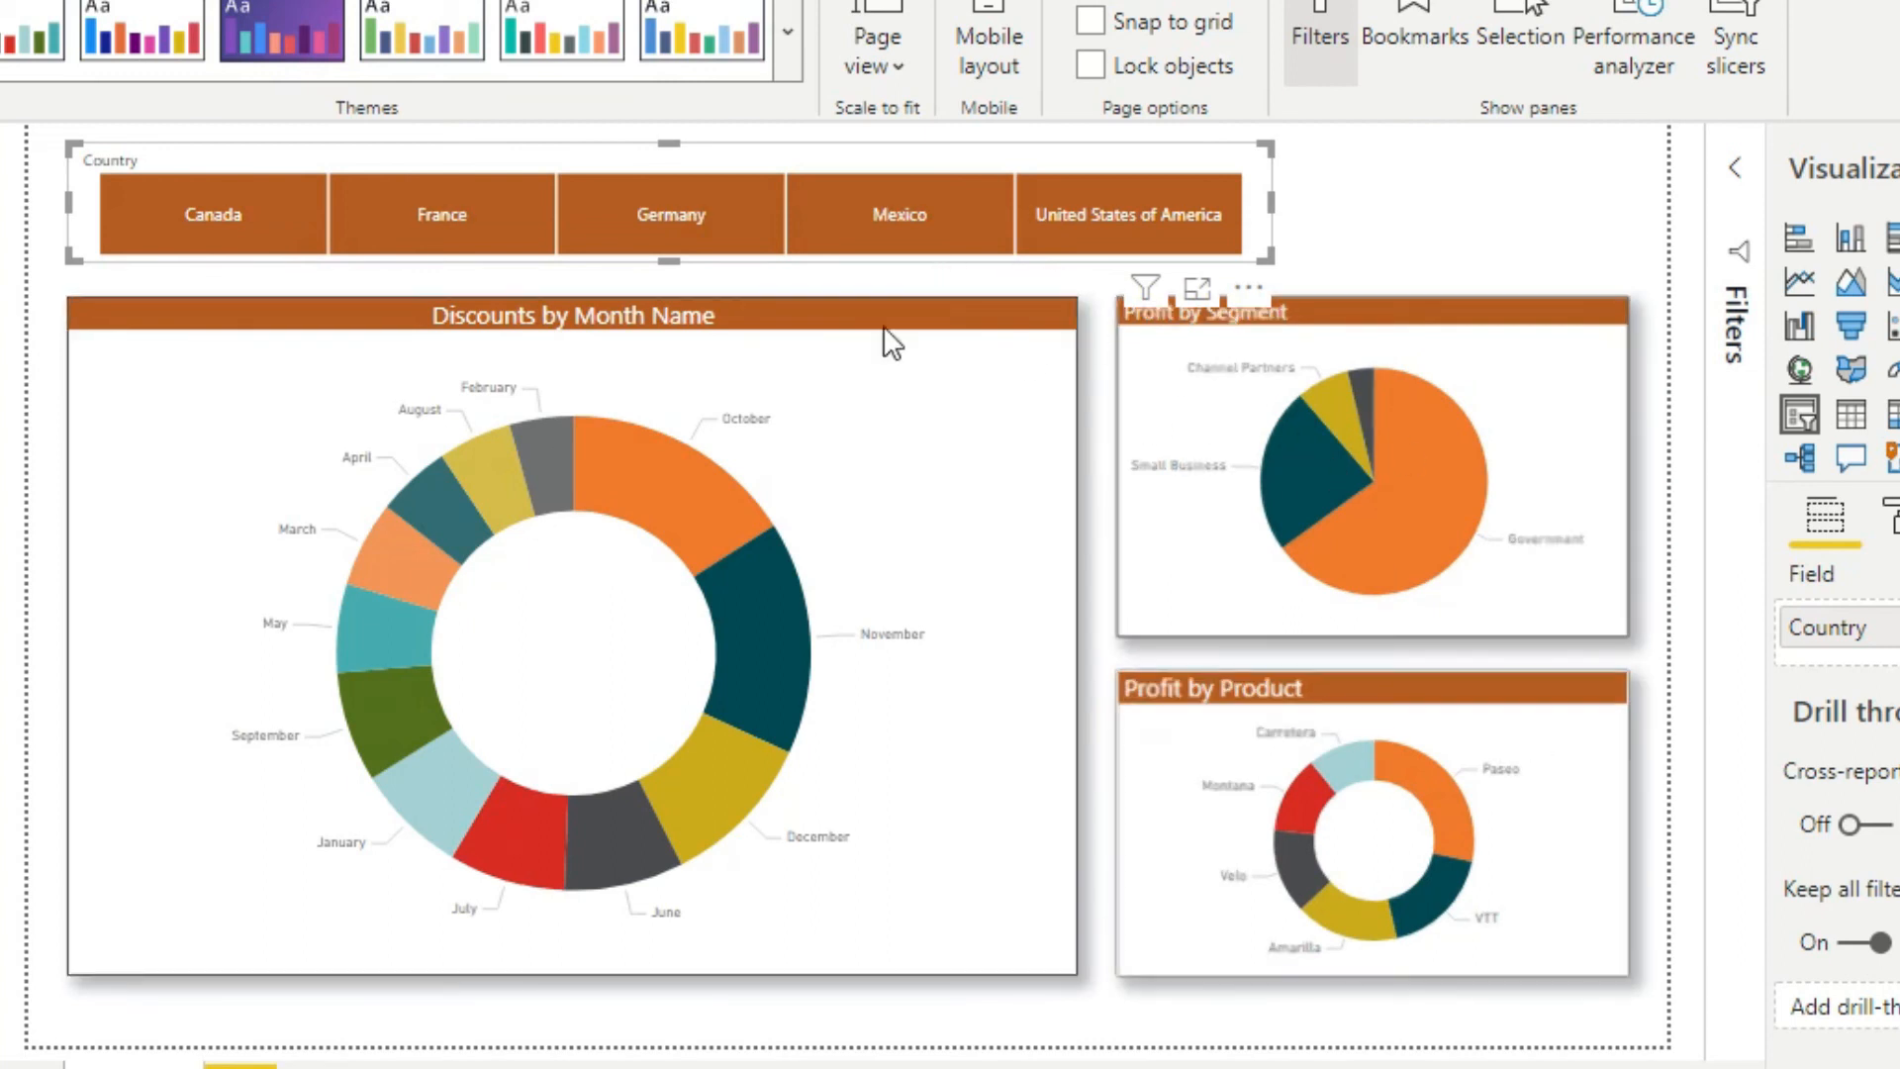
Cross-highlight the profit charts by October, November, December, June, July and September from the Discounts by Month Name donut, and clear the highlight
{"action": "left_click", "coordinate": [632, 493]}
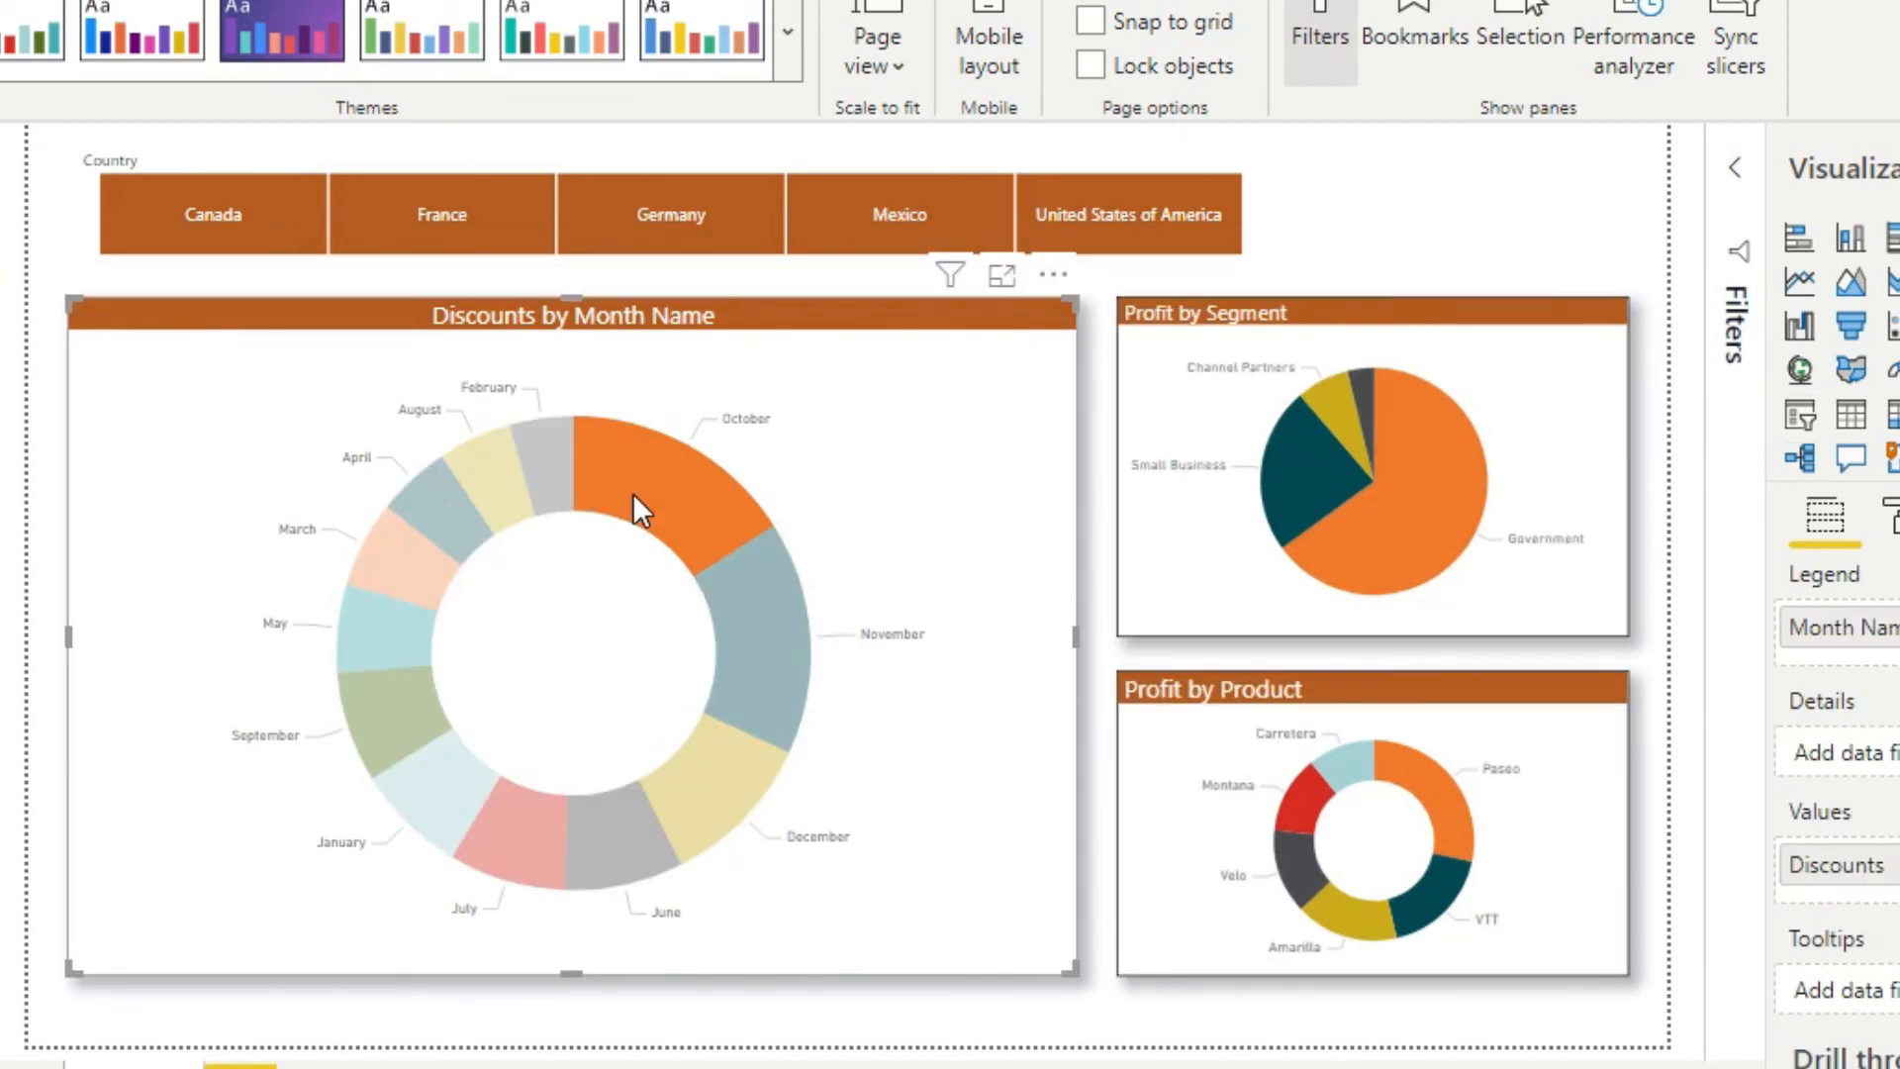
{"action": "left_click", "coordinate": [754, 598]}
{"action": "left_click", "coordinate": [722, 768]}
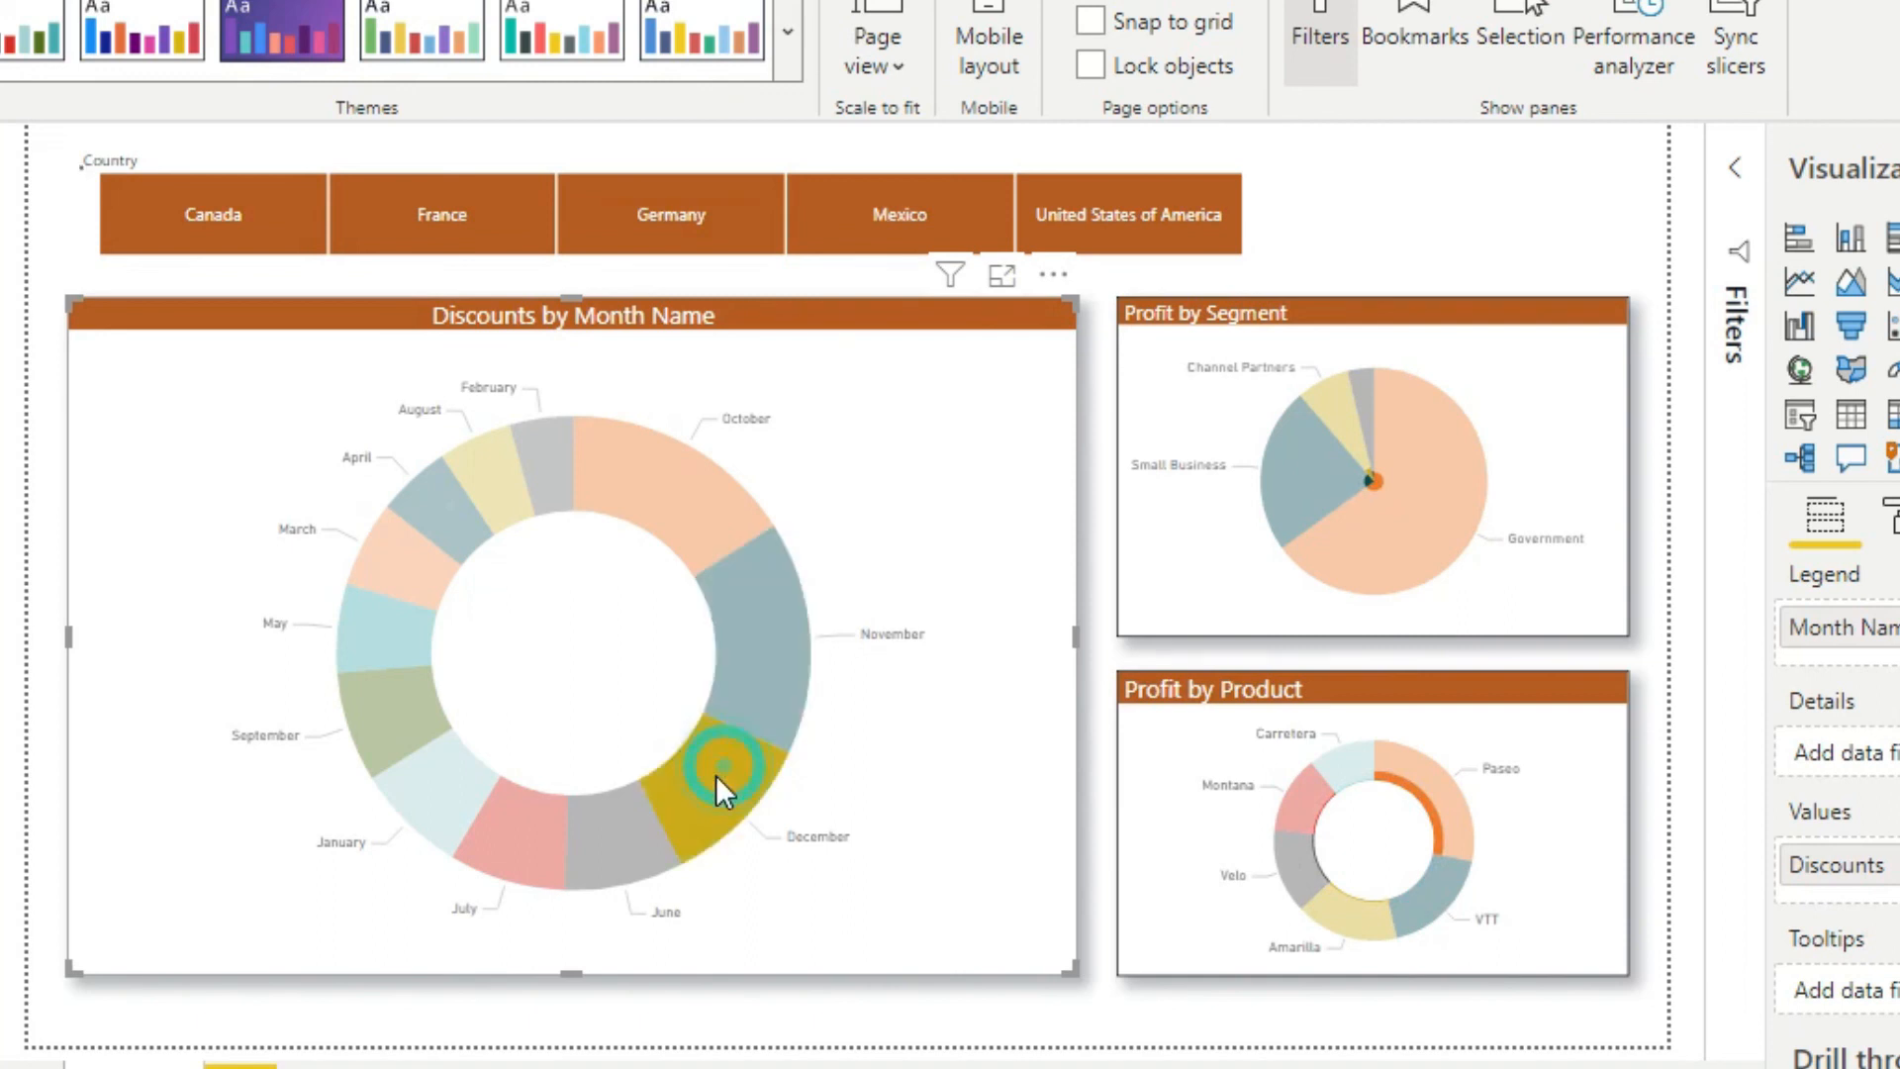
{"action": "left_click", "coordinate": [590, 845]}
{"action": "left_click", "coordinate": [513, 845]}
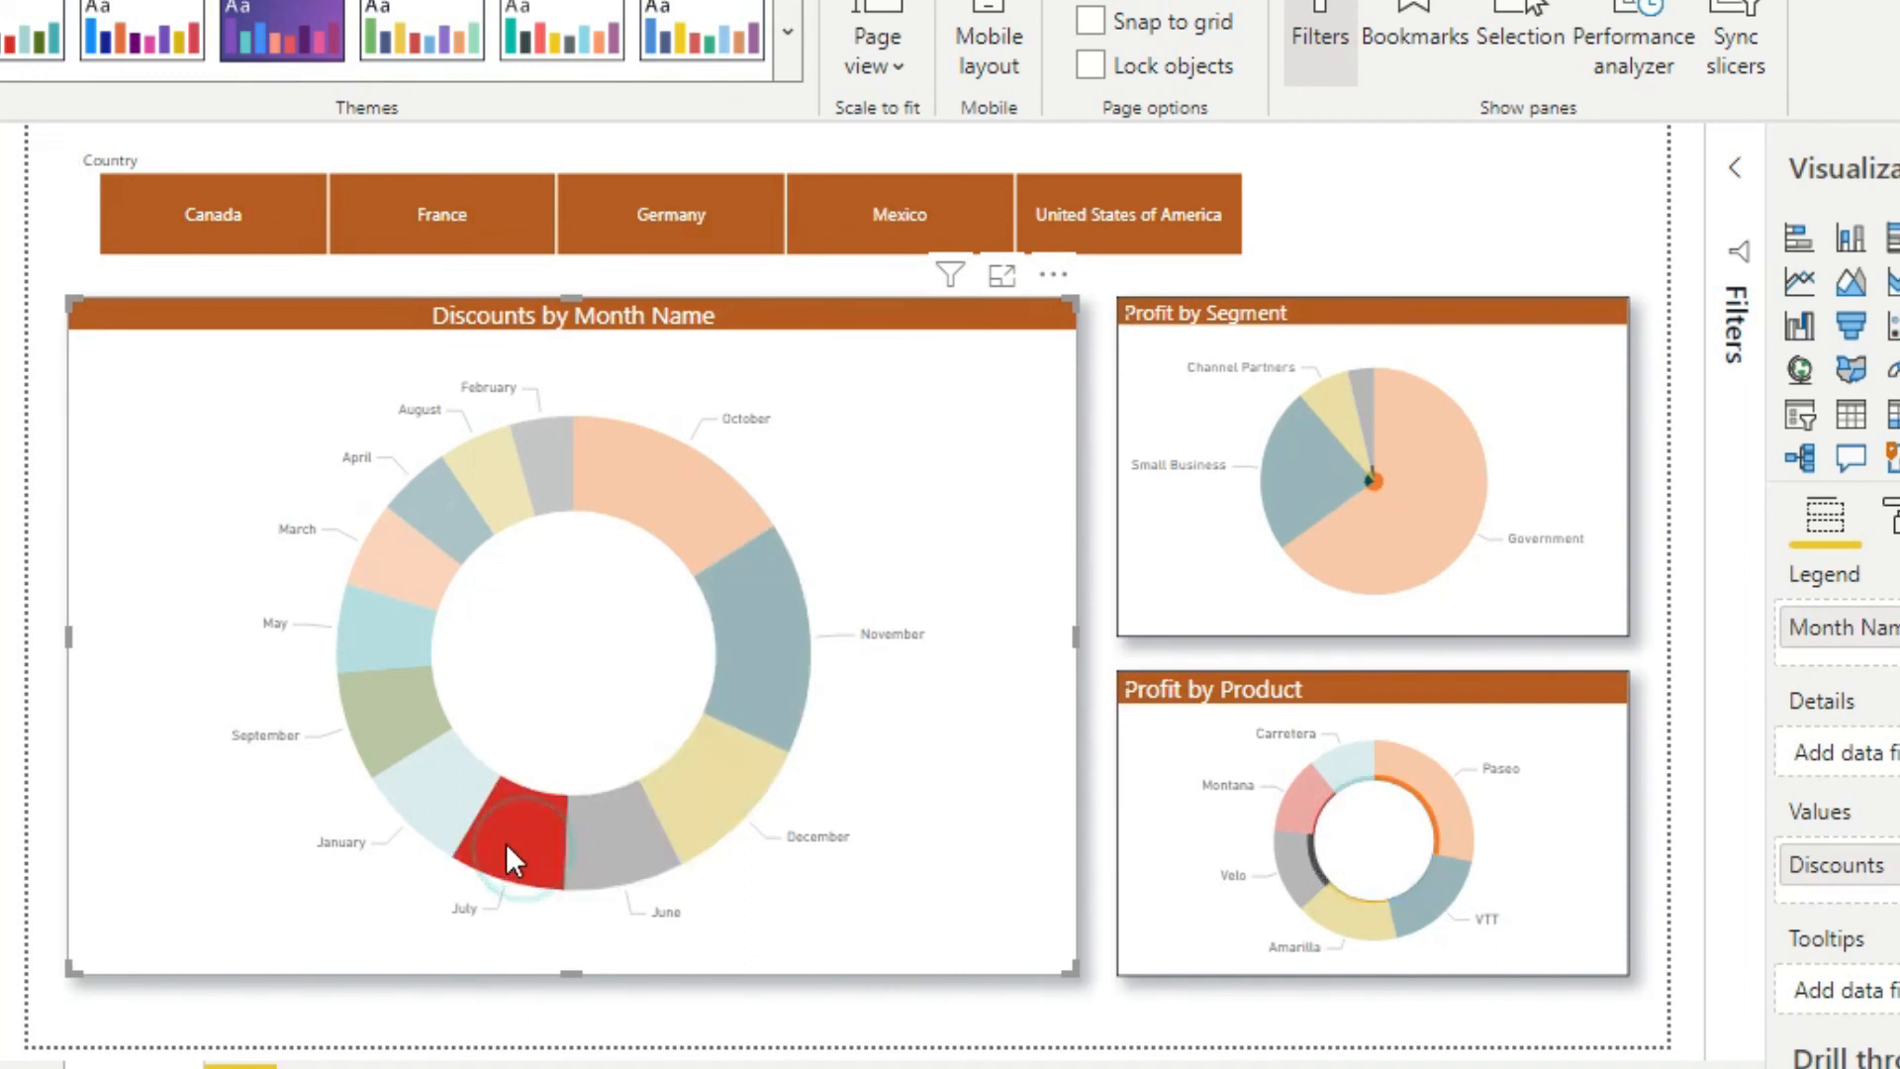
{"action": "left_click", "coordinate": [386, 733]}
{"action": "left_click", "coordinate": [386, 721]}
Step the Country slicer through all five countries from Canada to United States of America to review the dashboard's filtering
{"action": "left_click", "coordinate": [239, 231]}
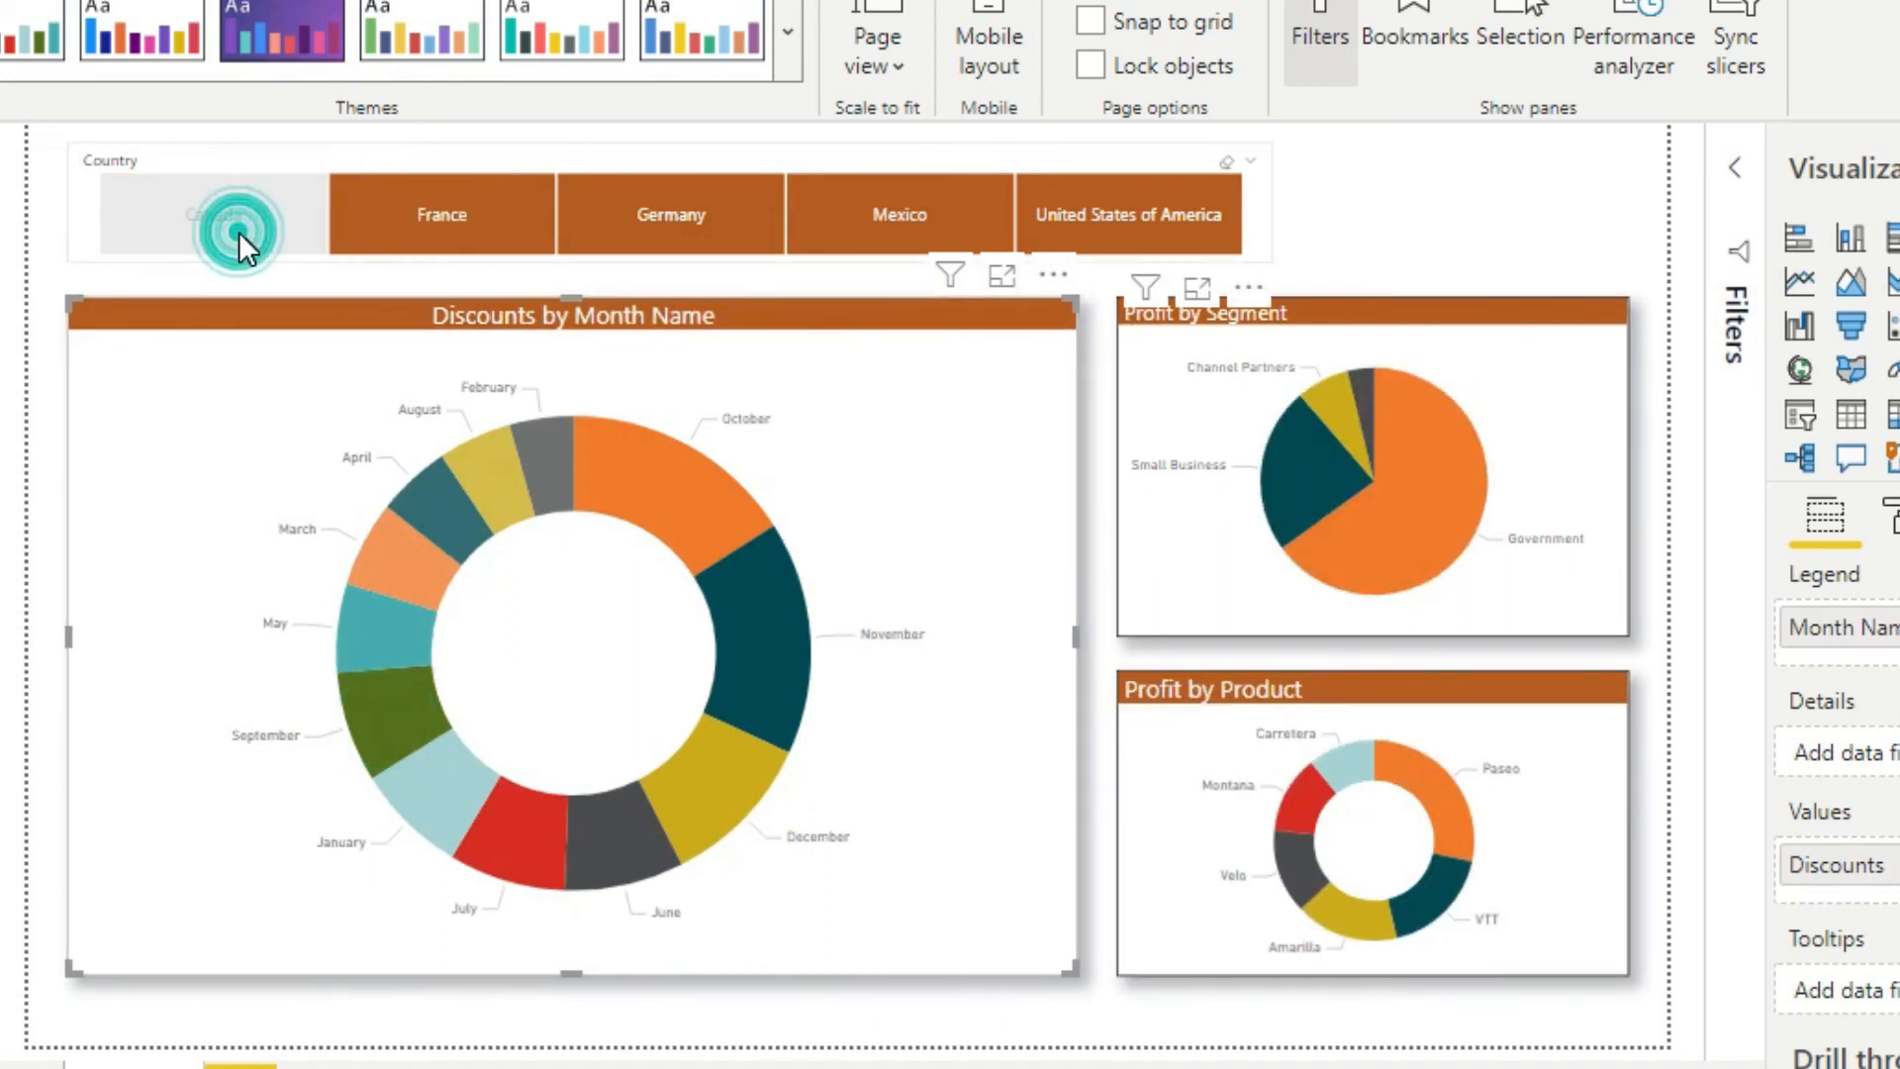
{"action": "left_click", "coordinate": [426, 218]}
{"action": "left_click", "coordinate": [642, 217]}
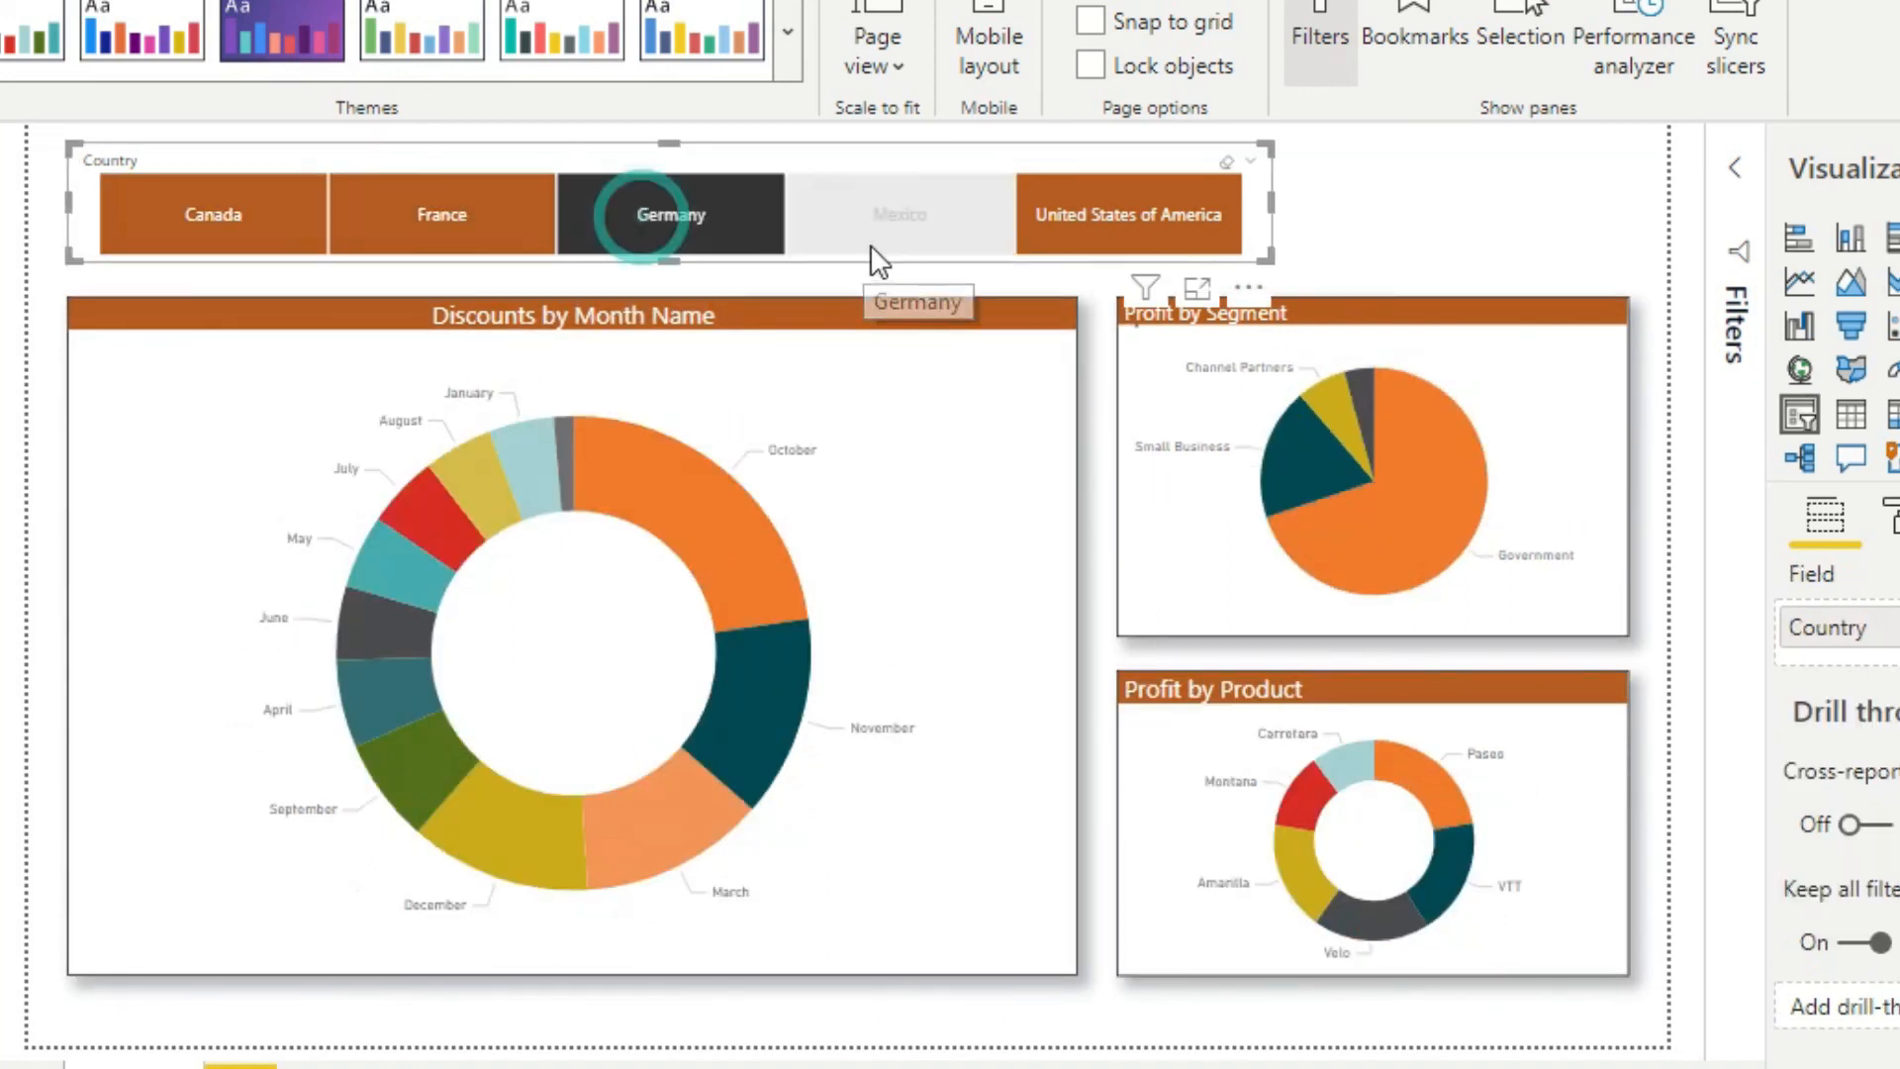
{"action": "left_click", "coordinate": [881, 219]}
{"action": "left_click", "coordinate": [1085, 221]}
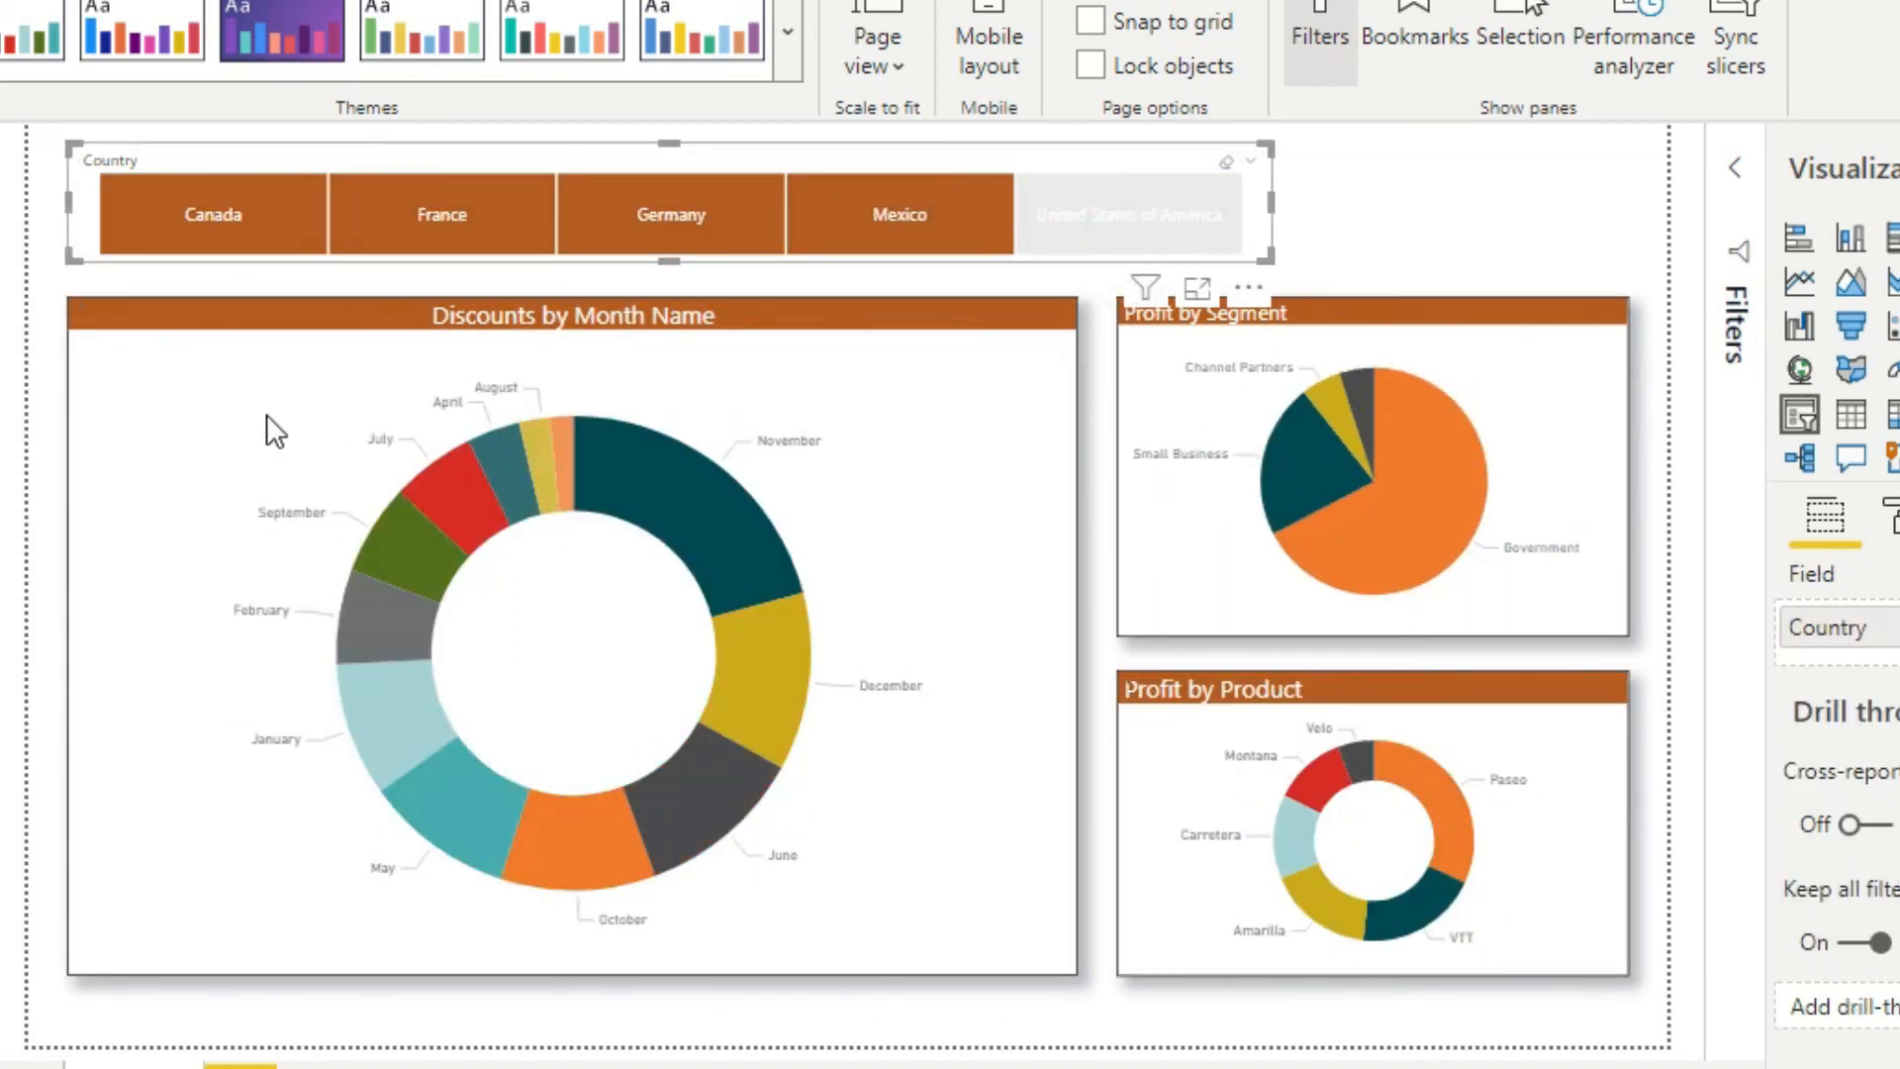